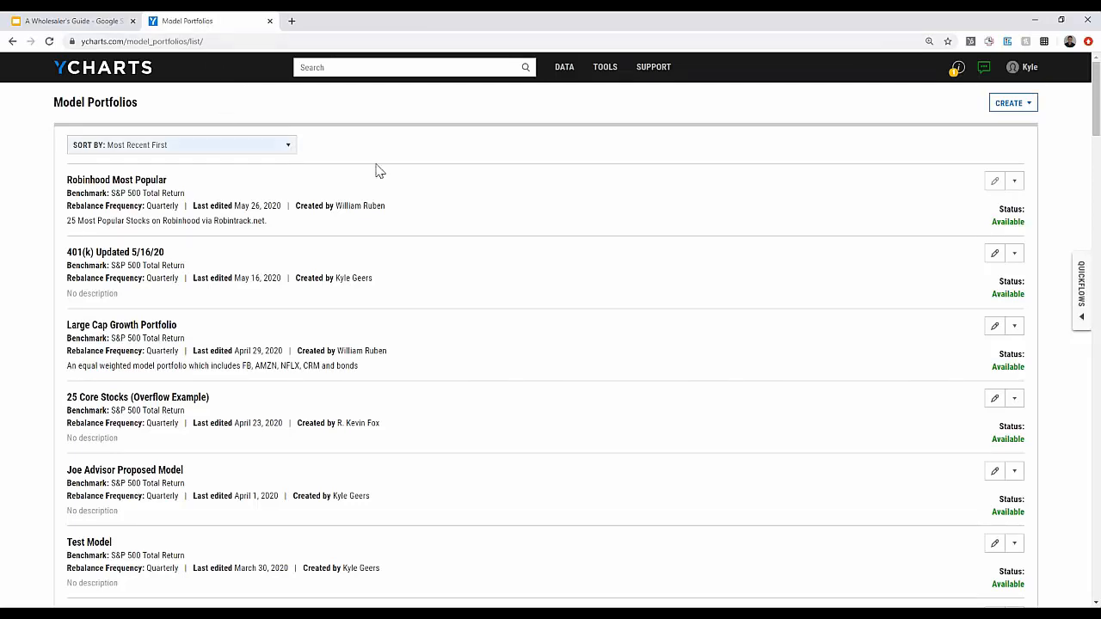
Start a new model portfolio from the 60/40 Benchmark template under Index Model Portfolios
mouse_move(610, 76)
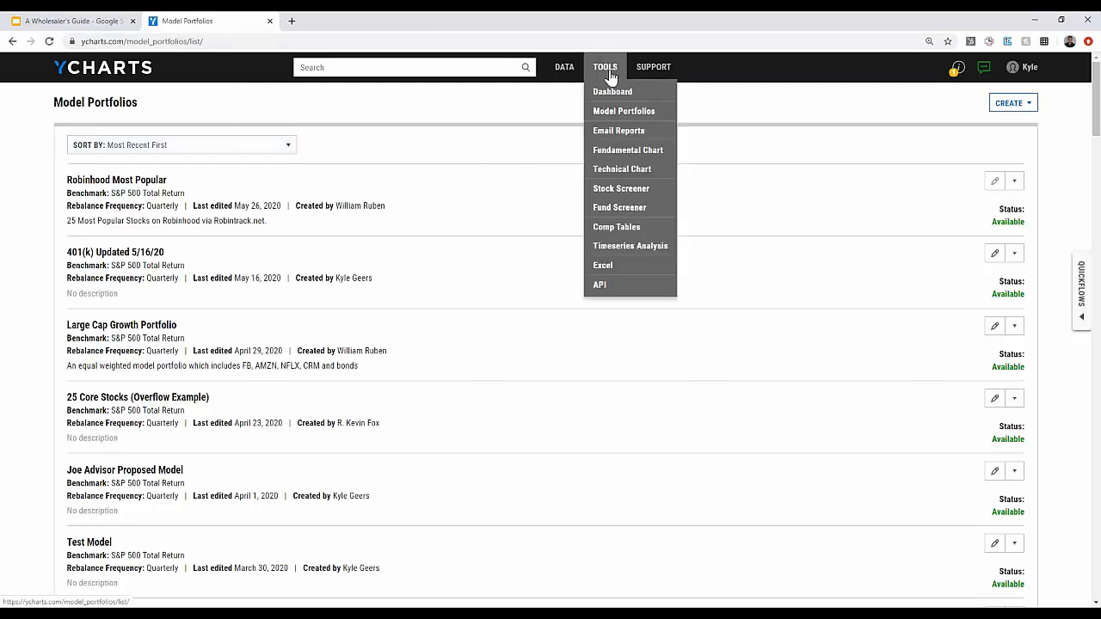
left_click(599, 111)
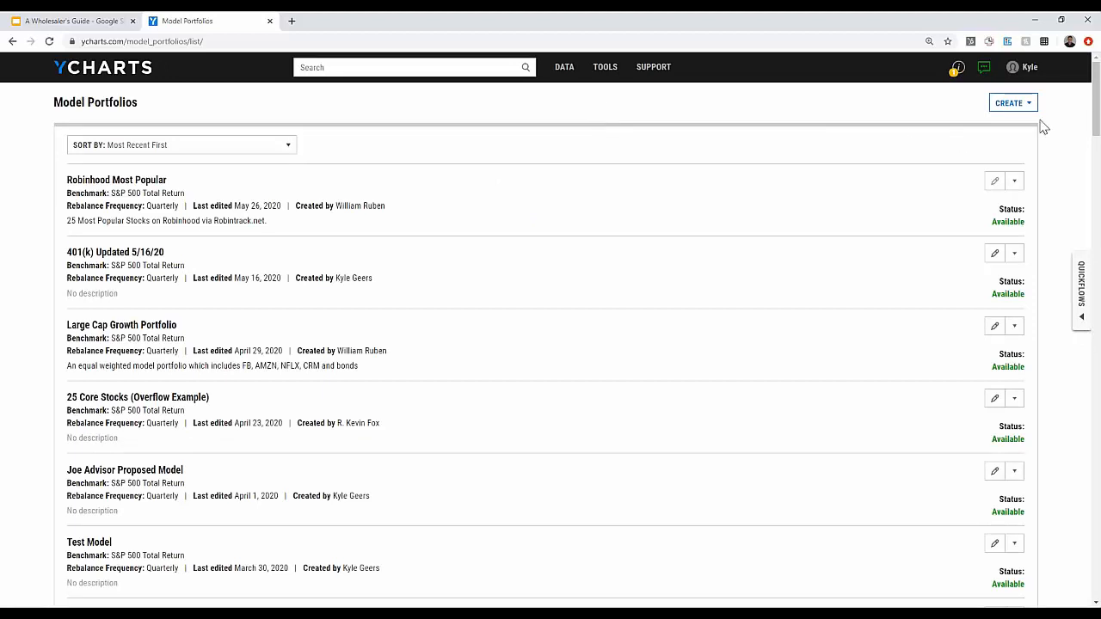
left_click(1017, 105)
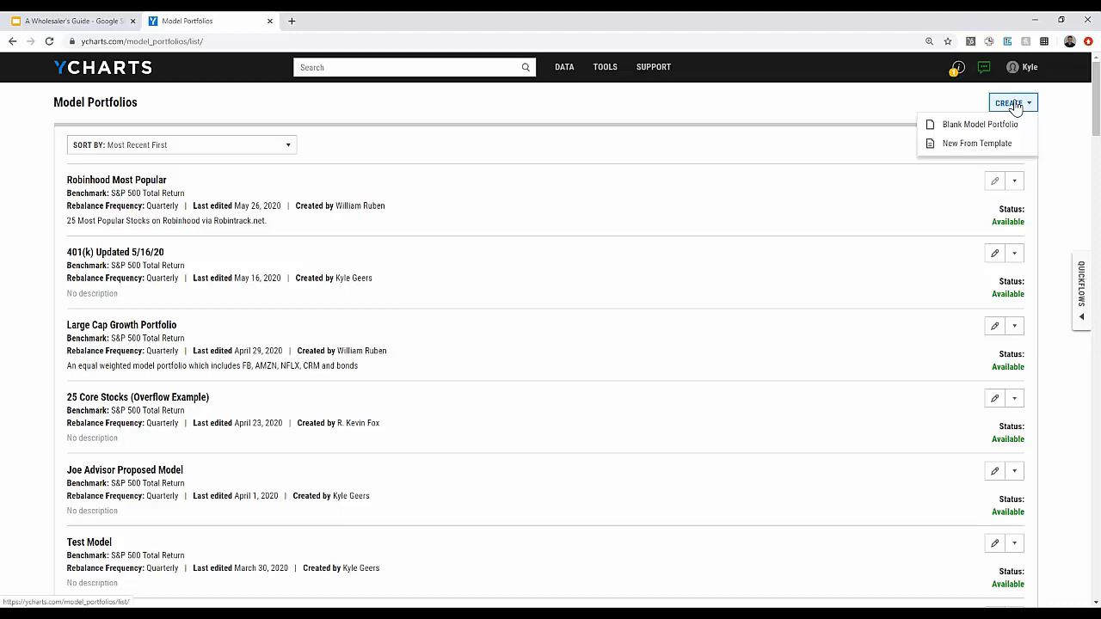
left_click(965, 152)
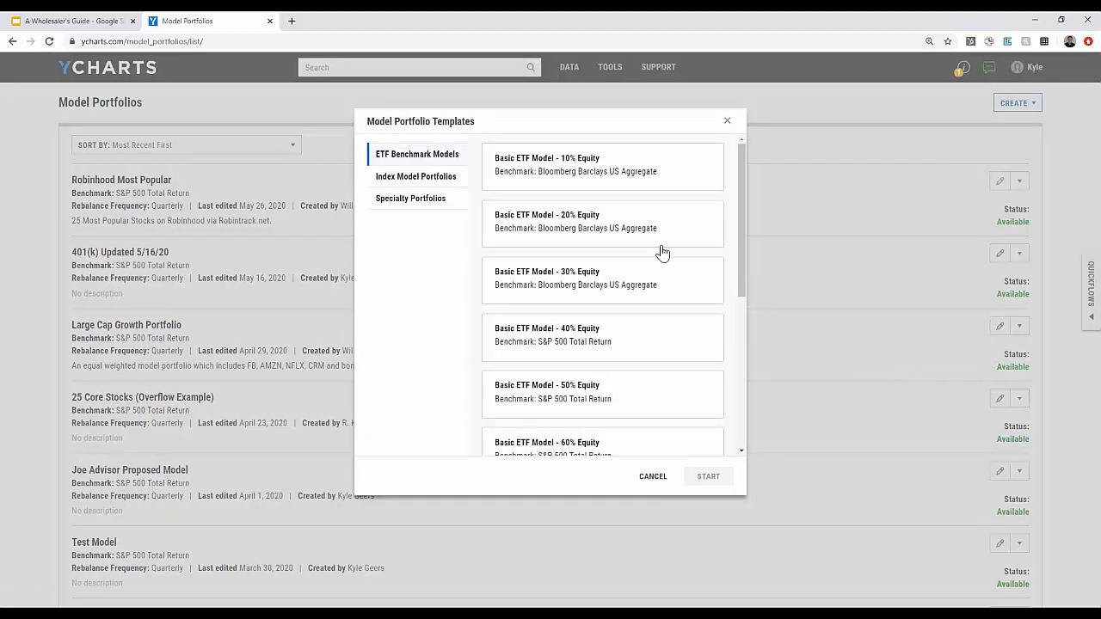
scroll(659, 250, "down", 2)
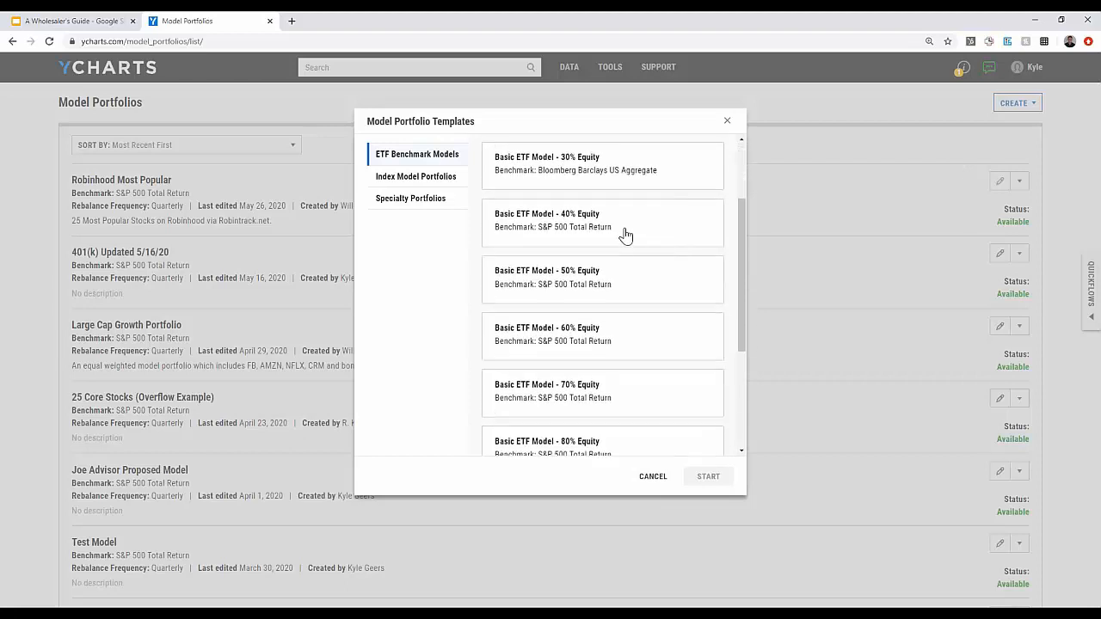
left_click(408, 182)
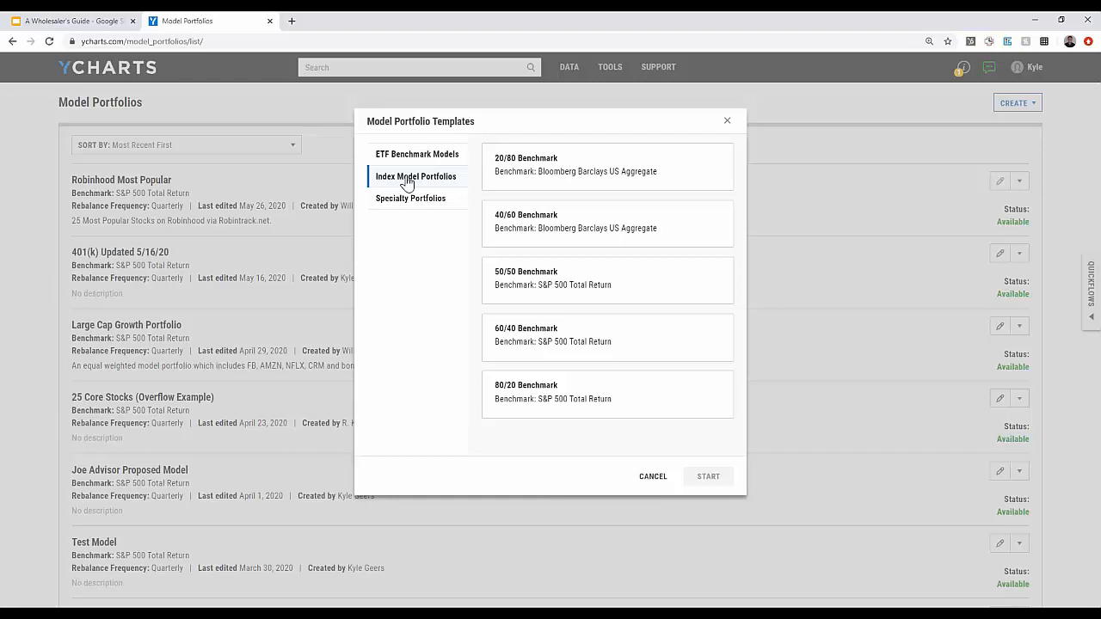
left_click(536, 343)
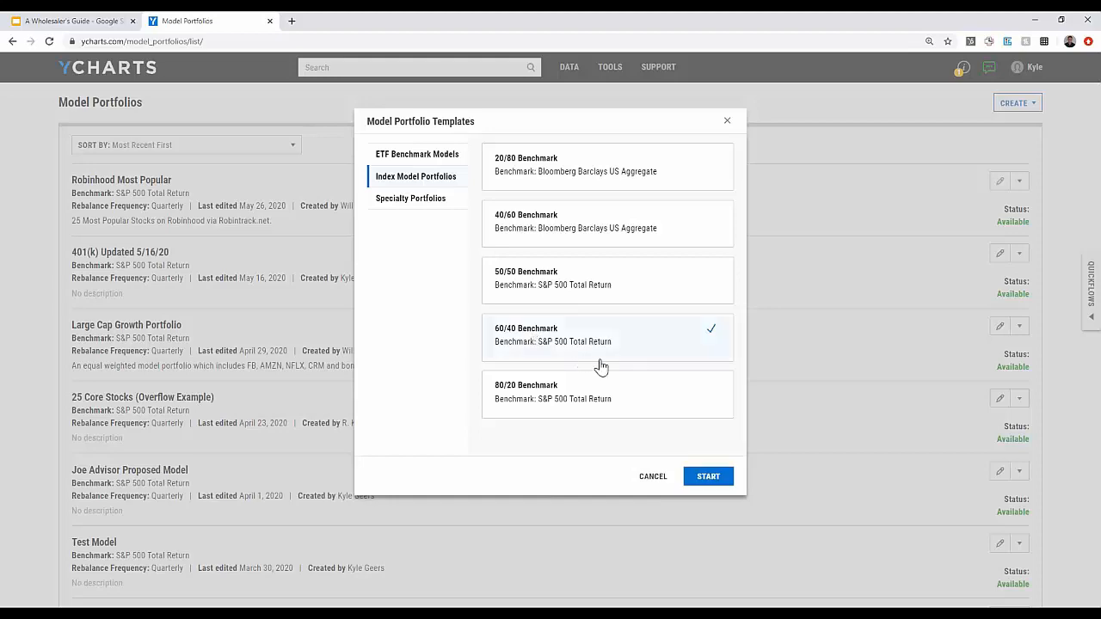
left_click(709, 478)
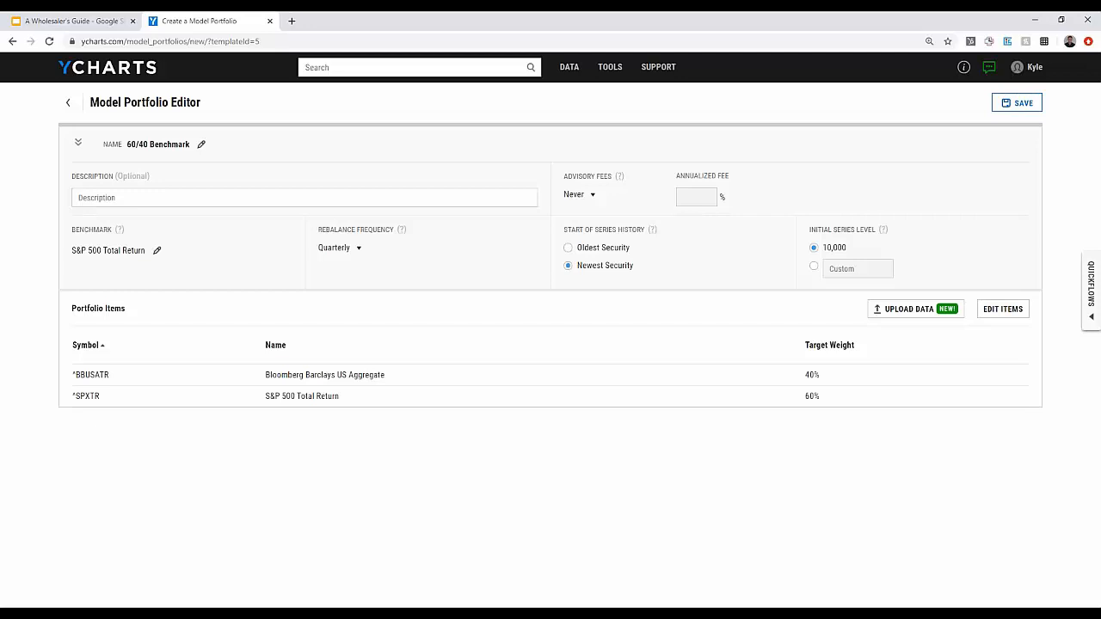
Leave the template-based draft without saving it and create a blank model portfolio instead
left_click(68, 104)
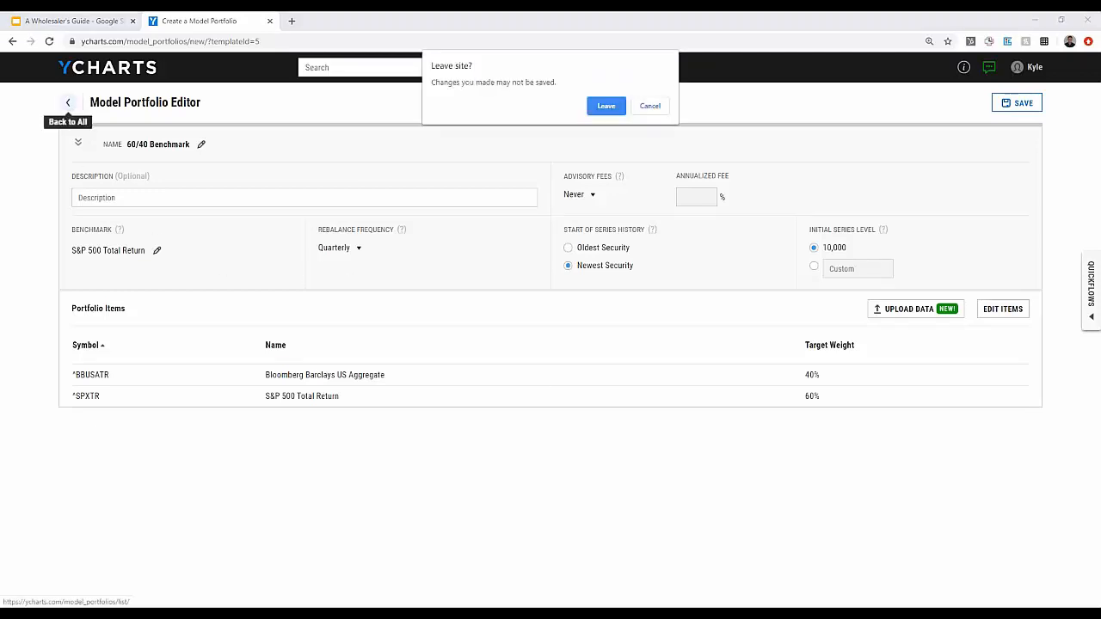
left_click(648, 105)
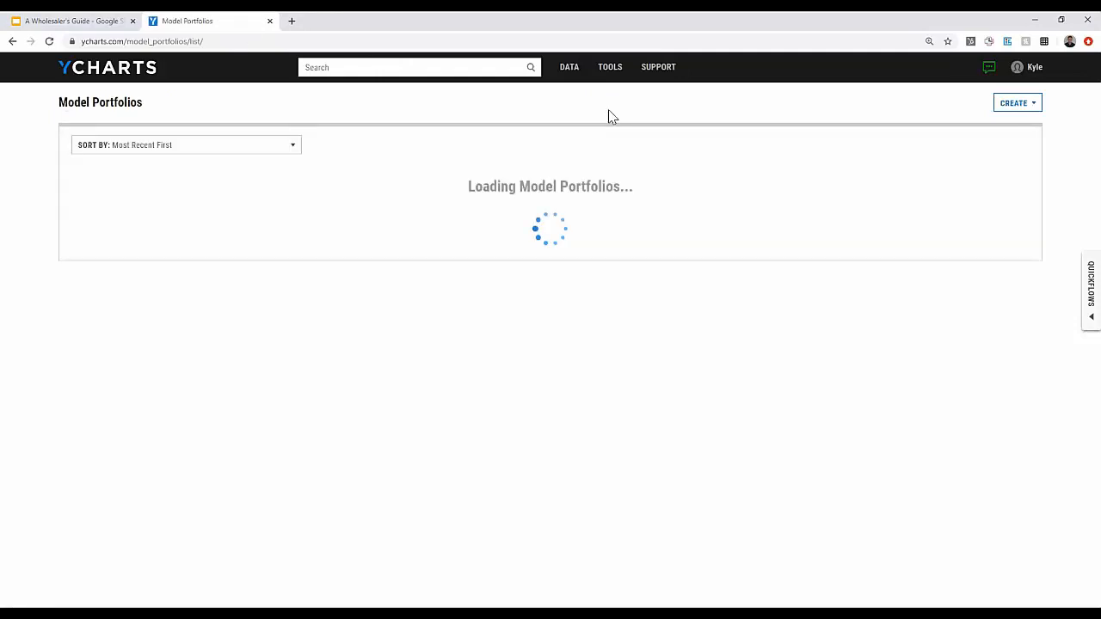
left_click(999, 103)
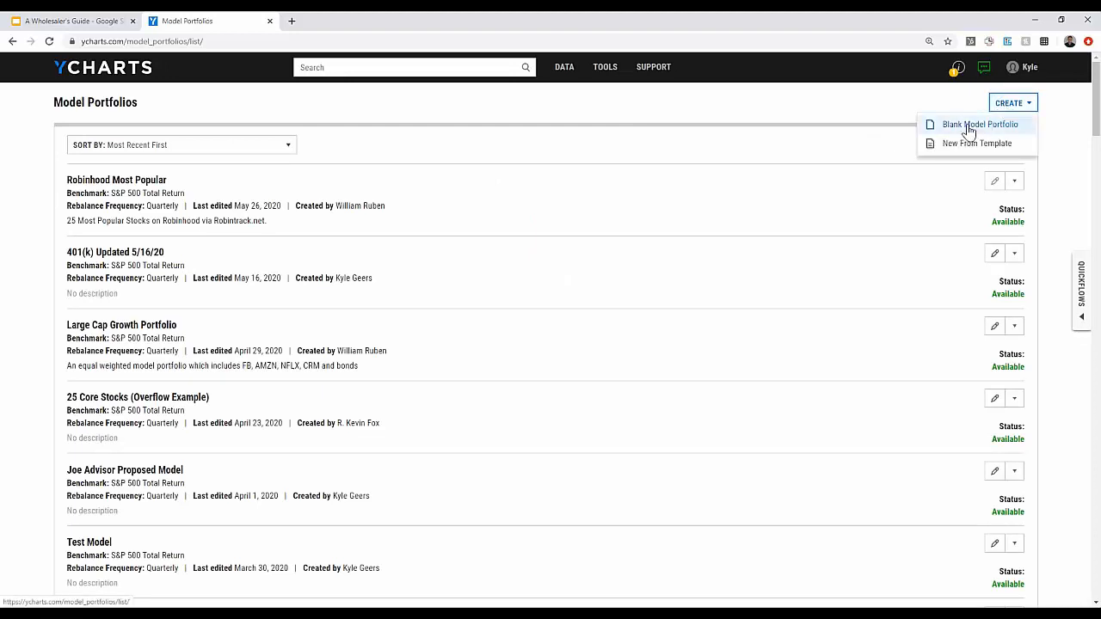
left_click(972, 125)
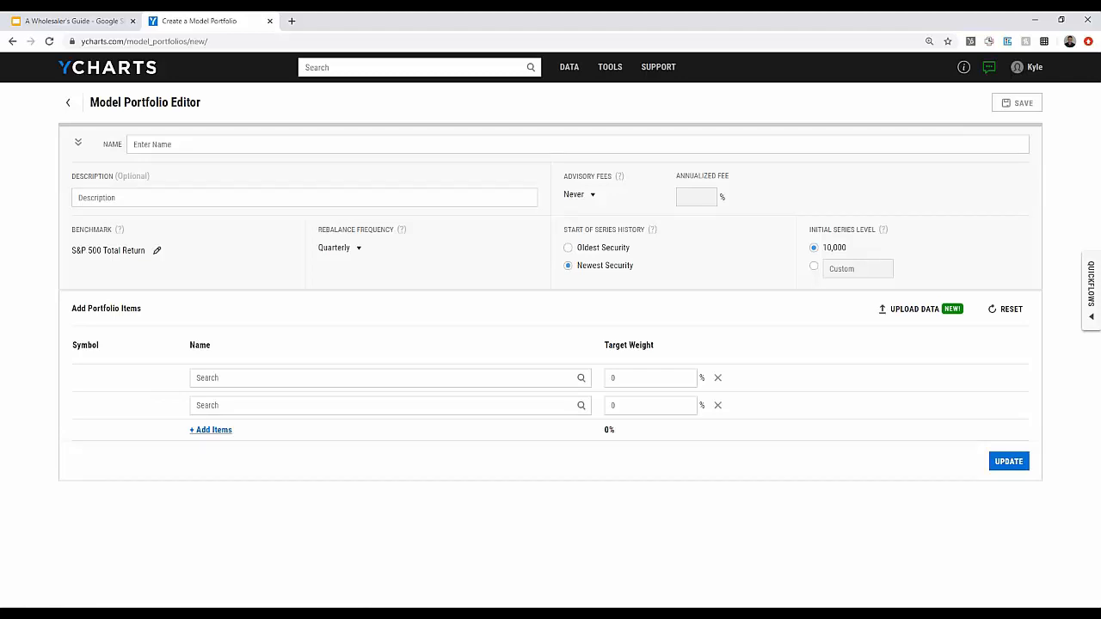
Name the portfolio with the advisor's full name followed by "- ABC Financial" and enter the description "Moderate Allocation"
left_click(249, 146)
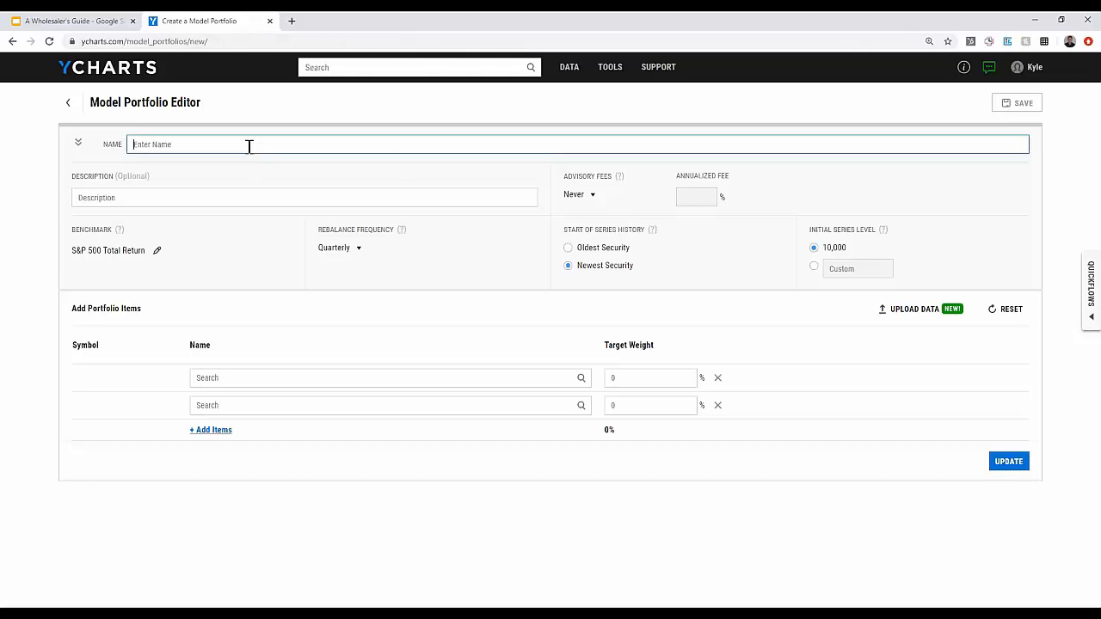
type("Jane Doe - ABC Financial")
left_click(207, 197)
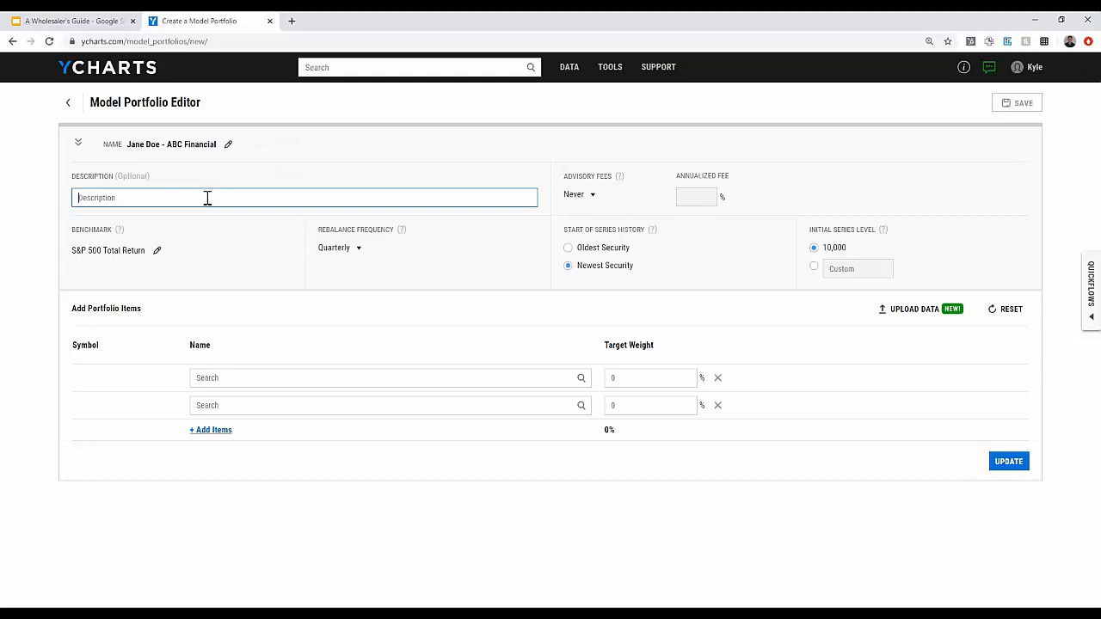
type("Moderate Allocation")
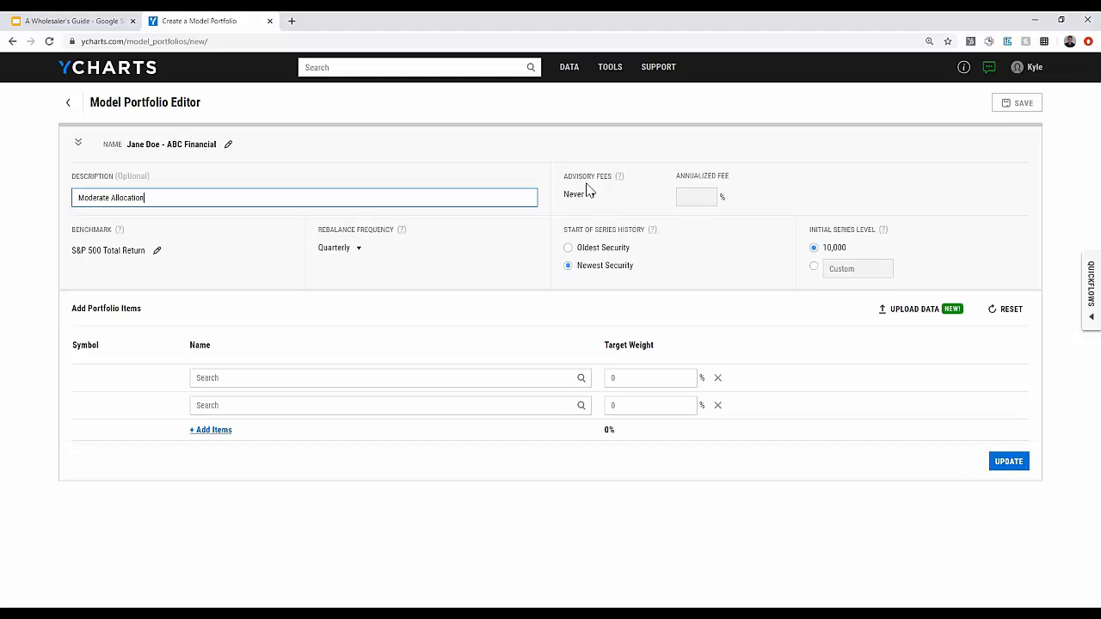
Set the portfolio's benchmark to the 60/40 Benchmark model portfolio and its rebalance frequency to Annually
left_click(157, 251)
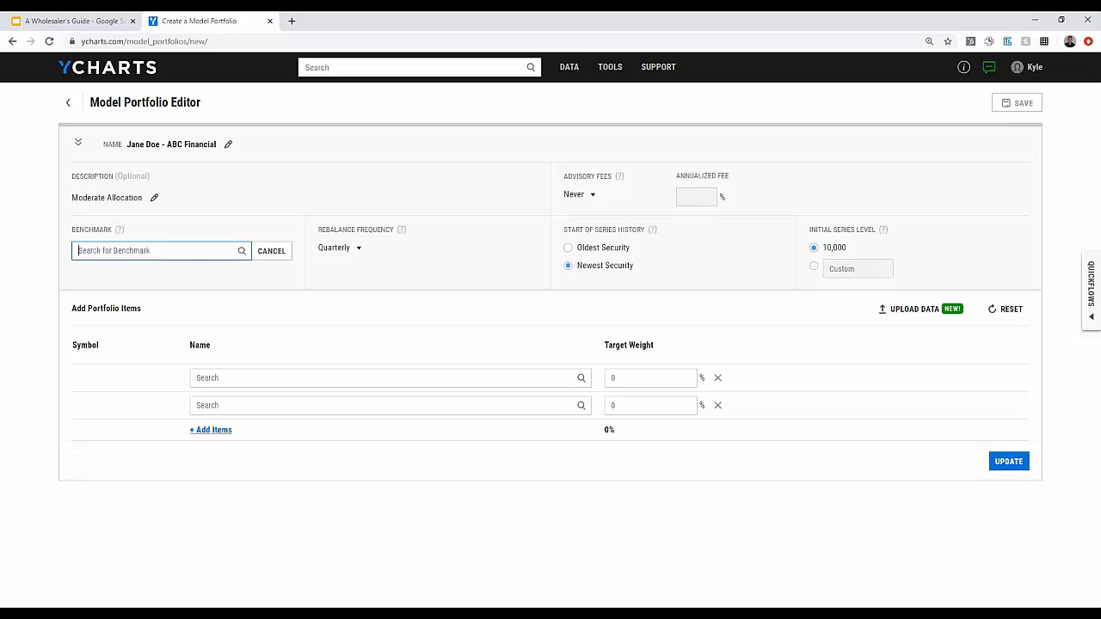
type("60")
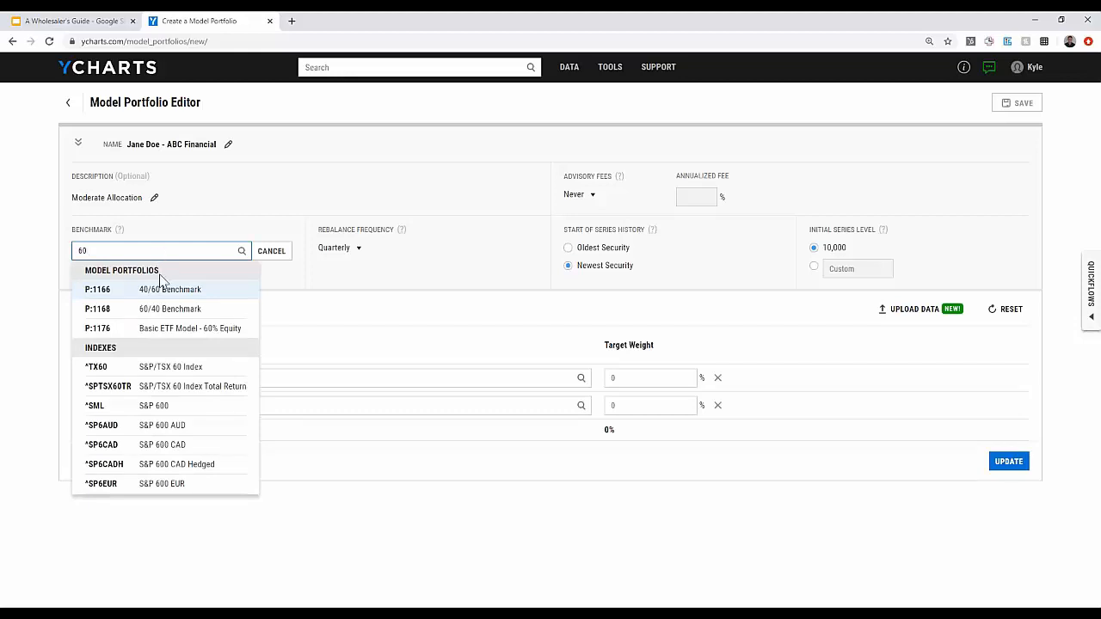
left_click(163, 314)
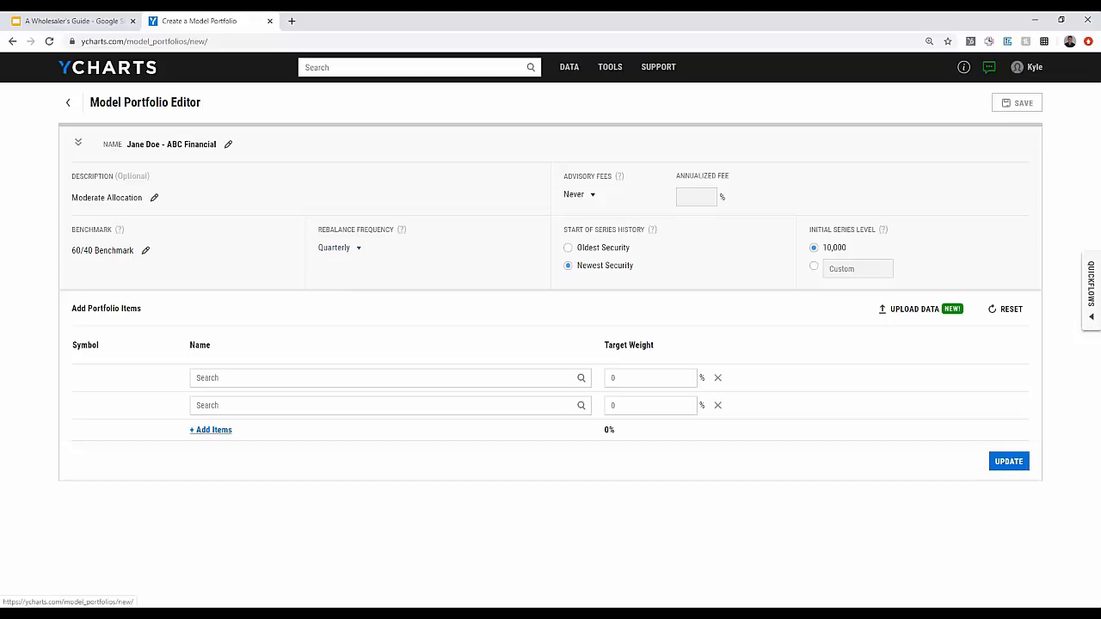
left_click(339, 247)
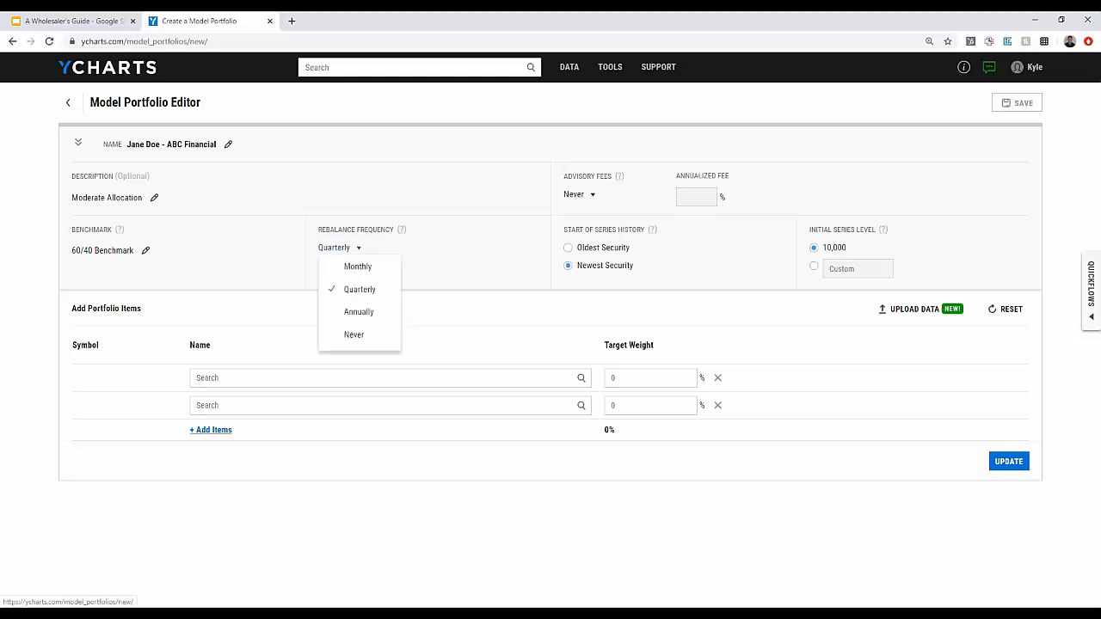
left_click(367, 319)
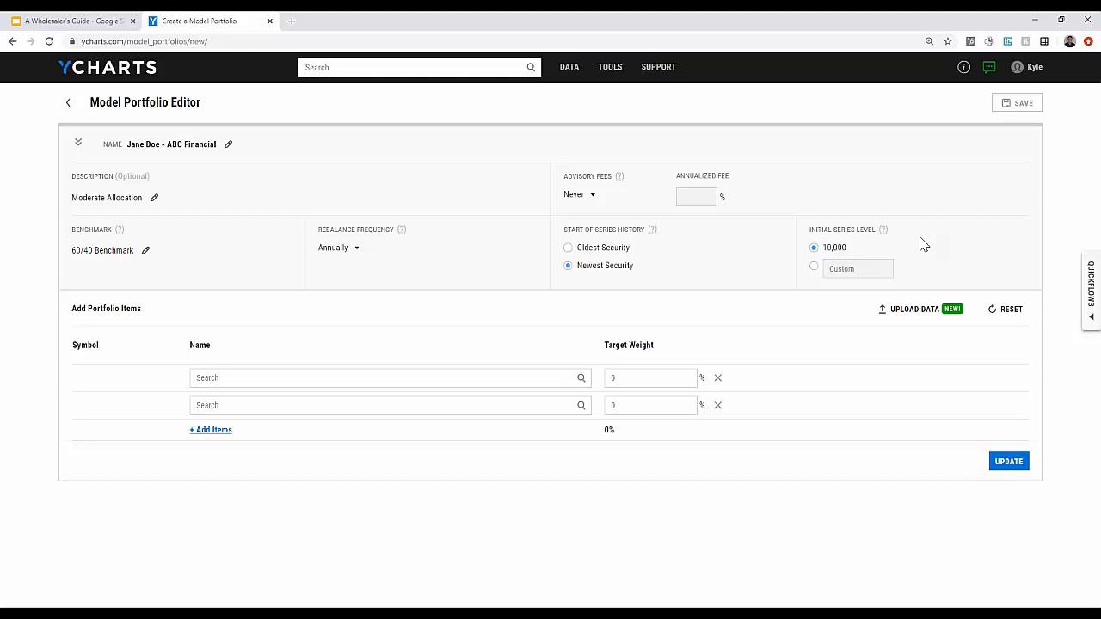
Add SPY, AGG and SHY as portfolio items, adding extra holding rows
left_click(265, 380)
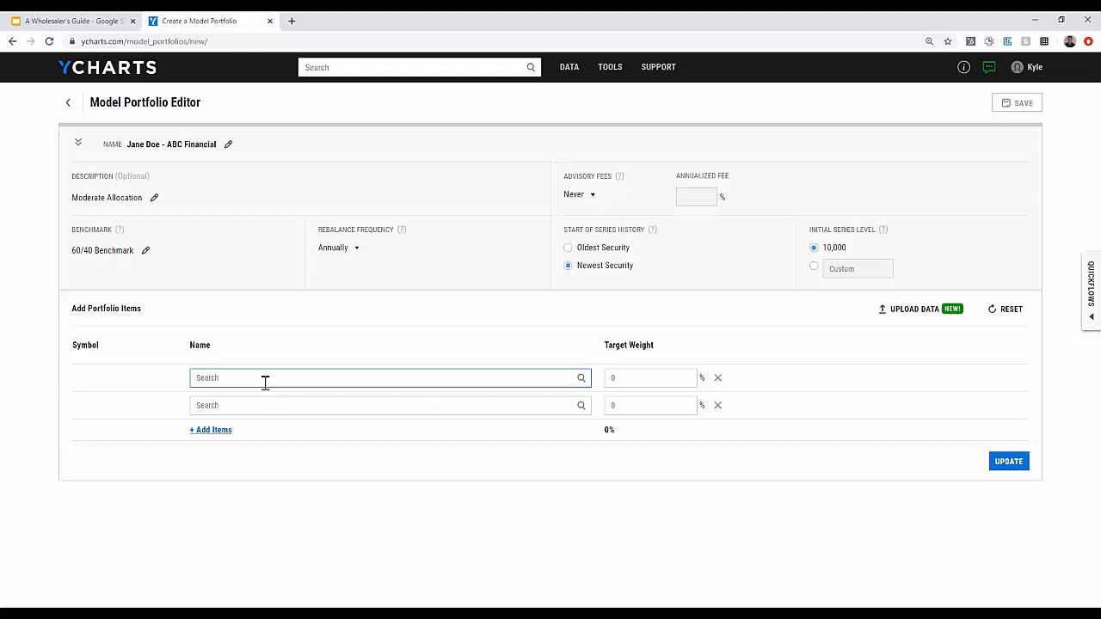
type("spy")
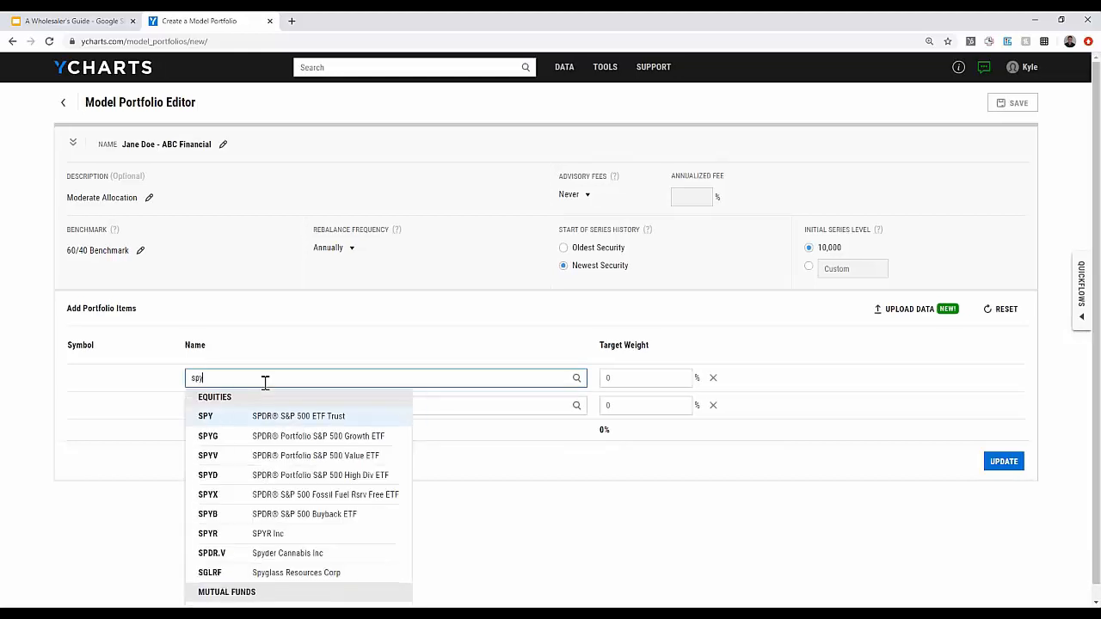
key("Return")
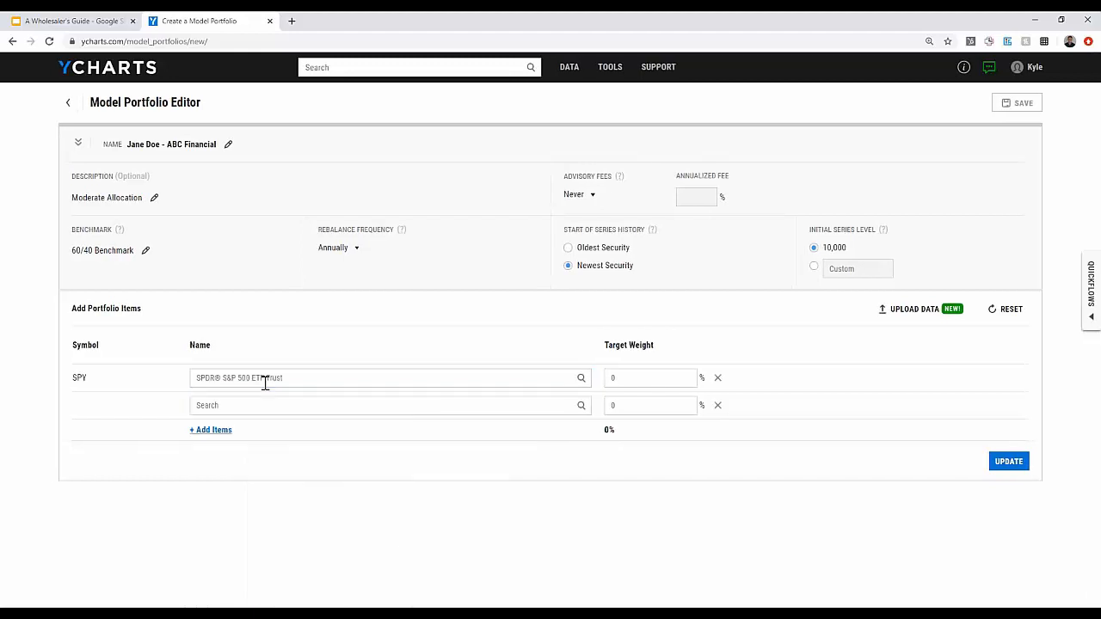
left_click(215, 431)
left_click(222, 405)
type("agg")
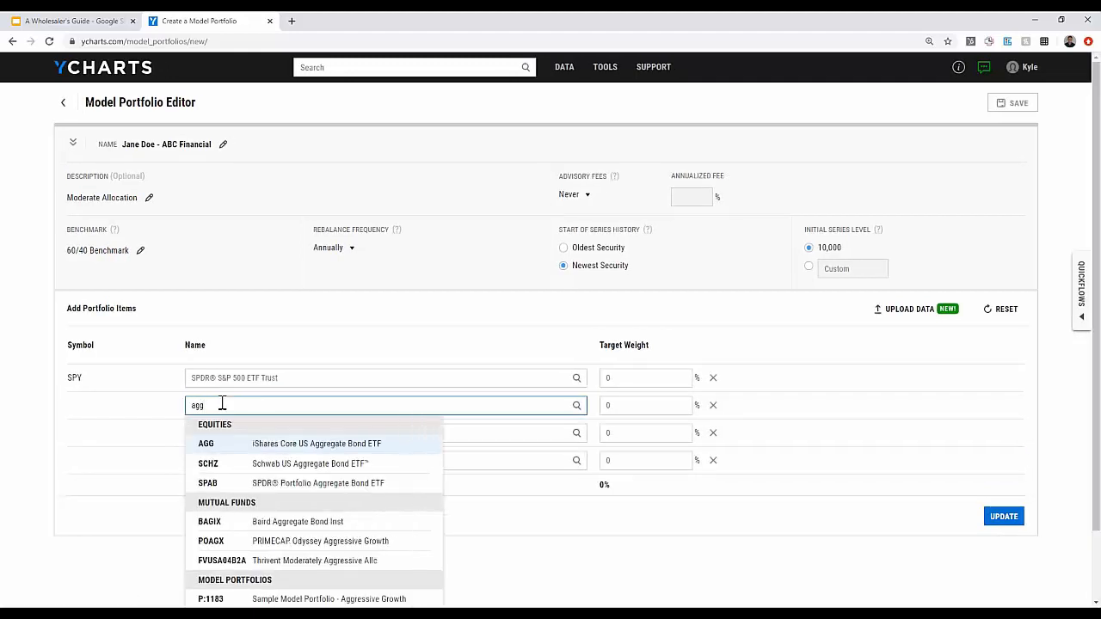
left_click(262, 444)
left_click(262, 434)
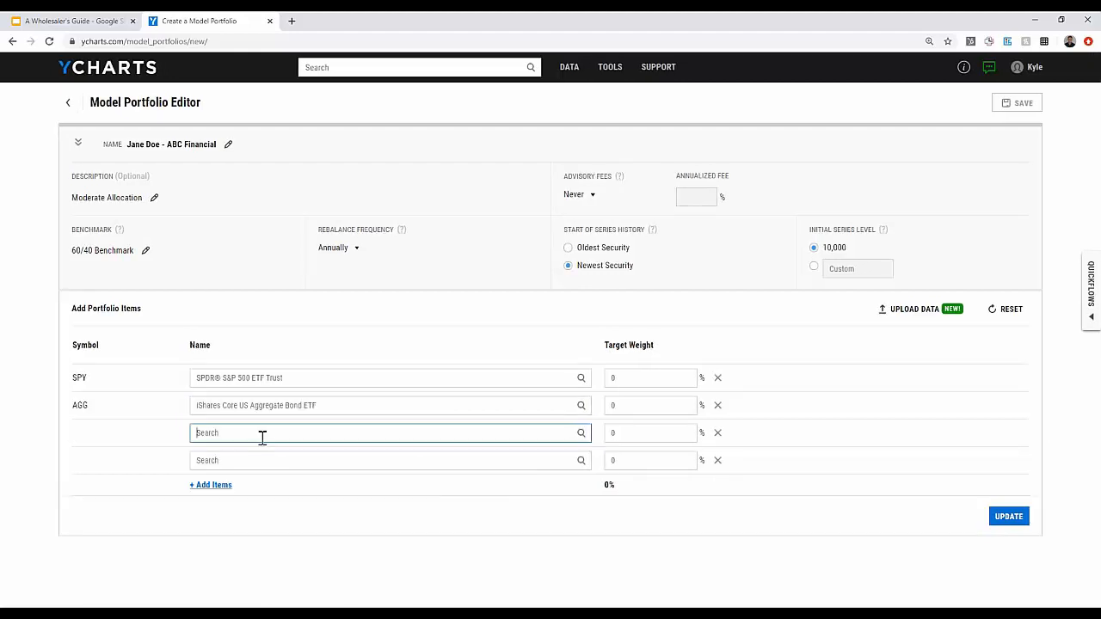
type("shy")
key("Return")
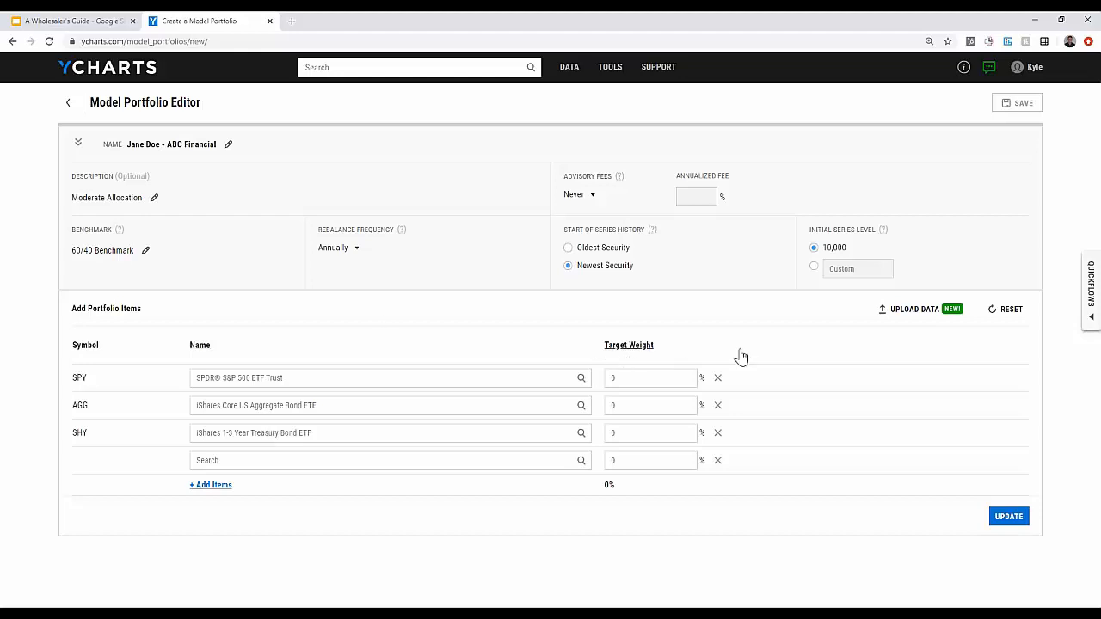
Download the holdings upload template as a CSV file and open it maximized in Excel
left_click(888, 318)
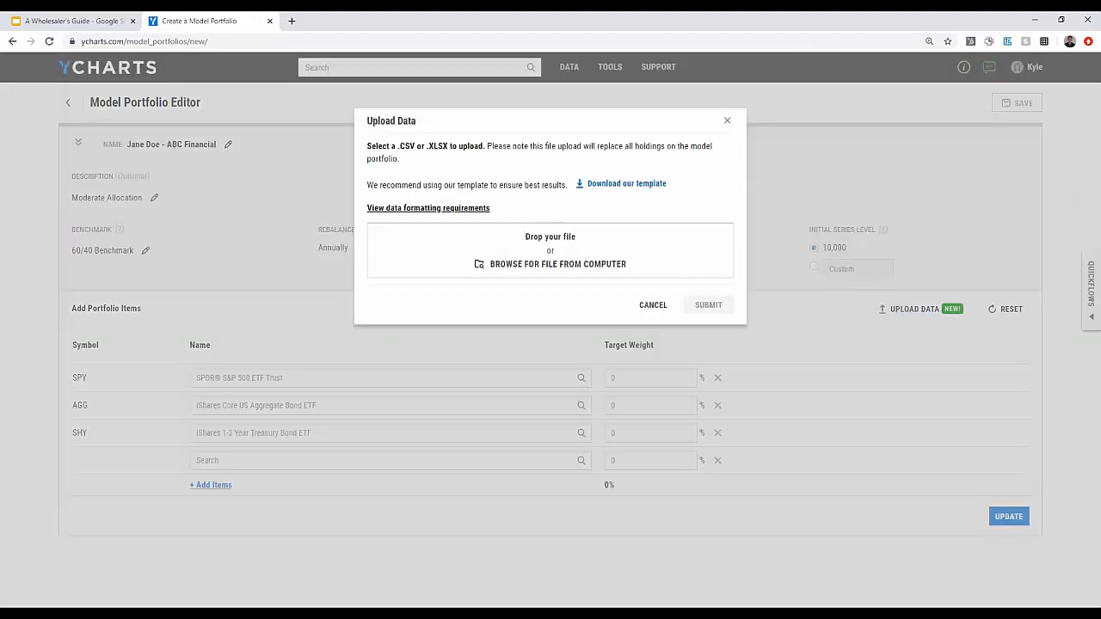
left_click(614, 188)
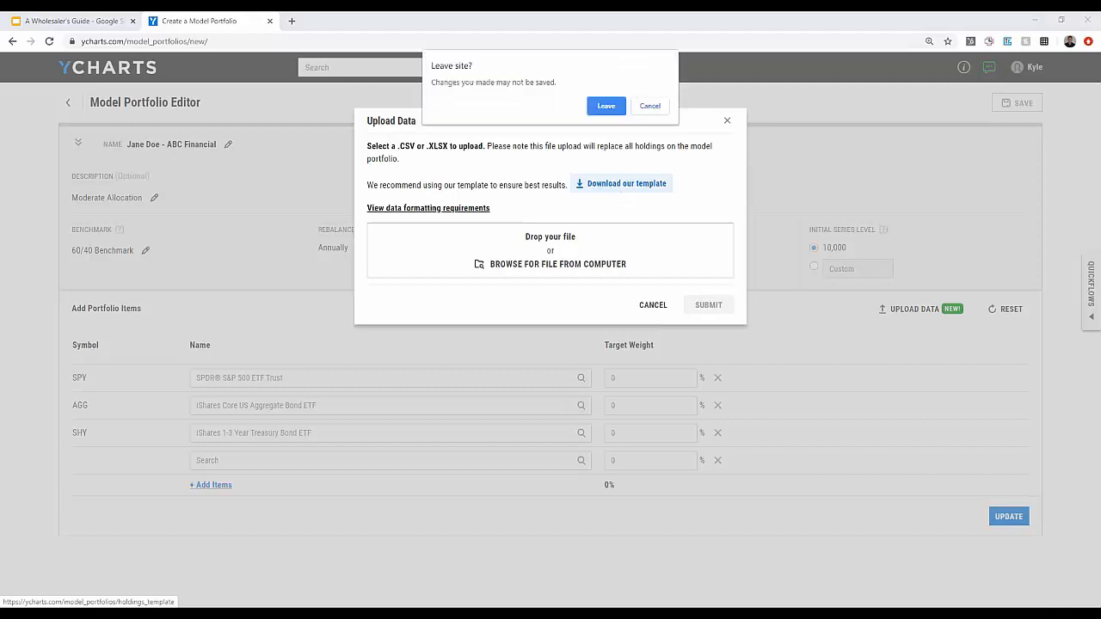
left_click(605, 109)
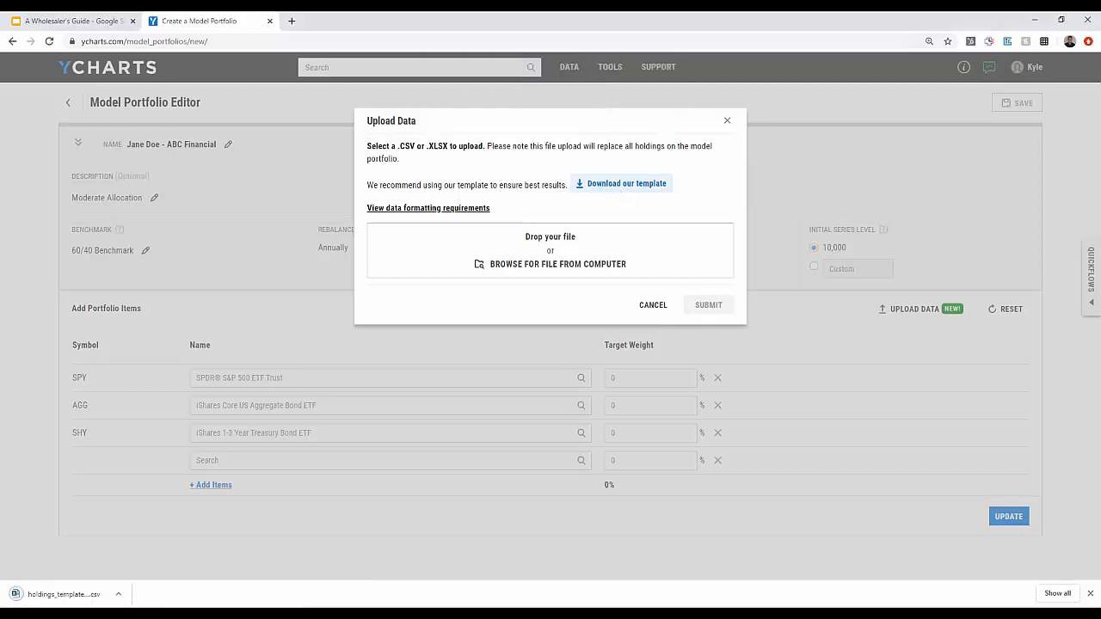
left_click(15, 594)
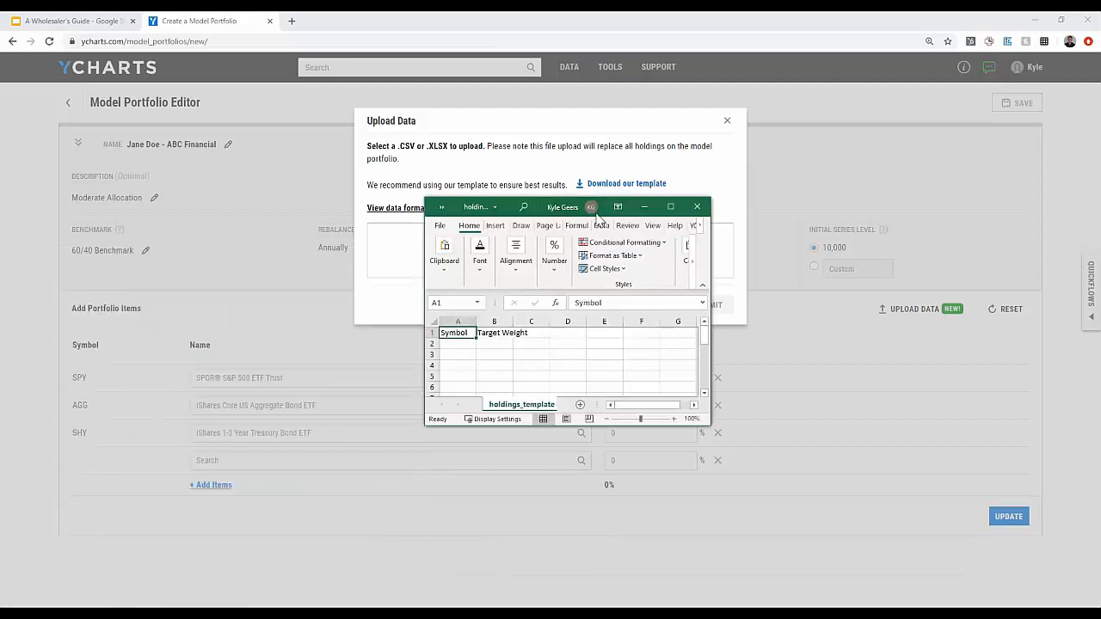
left_click(670, 206)
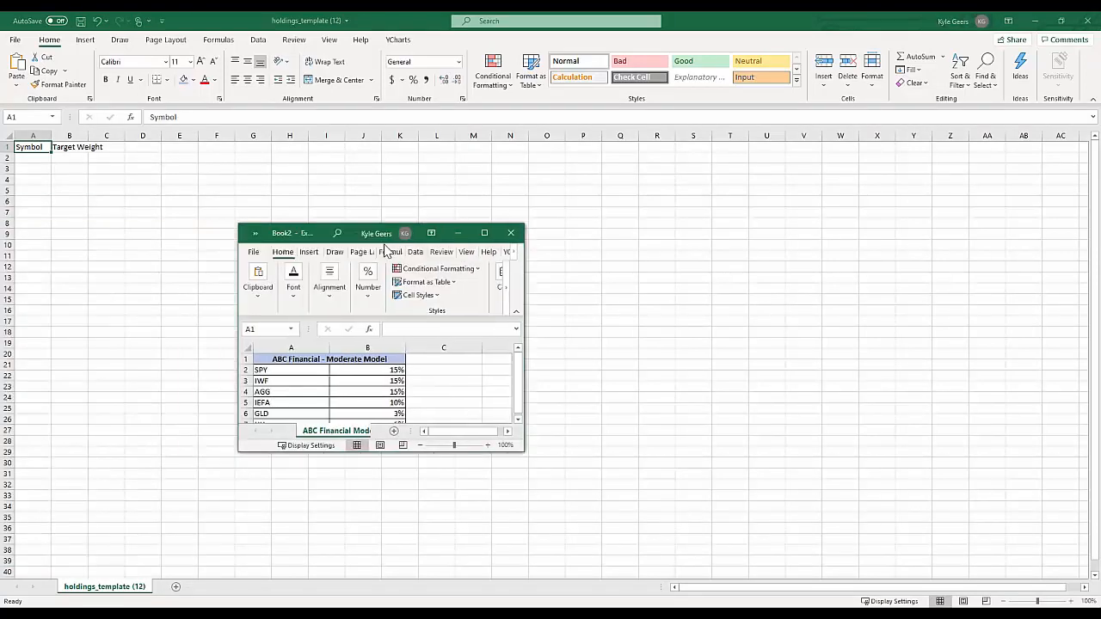
Copy all tickers and weights from the ABC Financial Moderate Model sheet and paste them as values below the holdings template's headers
left_click(486, 234)
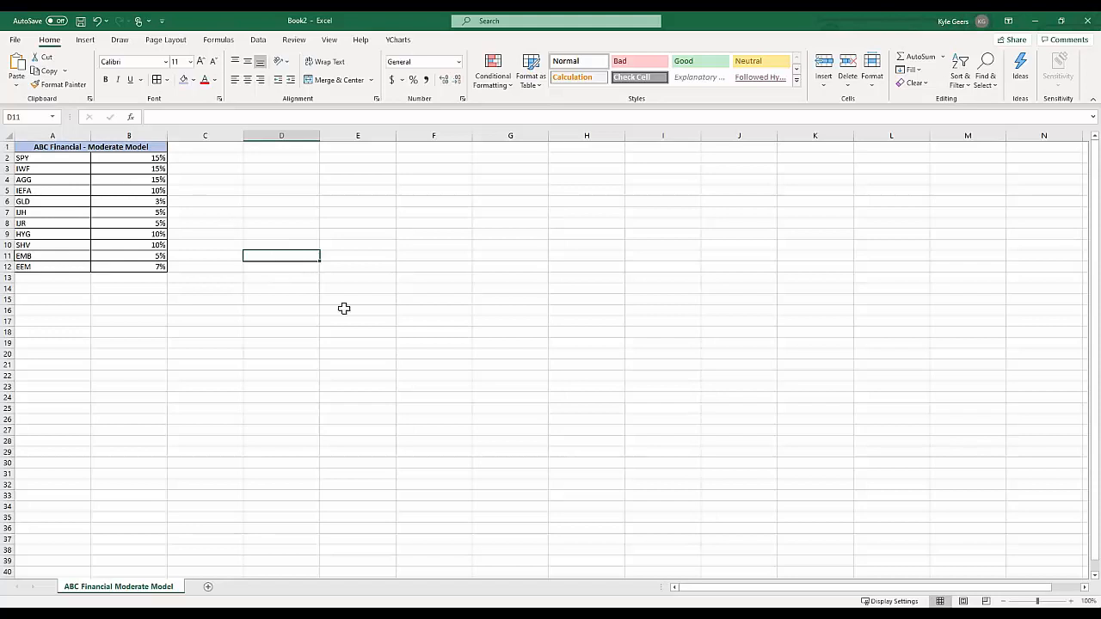
left_click_drag(121, 266, 65, 158)
right_click(60, 217)
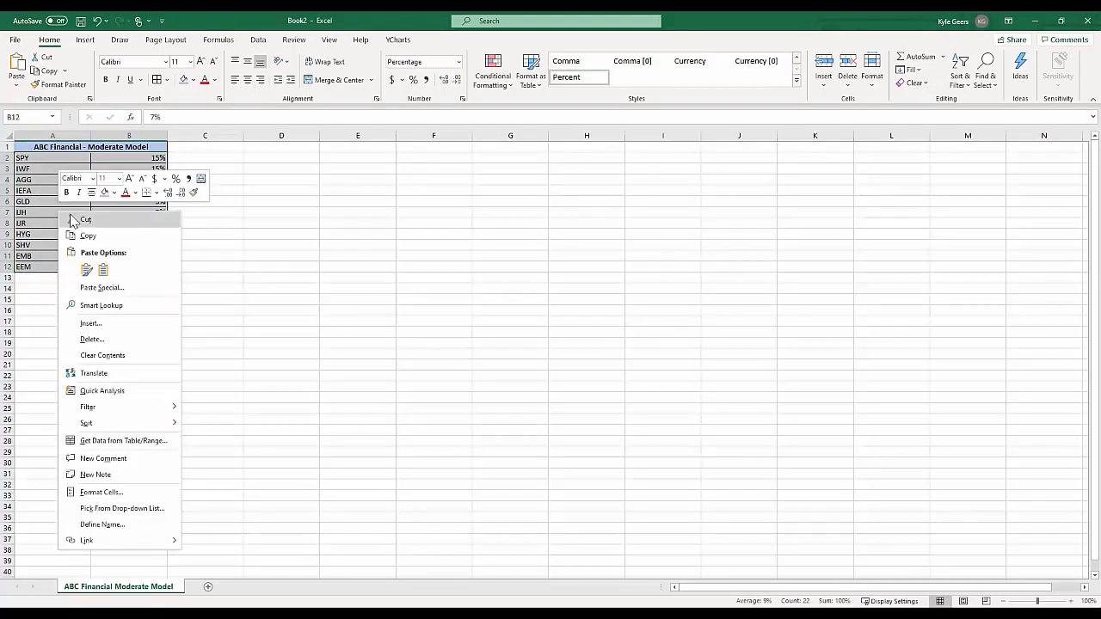
left_click(88, 236)
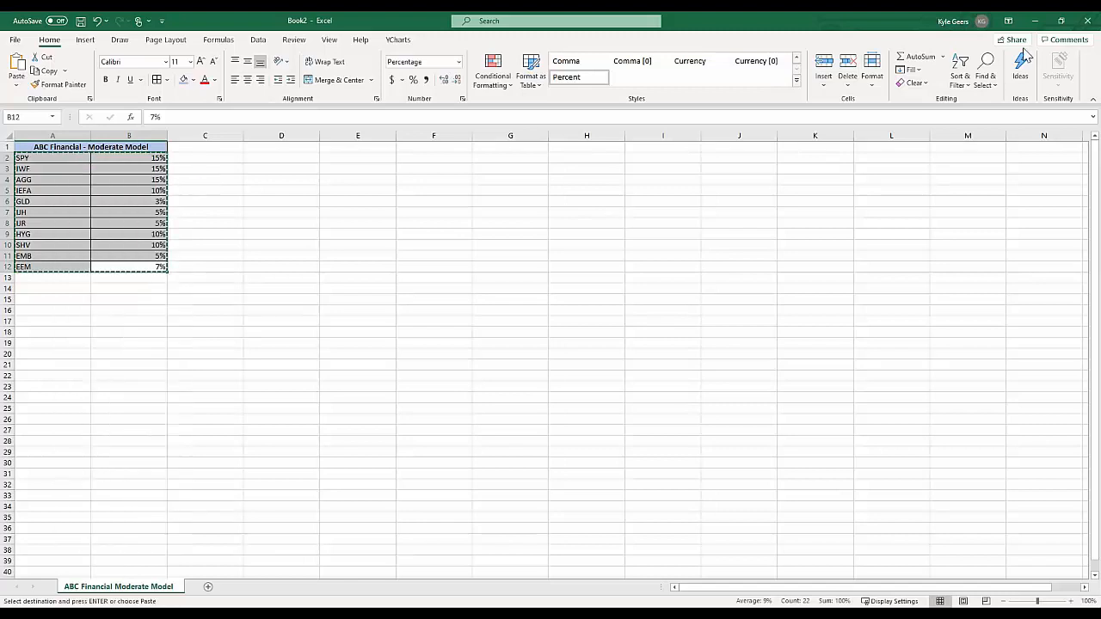
left_click(1035, 20)
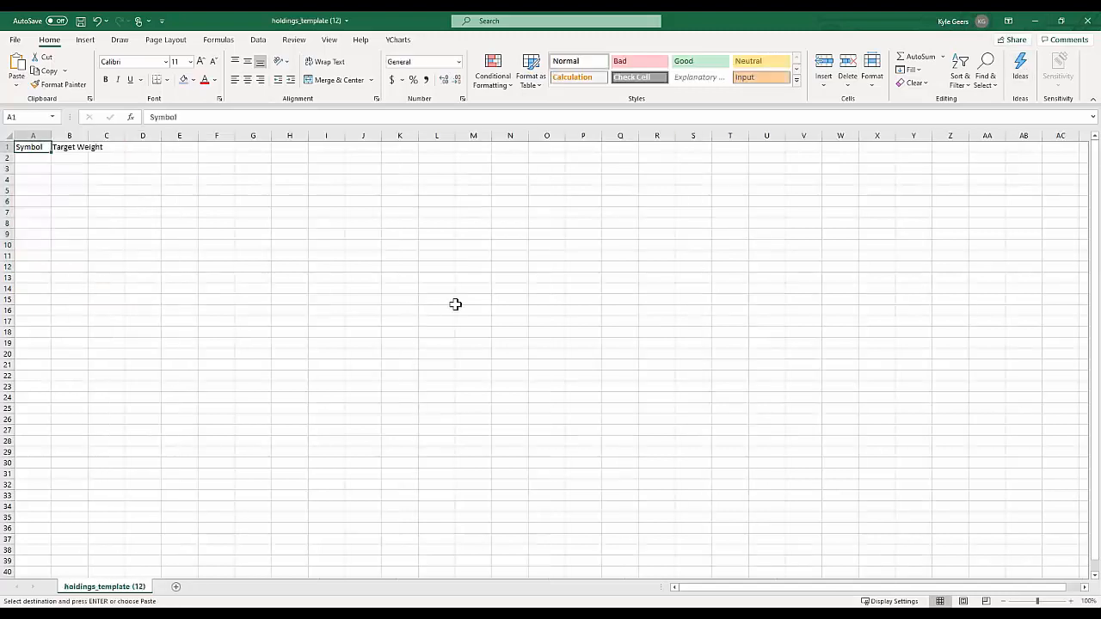
left_click(37, 158)
right_click(38, 159)
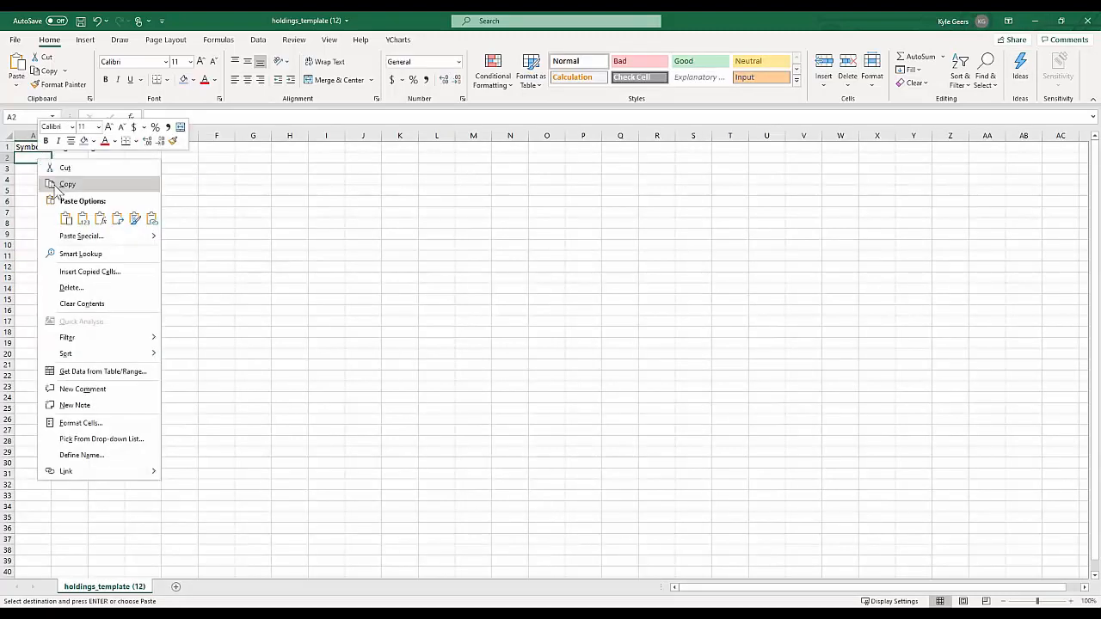
left_click(83, 219)
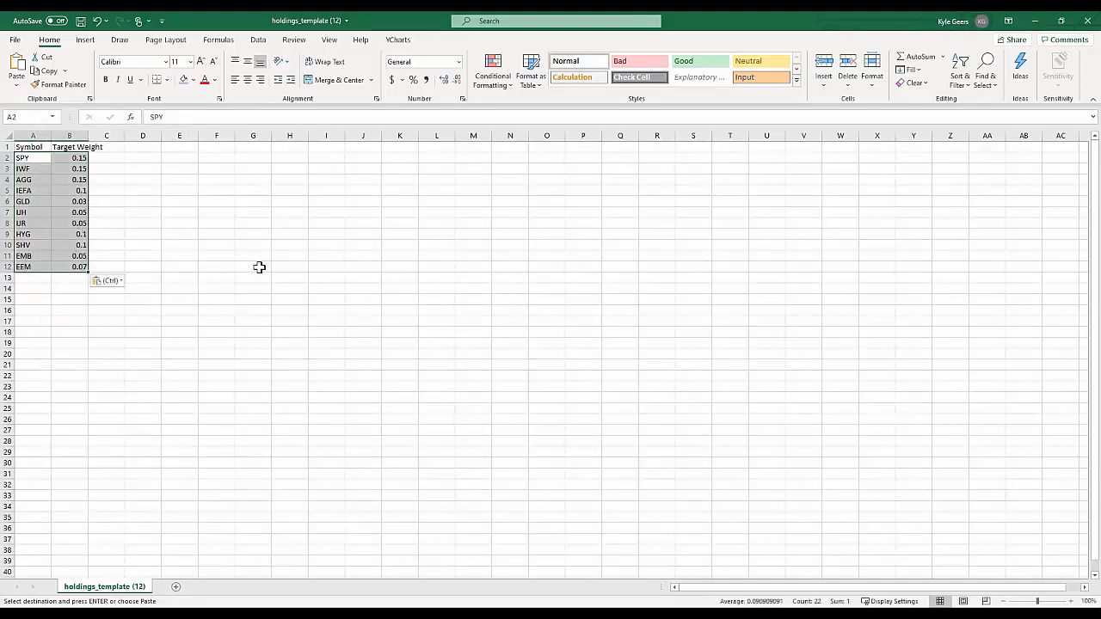
Format the template's Target Weight values as percentages and save the file
left_click(143, 213)
left_click(73, 160)
left_click_drag(74, 167, 74, 268)
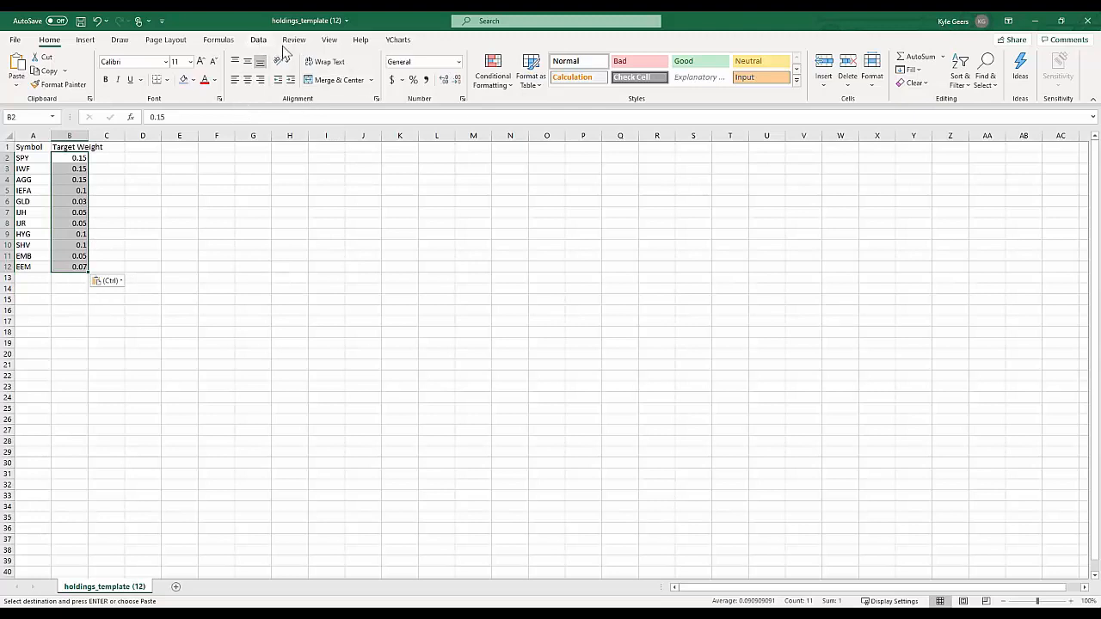
left_click(414, 81)
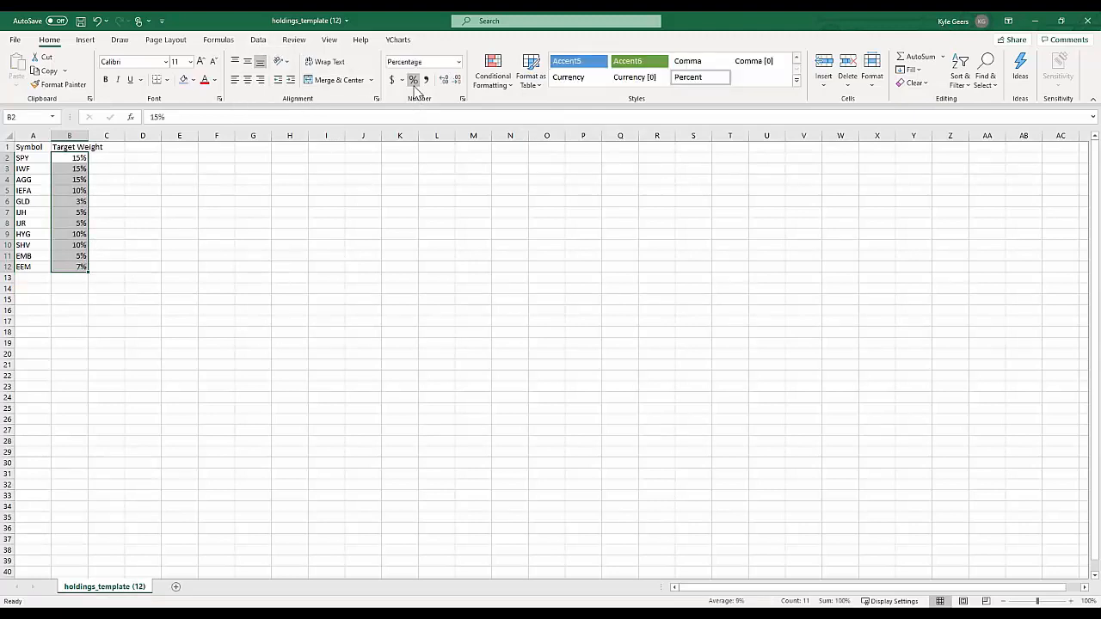
left_click(14, 40)
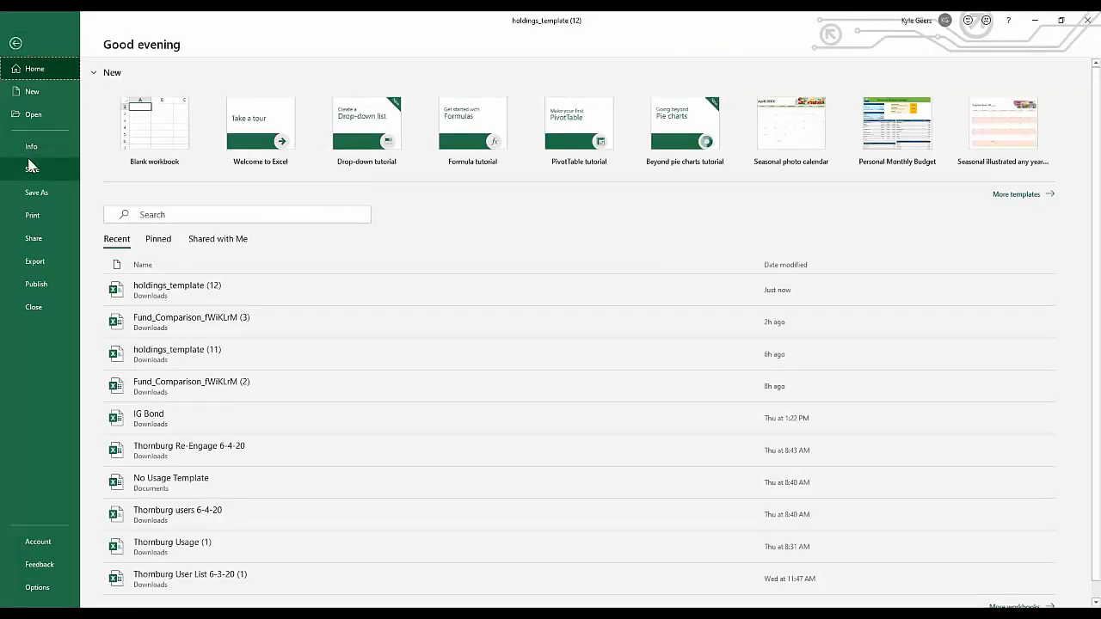
left_click(29, 169)
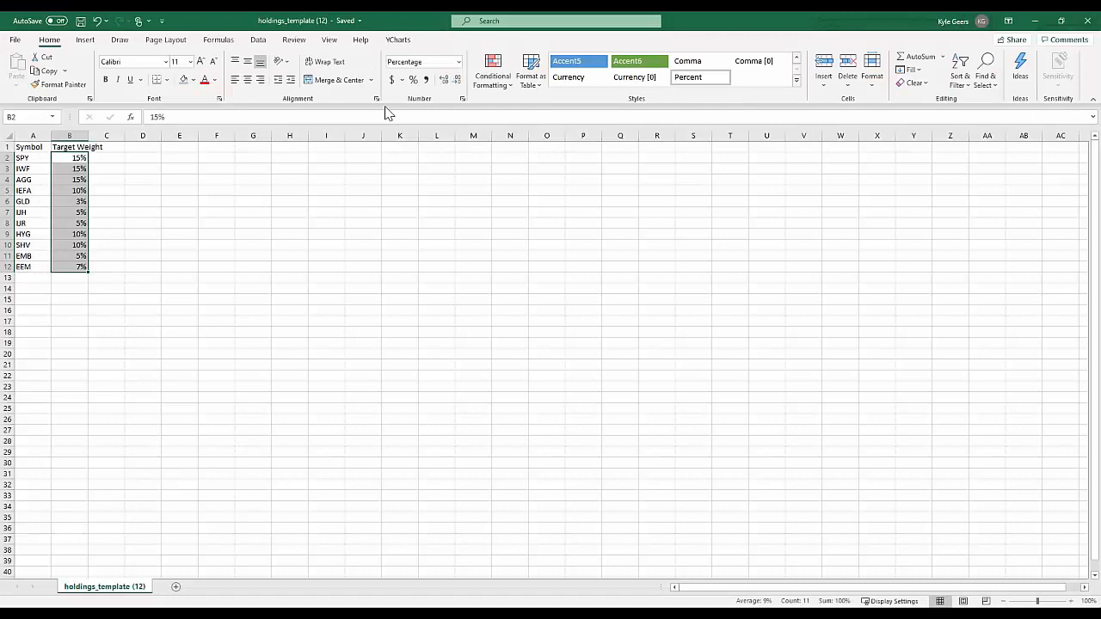
Switch to YCharts and upload the holdings_template (12) file from Downloads as the model portfolio's holdings
left_click(1037, 27)
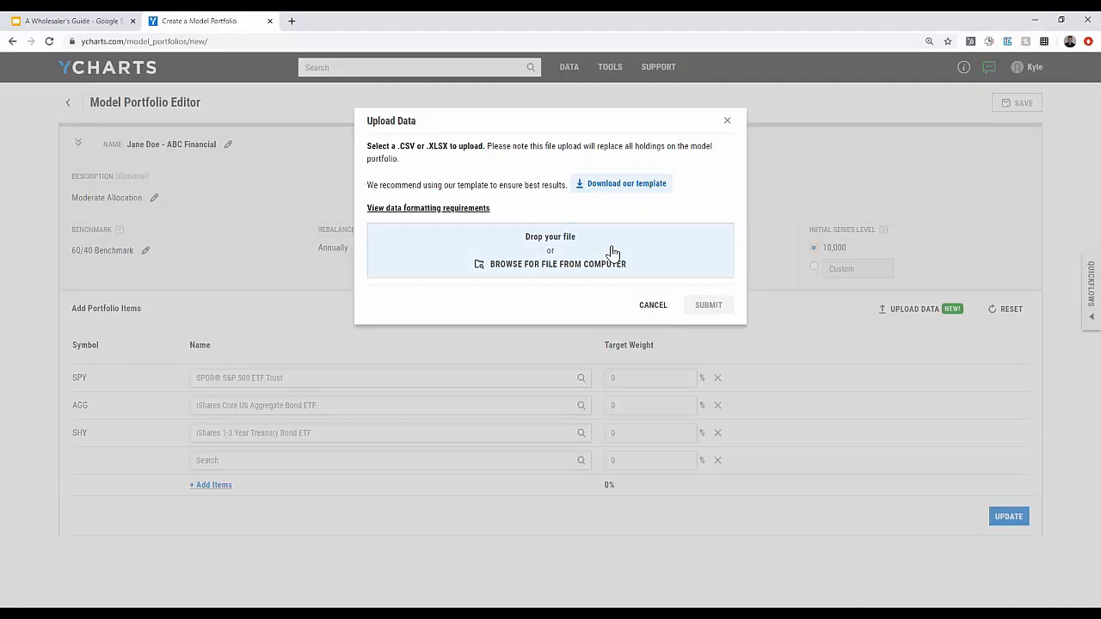
left_click(547, 261)
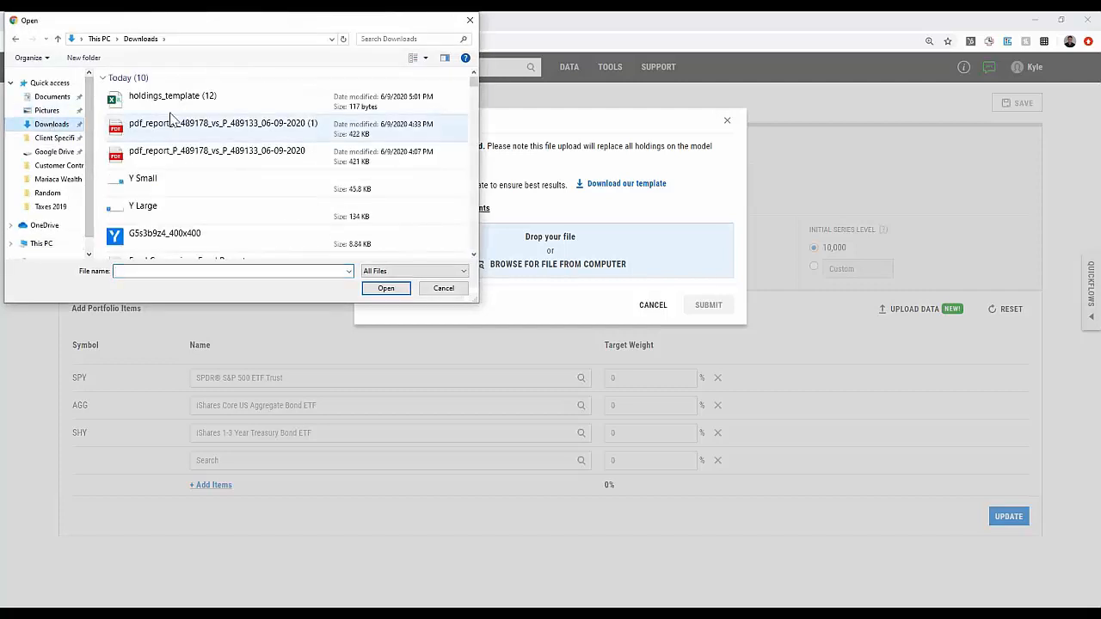
left_click(168, 100)
left_click(385, 290)
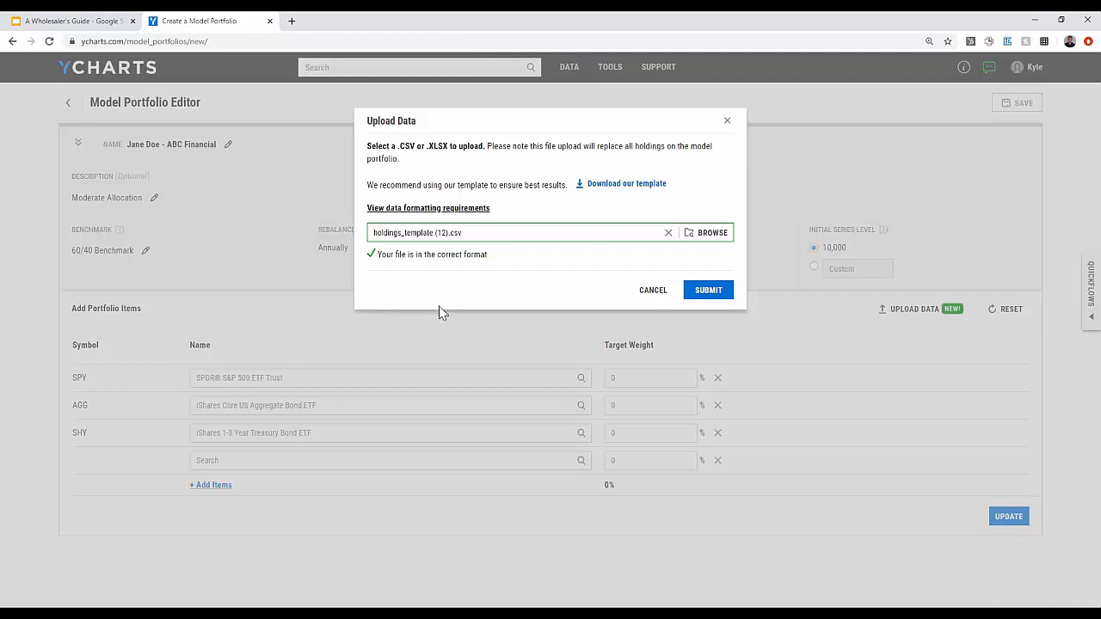
left_click(708, 292)
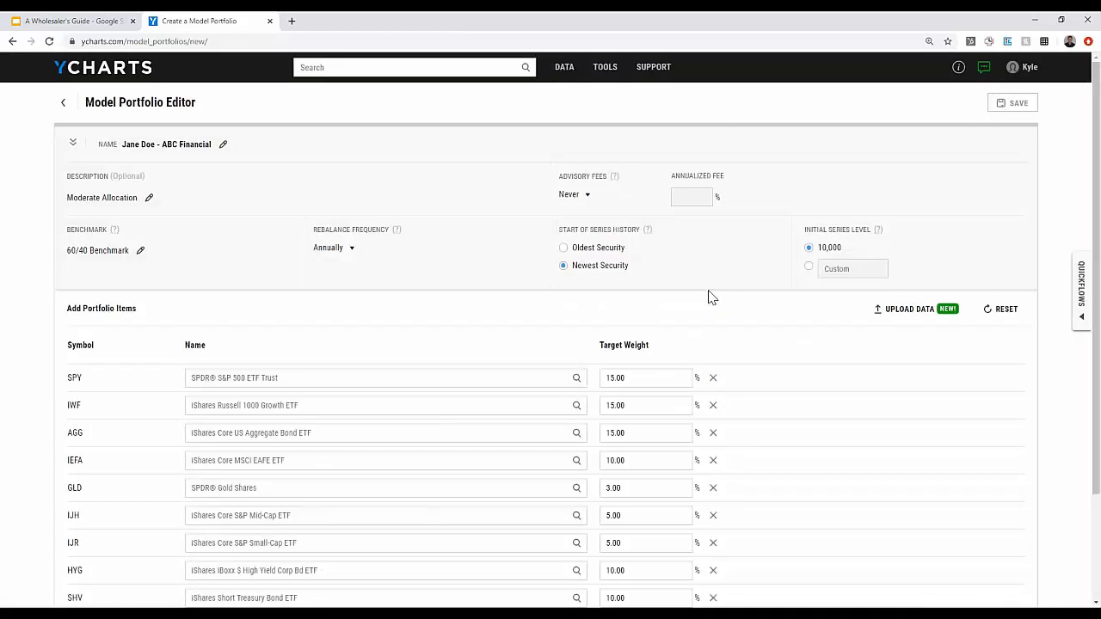
Update the portfolio with the uploaded items and target weights, and save the model portfolio
scroll(711, 297, "down", 2)
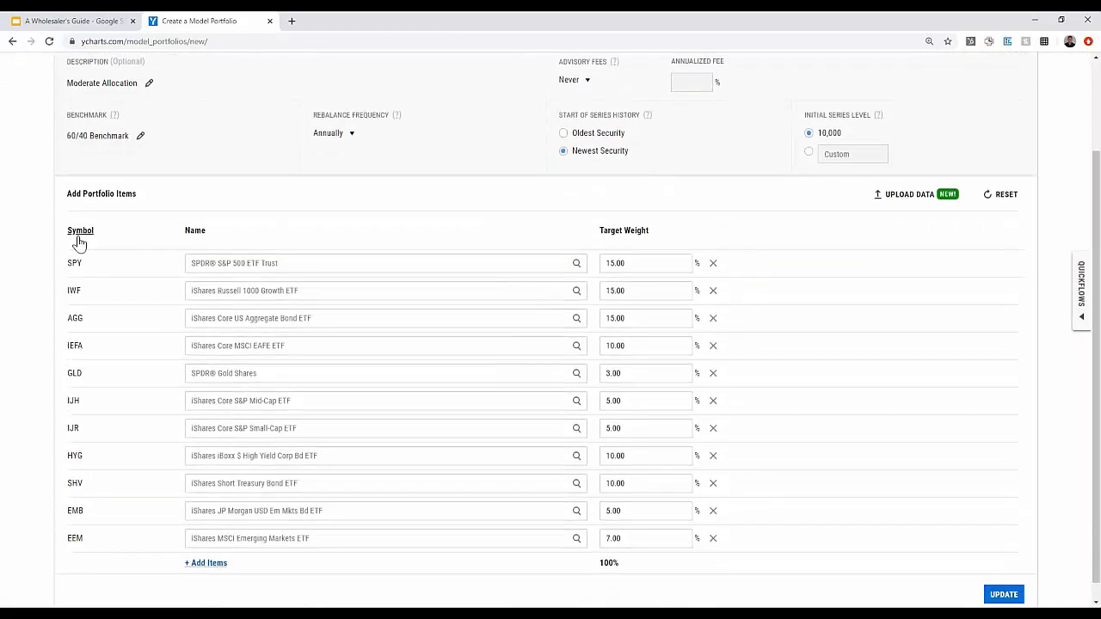
scroll(617, 551, "down", 1)
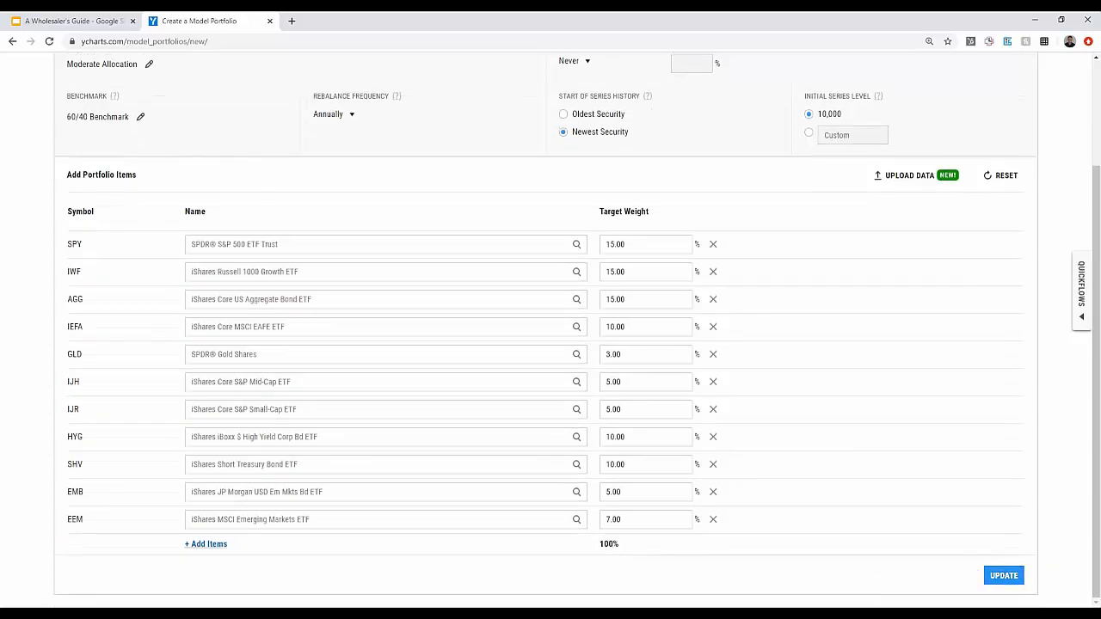
left_click(1003, 576)
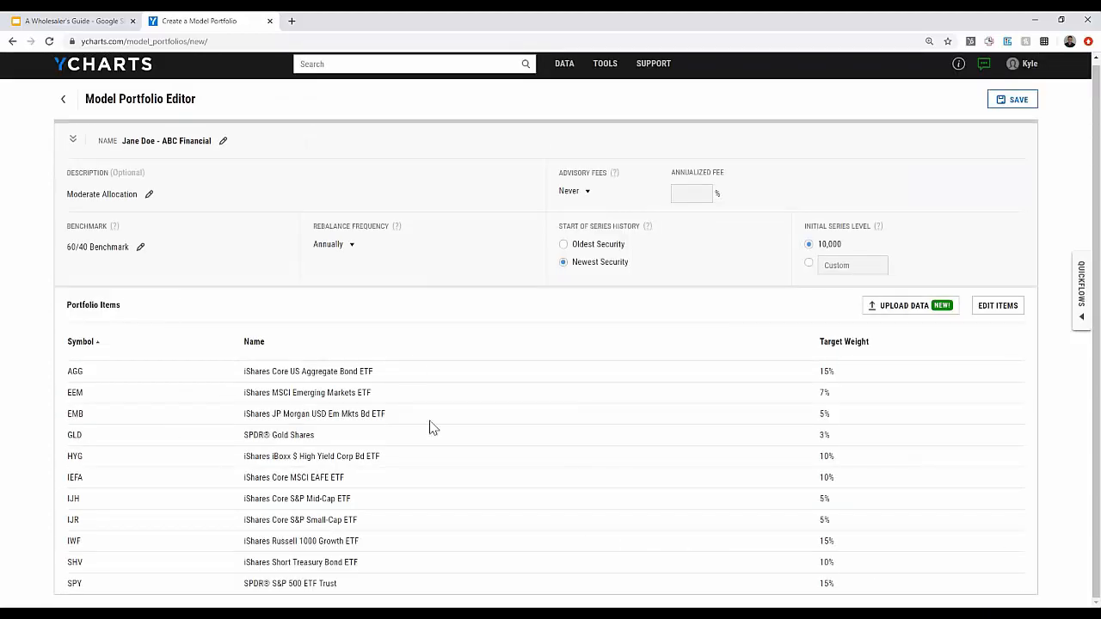
left_click(1011, 100)
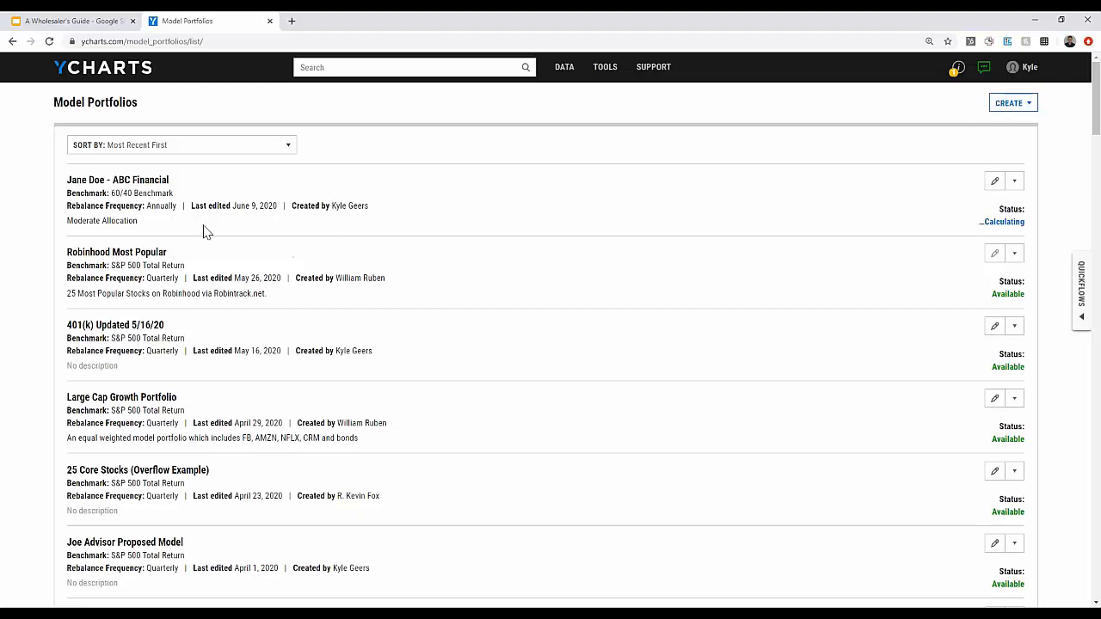
Open the new ABC Financial portfolio's quote page and examine its level chart, key stats, top holdings, periodic returns and risk info
left_click(148, 190)
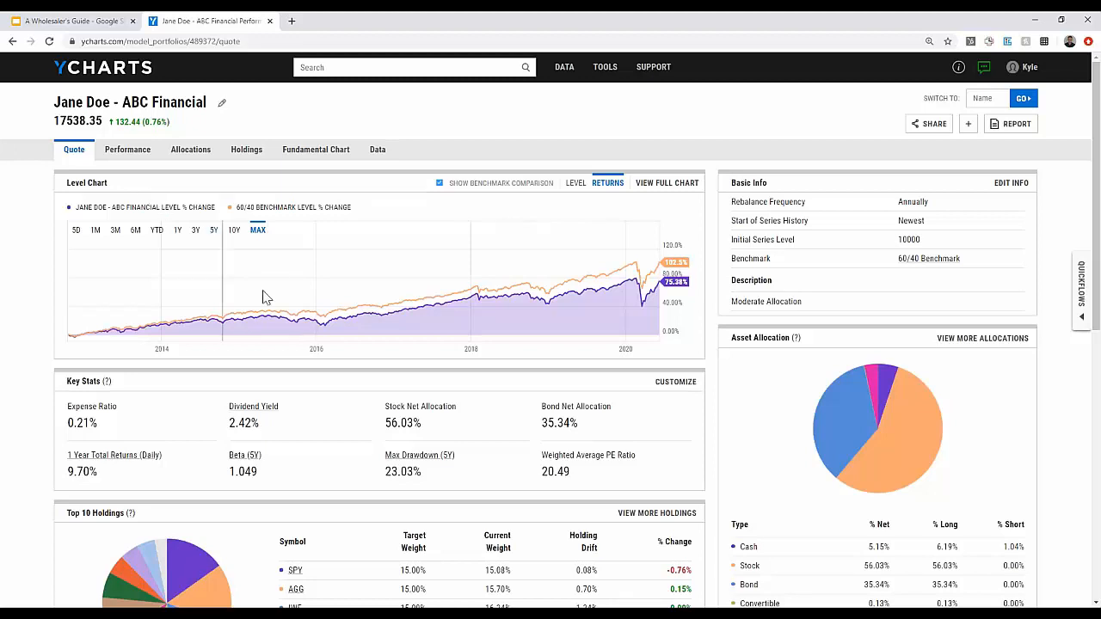
mouse_move(284, 309)
scroll(284, 308, "down", 1)
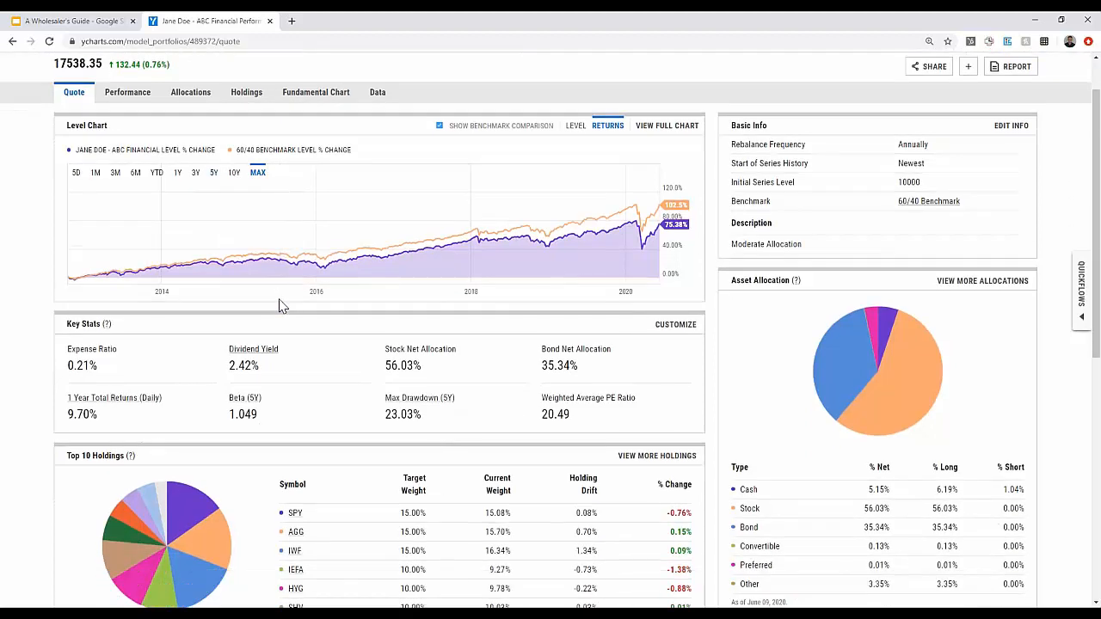
scroll(266, 307, "down", 1)
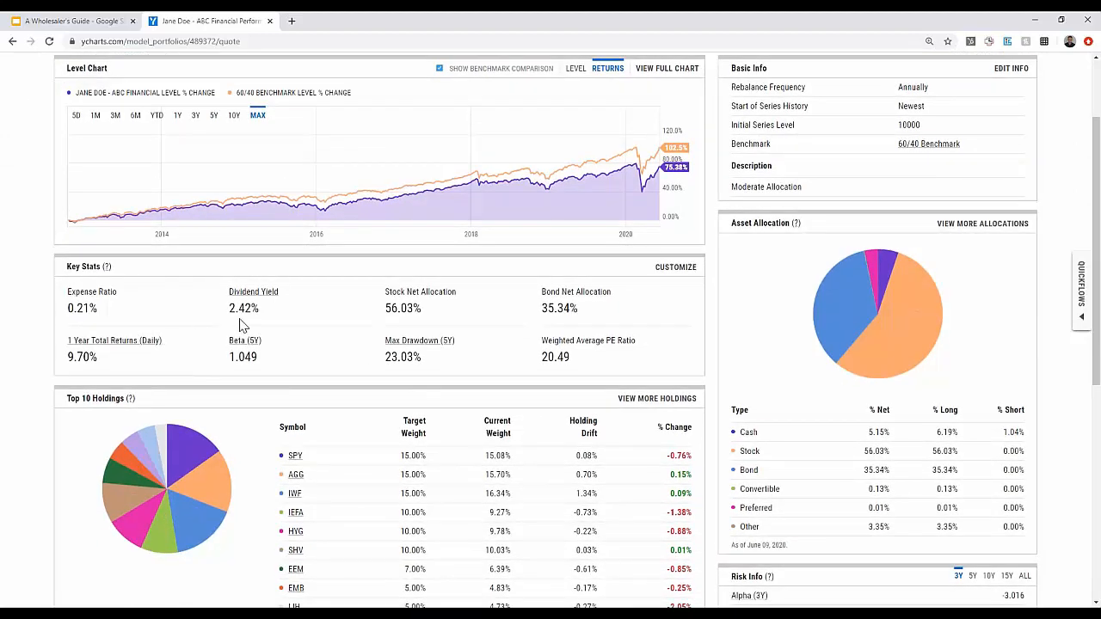
scroll(325, 353, "down", 2)
scroll(326, 352, "down", 1)
scroll(600, 316, "down", 1)
scroll(509, 337, "down", 1)
scroll(295, 361, "down", 2)
scroll(295, 361, "up", 2)
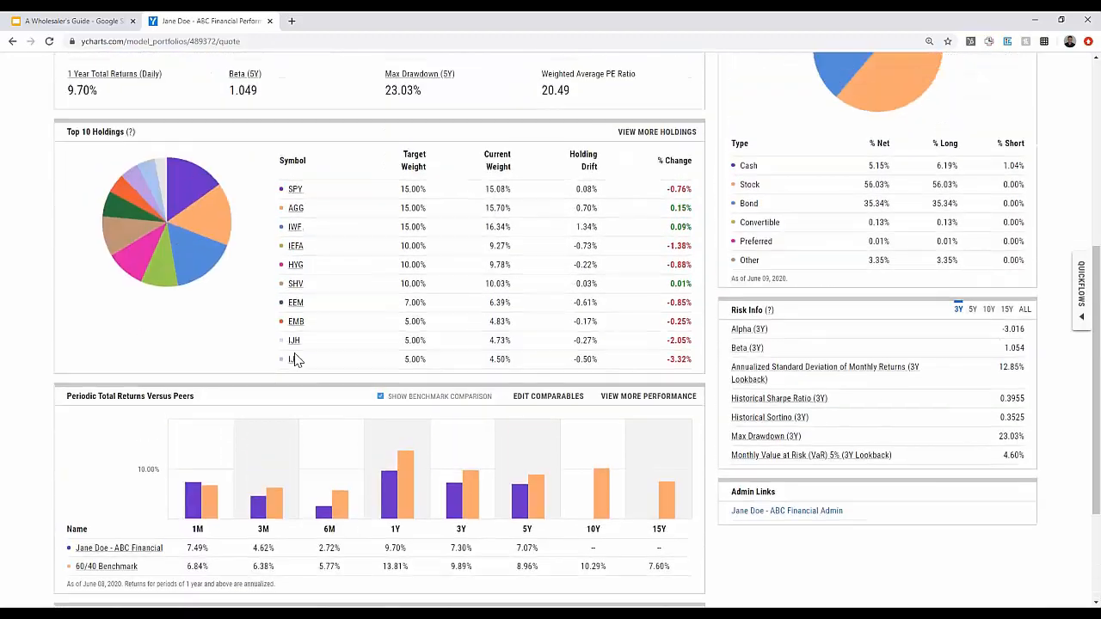
scroll(295, 362, "up", 5)
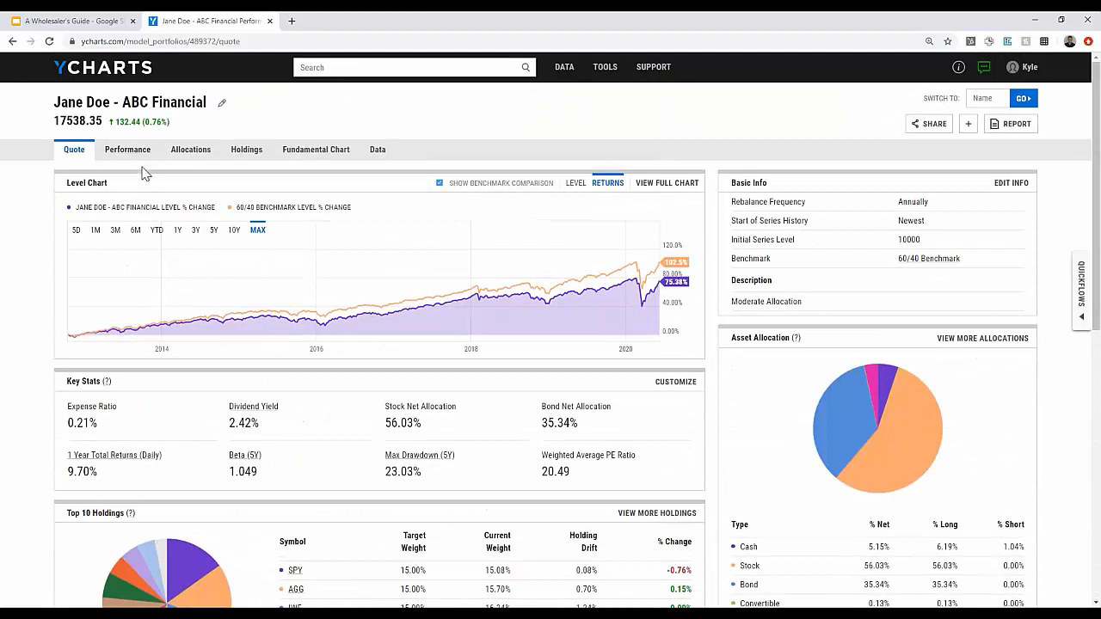
Review the portfolio's performance against its benchmark and its asset allocations and exposures
left_click(121, 151)
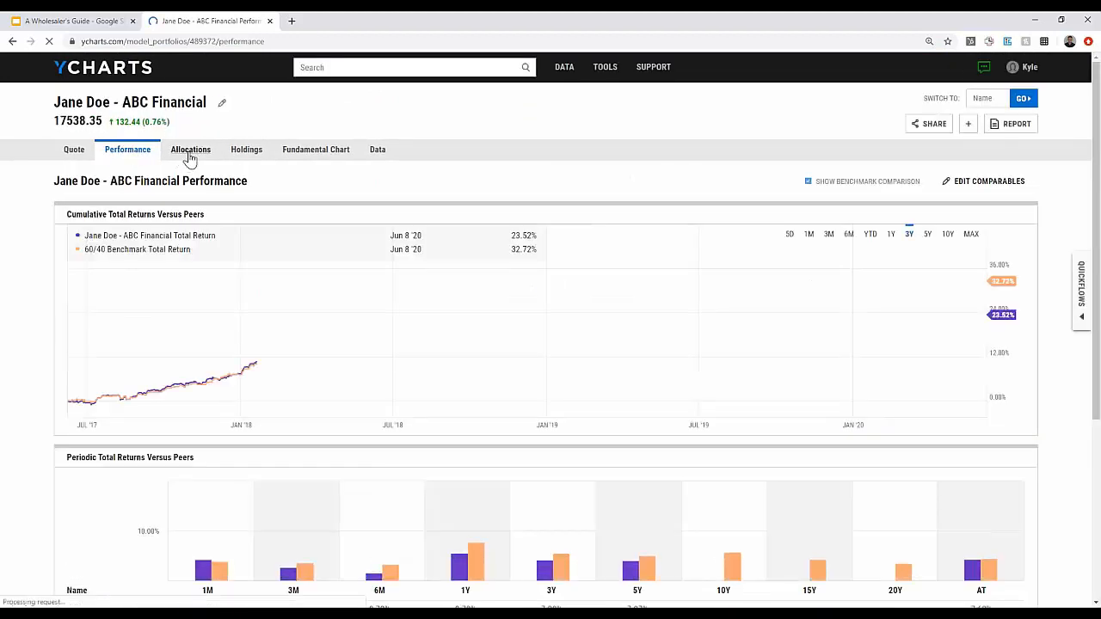
left_click(190, 154)
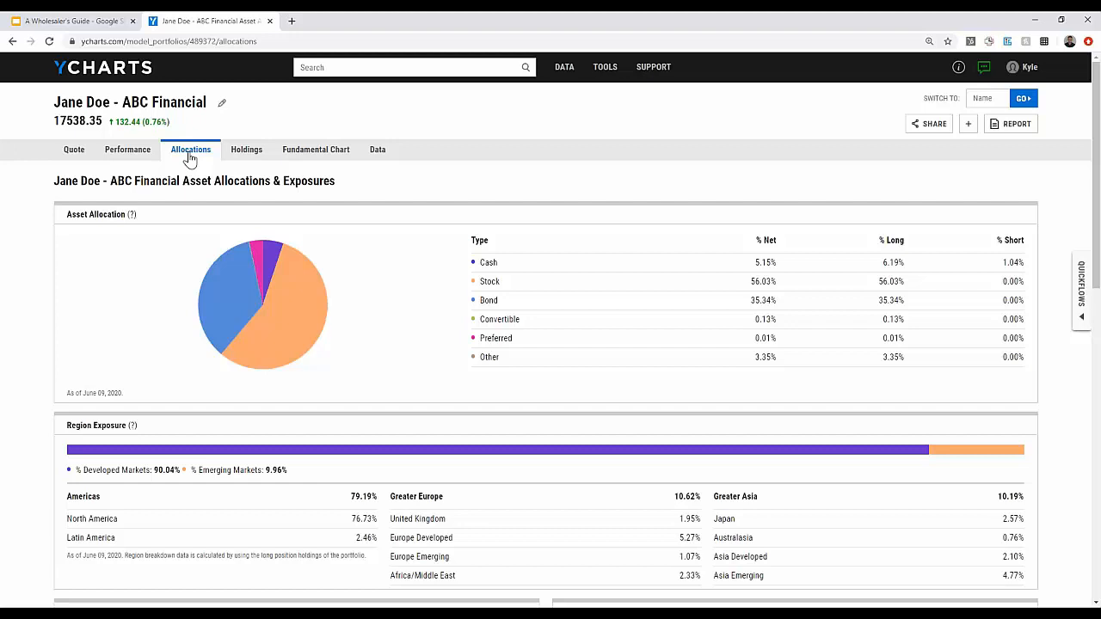
left_click(189, 160)
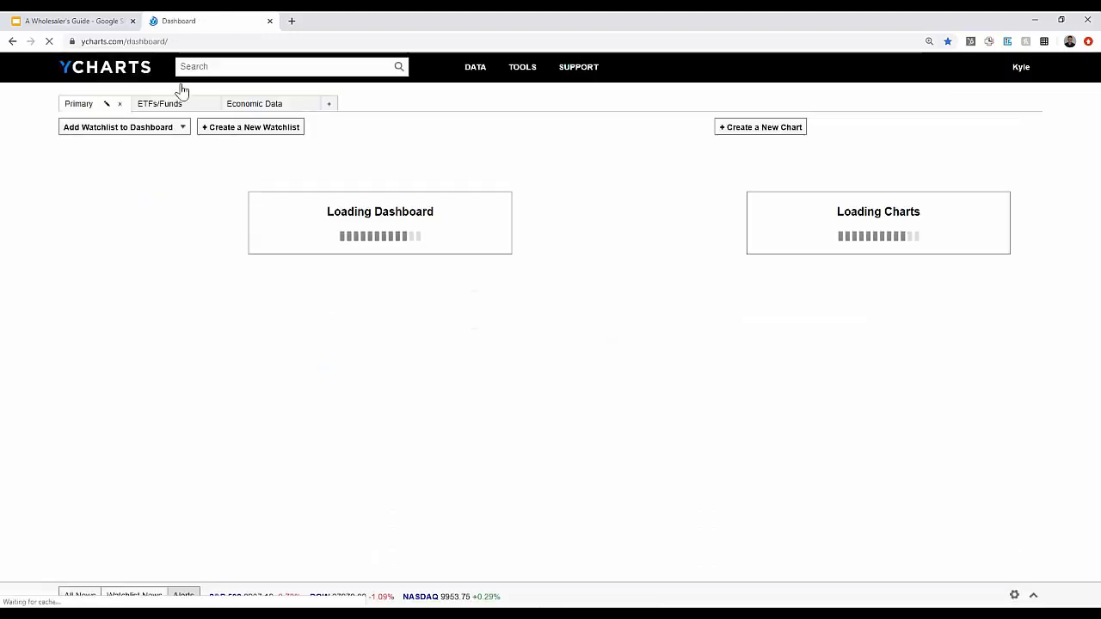
Create a new dashboard named "Portfolios" in YCharts
left_click(164, 107)
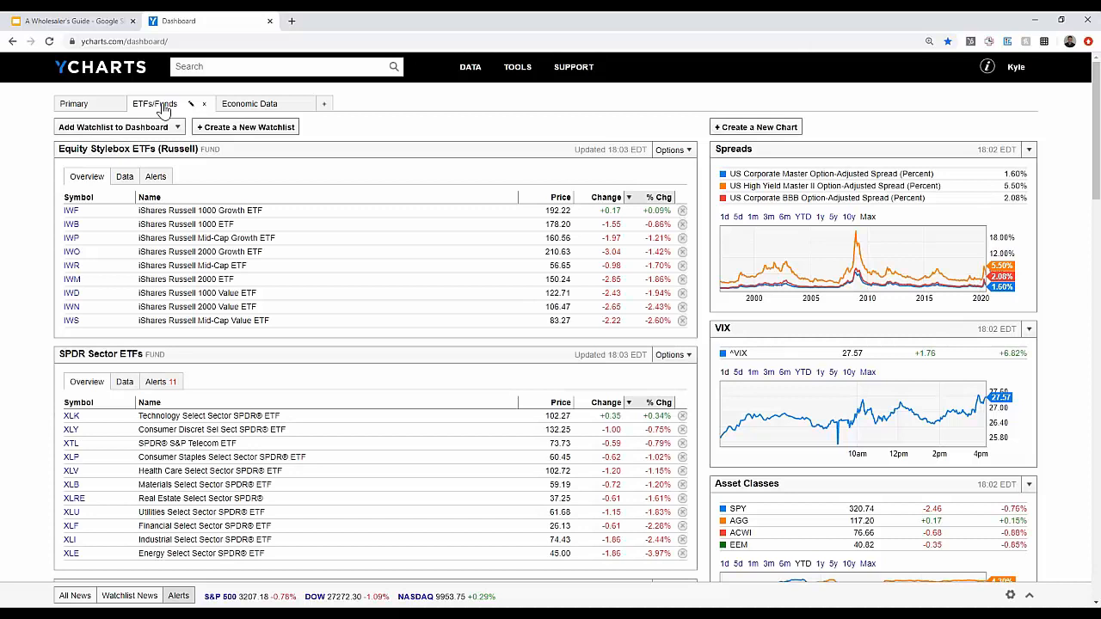
left_click(326, 106)
type("portfolios")
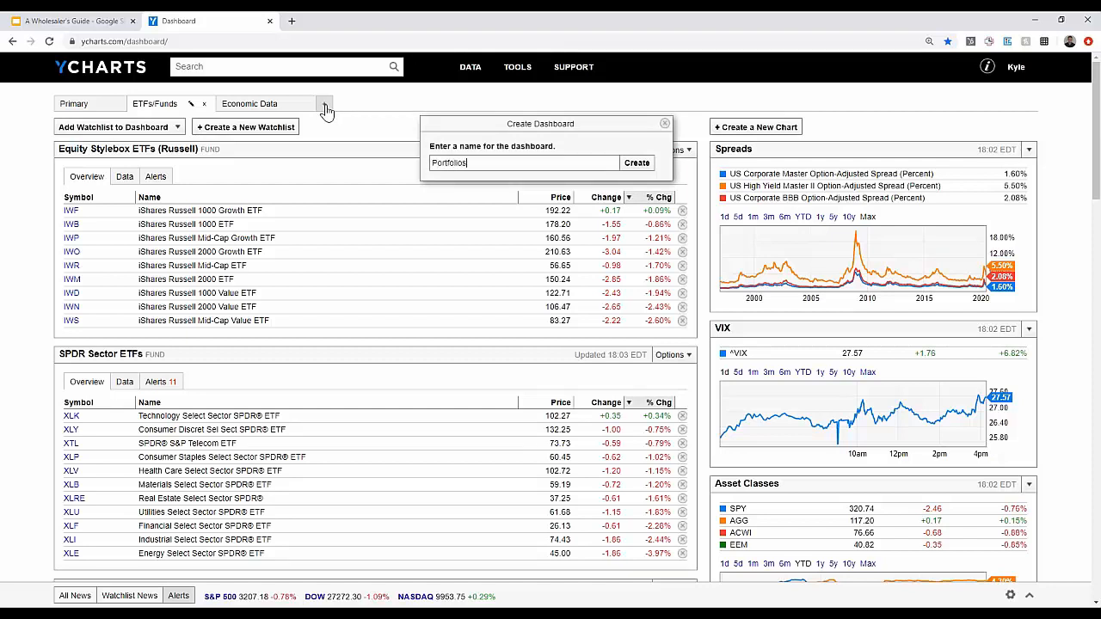
left_click(636, 163)
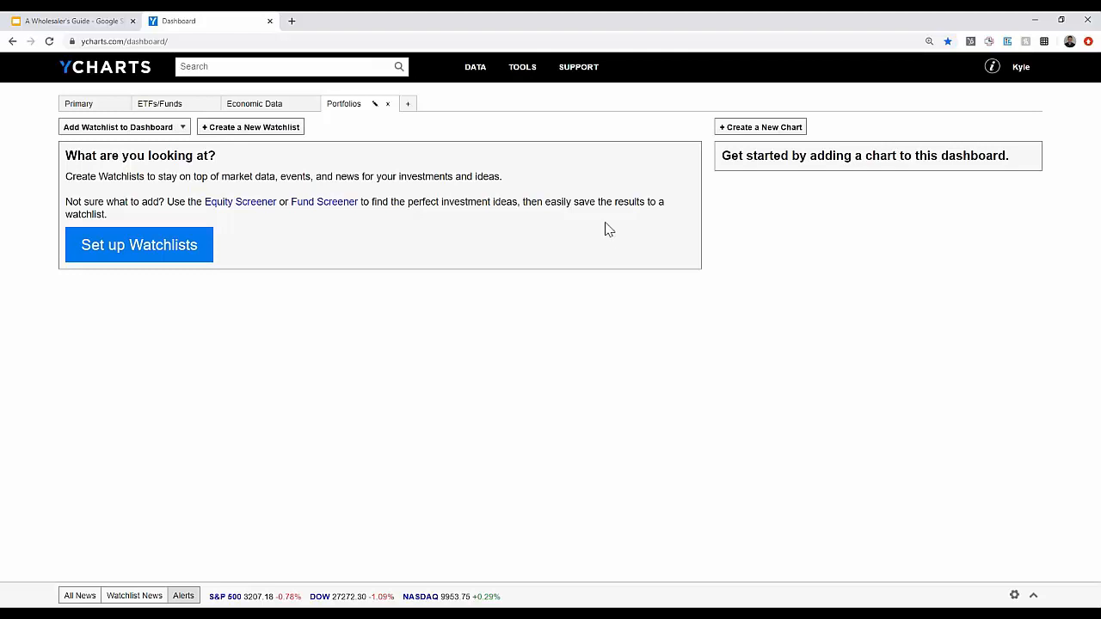
Start a new model portfolio watchlist on the Portfolios dashboard and name it "client portfolios"
left_click(270, 136)
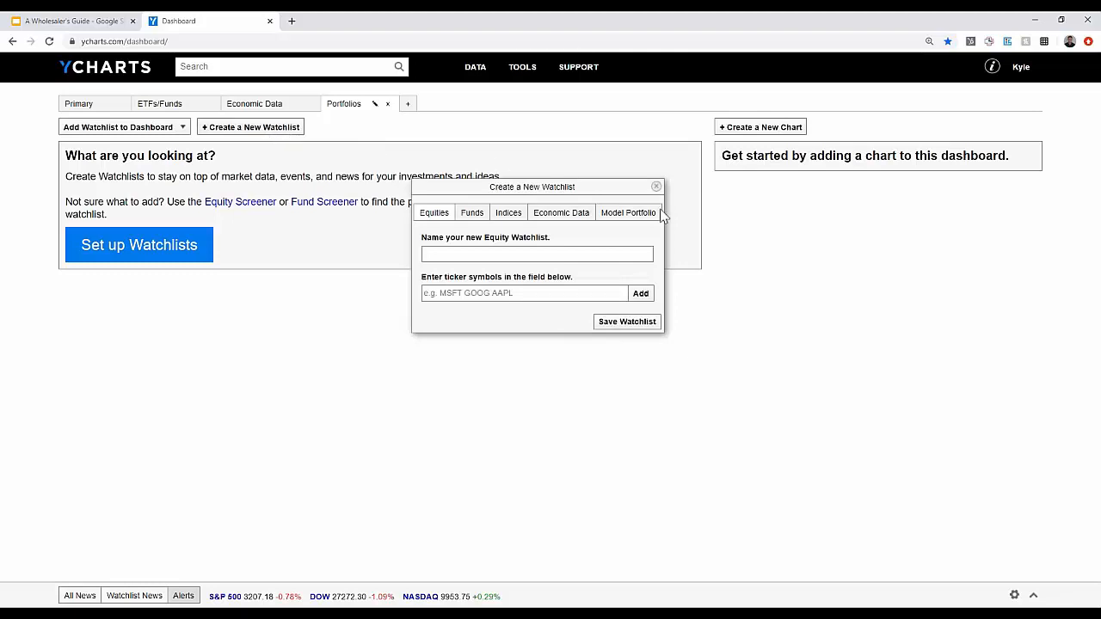
left_click(611, 221)
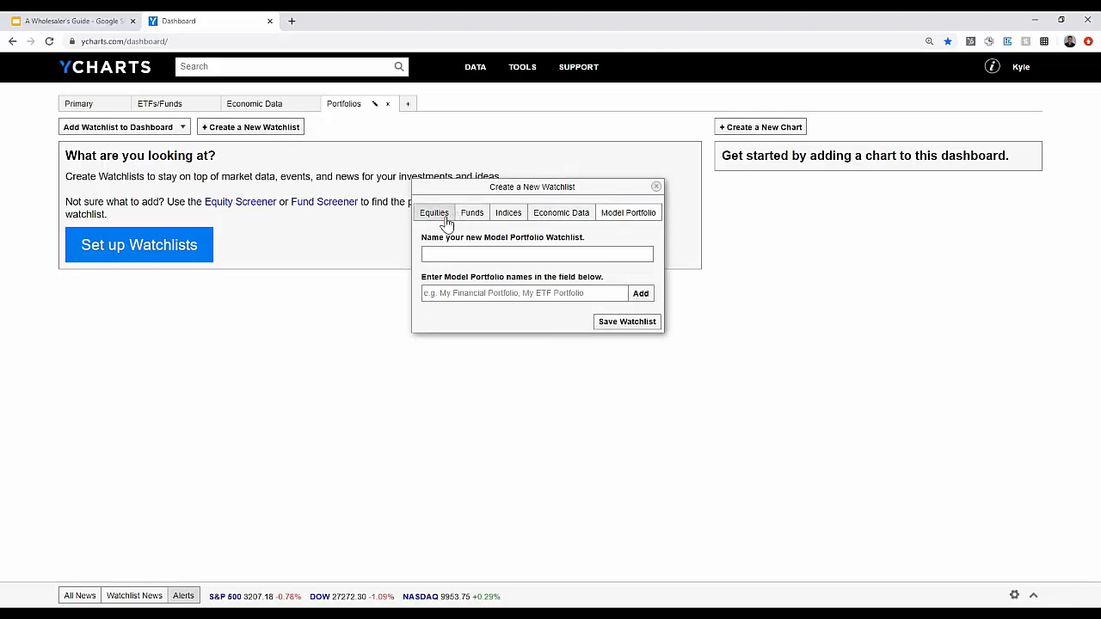
left_click(434, 255)
type("portfolios")
left_click(424, 253)
type("client")
Find the advisor's ABC Financial portfolio by name, add it to the watchlist and save the watchlist
left_click(464, 291)
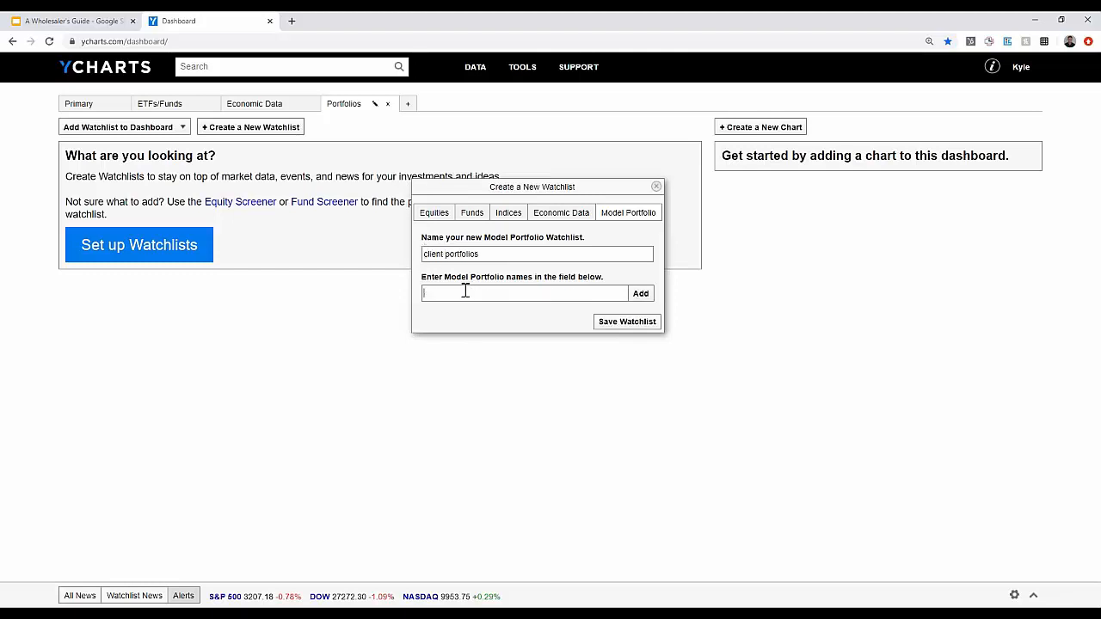
type("jane")
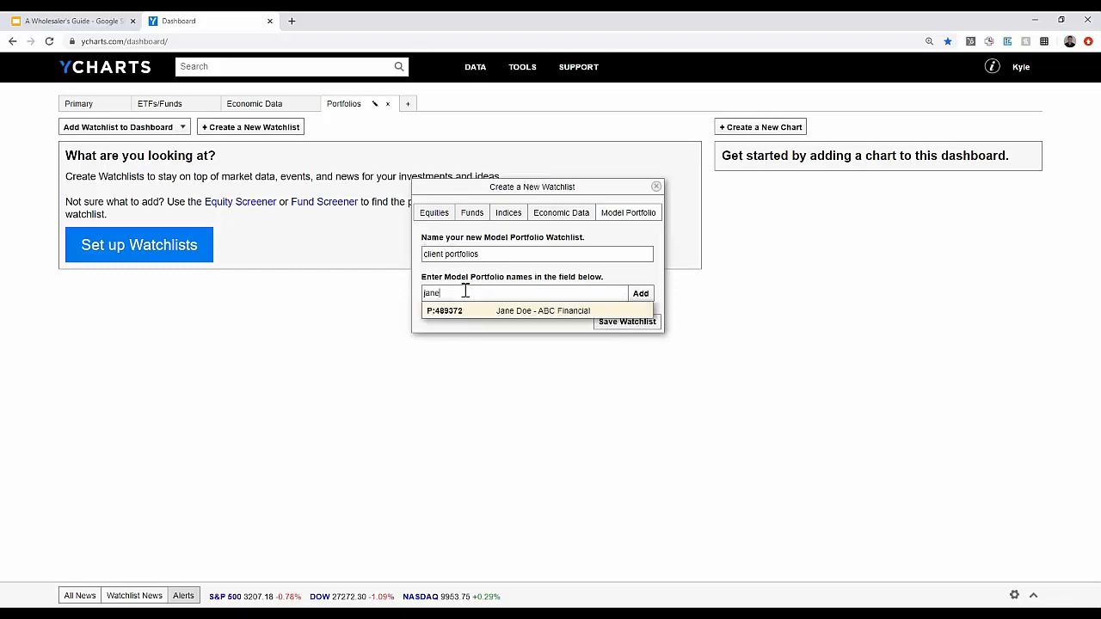
left_click(465, 312)
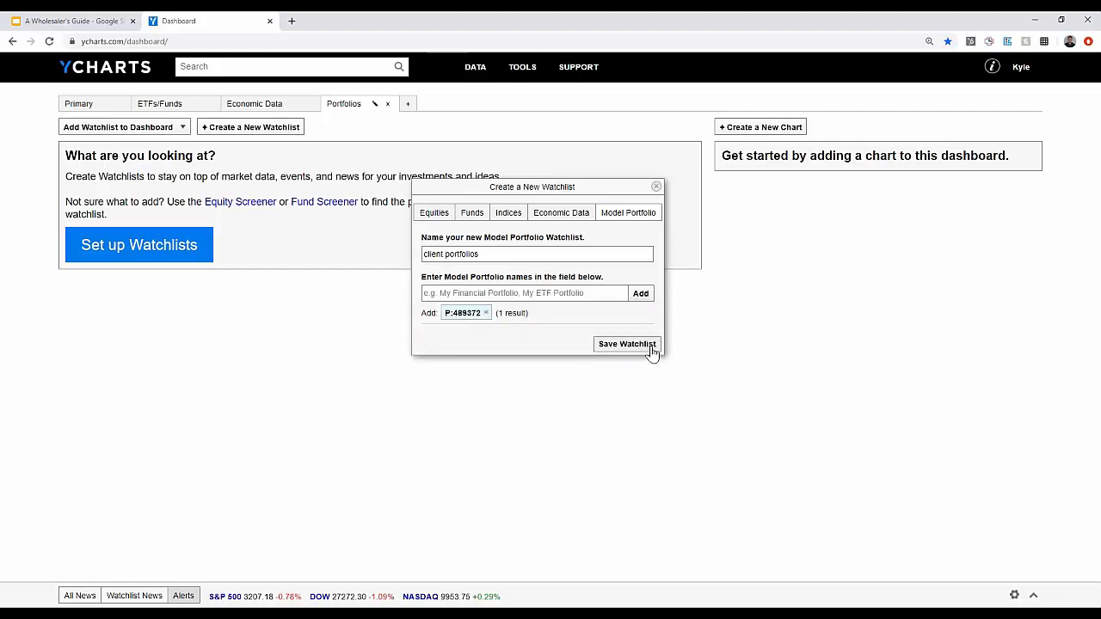
left_click(626, 344)
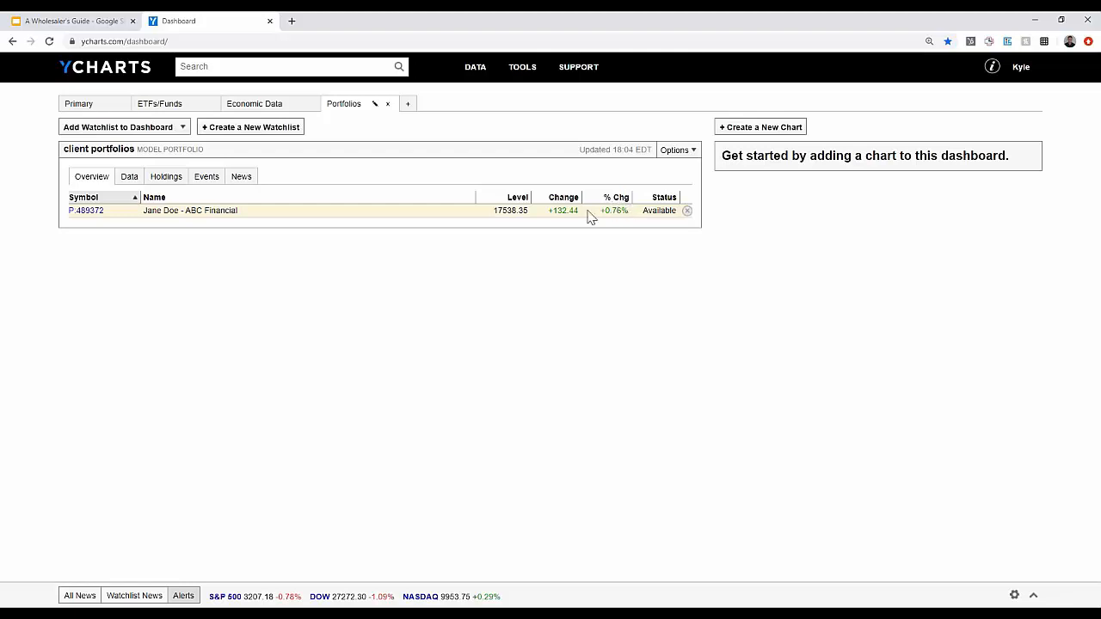
Review the client portfolios watchlist's performance and risk data, plus its holdings with their weightings and drift
left_click(127, 178)
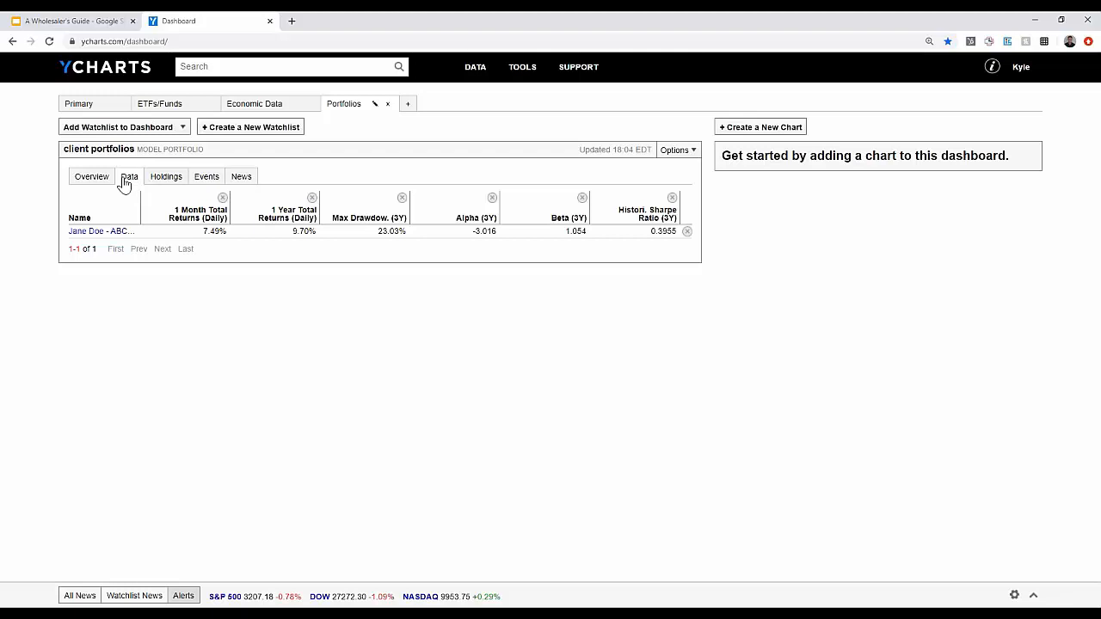
left_click(150, 182)
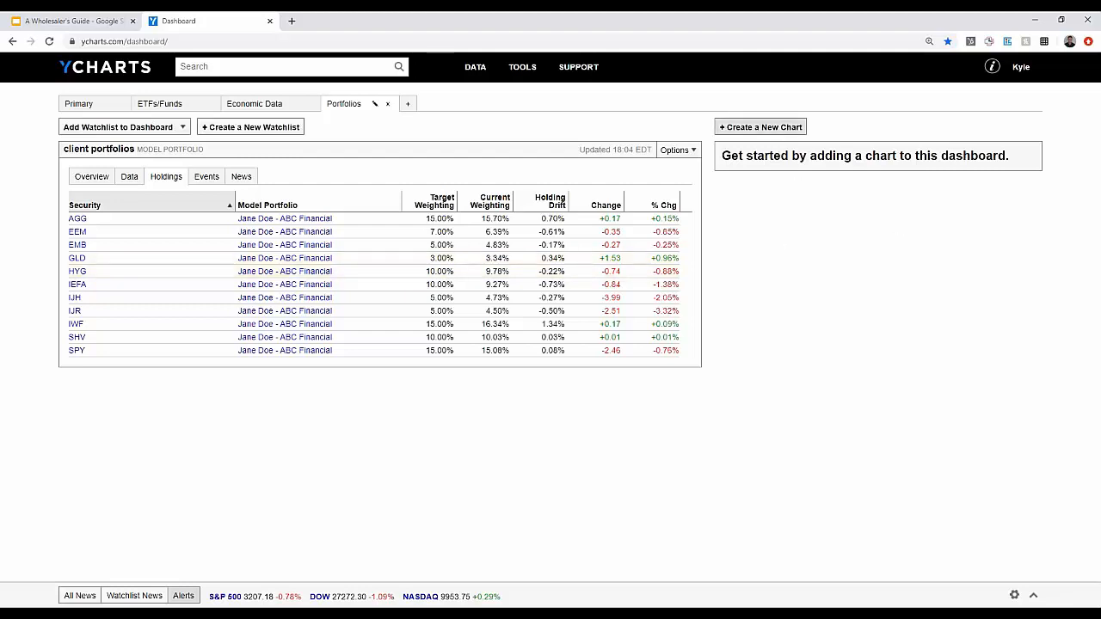
Start a new chart on the Portfolios dashboard and name it "Portfolios"
left_click(761, 128)
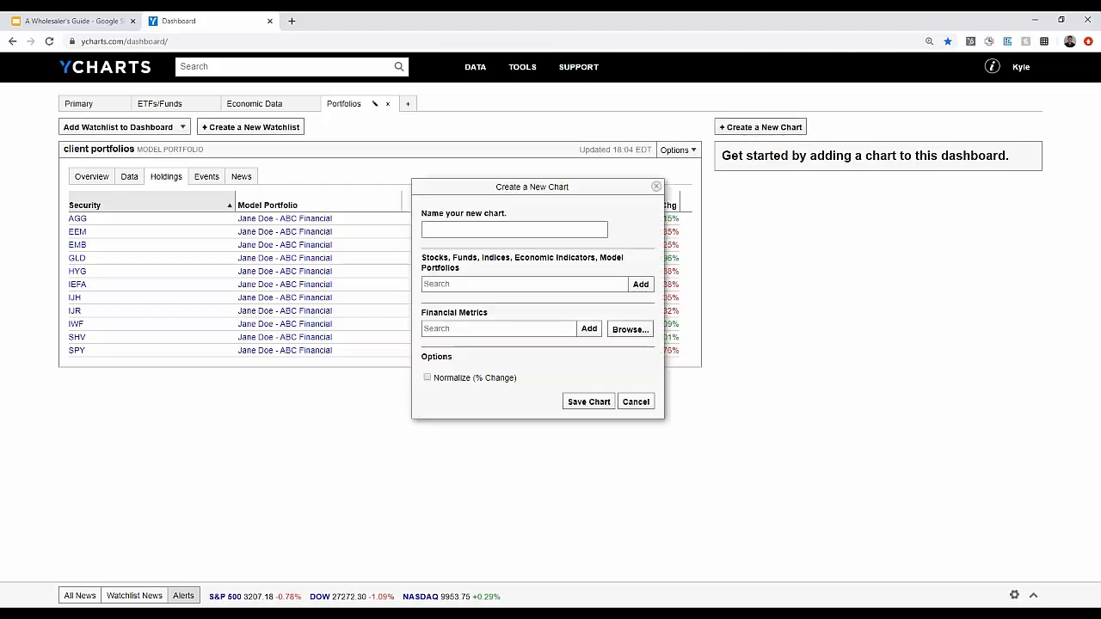
left_click(445, 229)
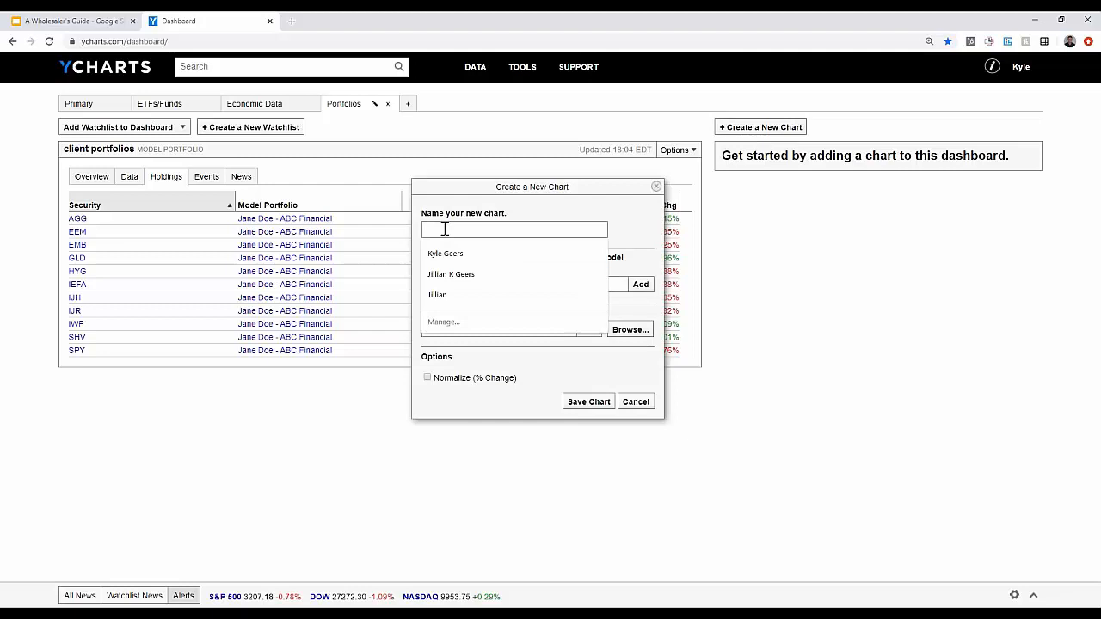
type("Portfolio ")
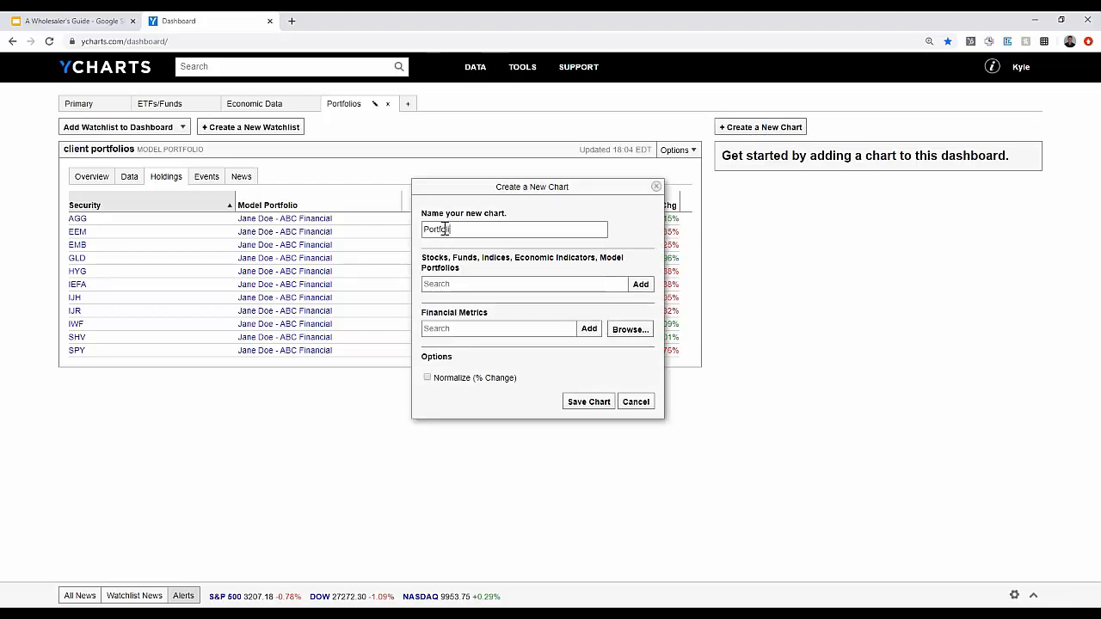
type("s")
Add the advisor's ABC Financial model portfolio, SPY, AGG and the 60/40 Benchmark portfolio to the chart
left_click(470, 284)
type("jane")
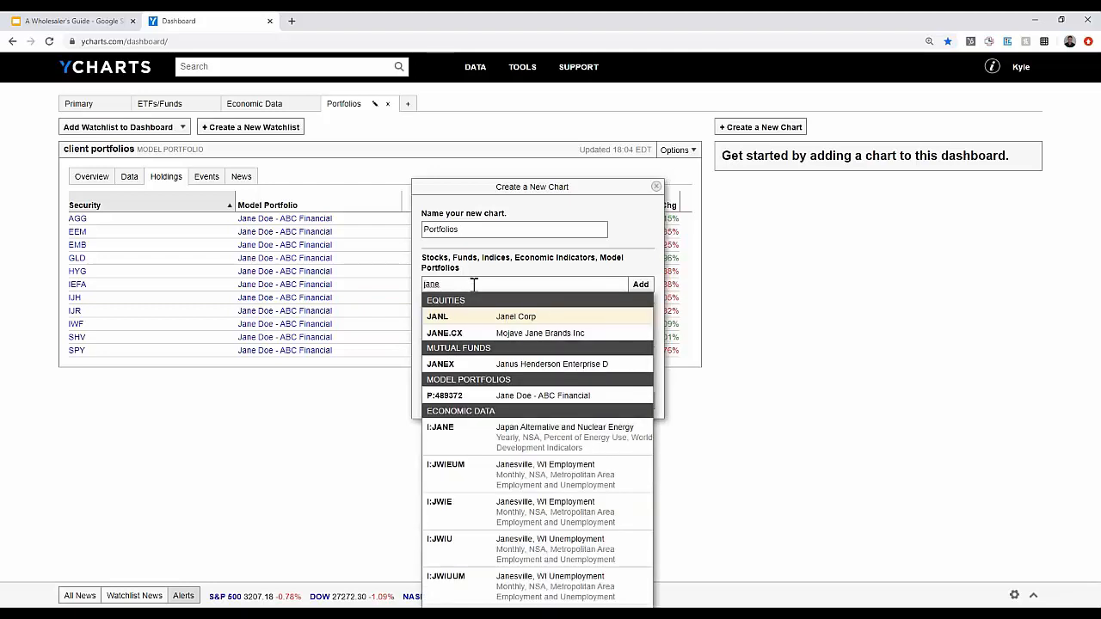
left_click(487, 396)
left_click(439, 285)
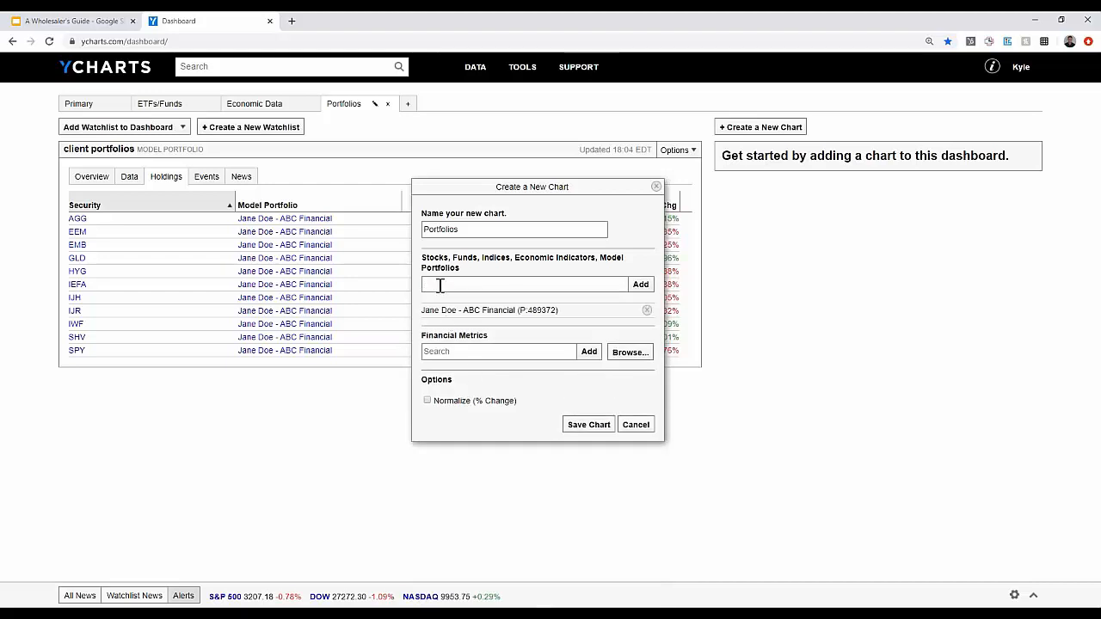
type("spy")
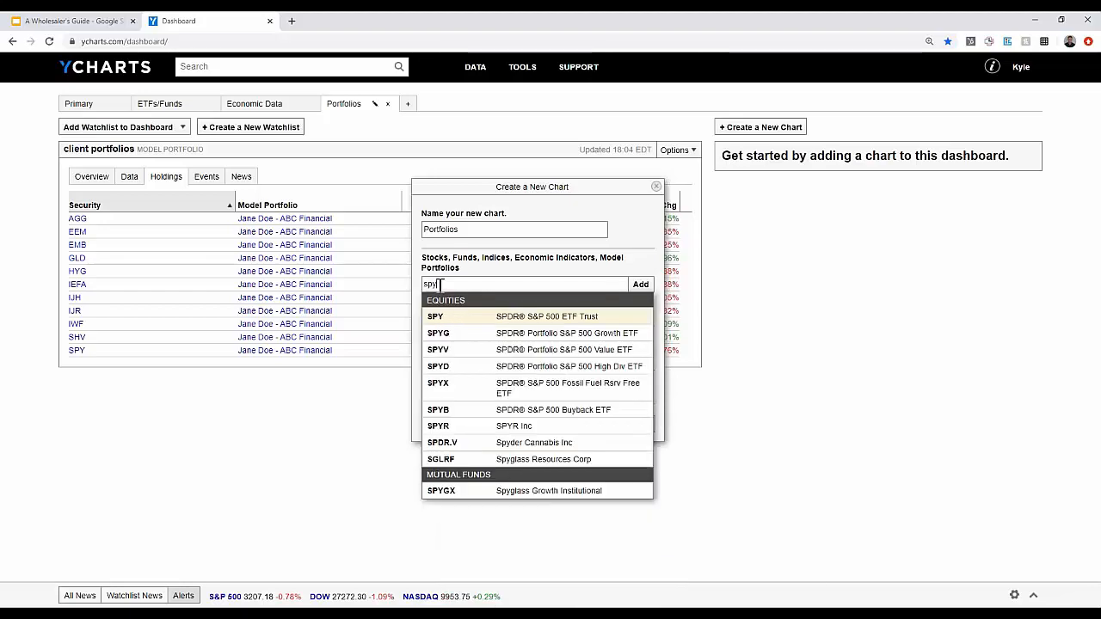
key("Return")
type("agg")
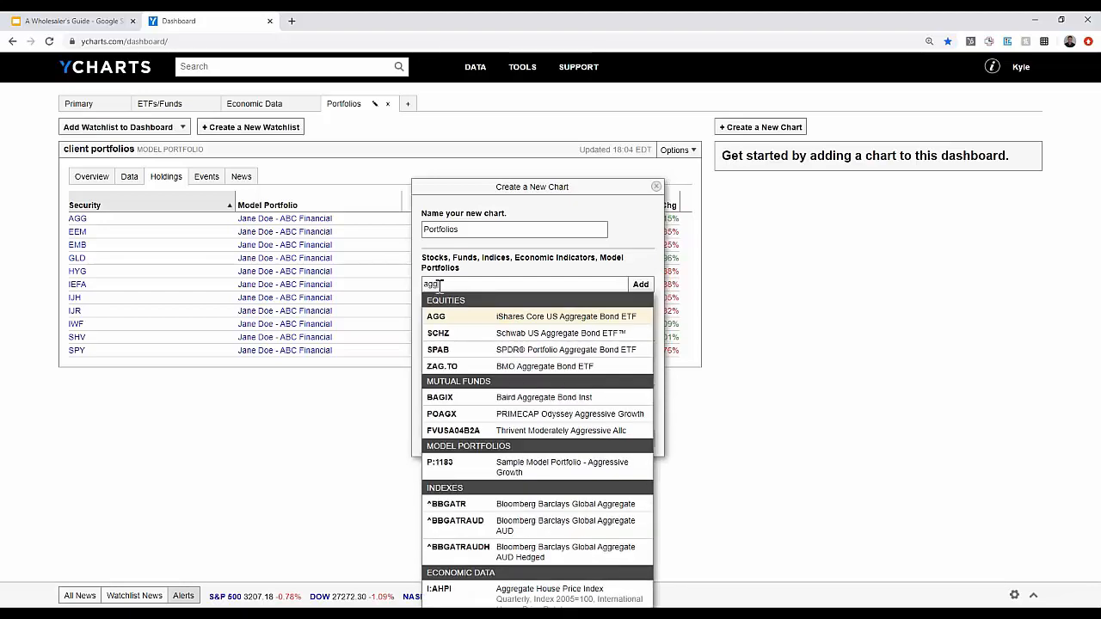
key("Return")
left_click(439, 287)
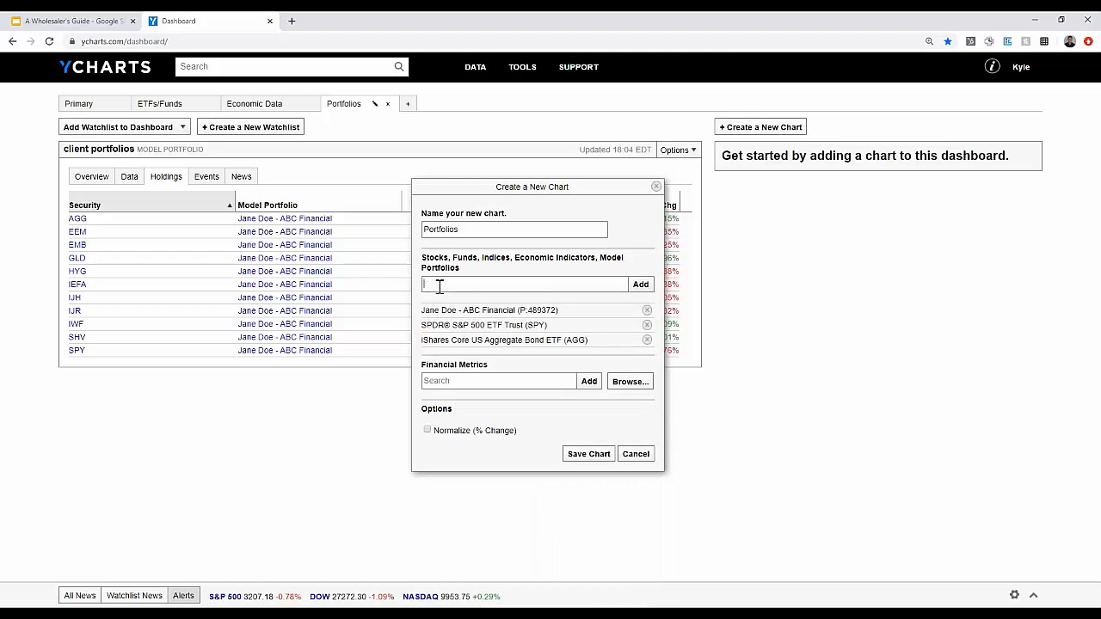
type("60")
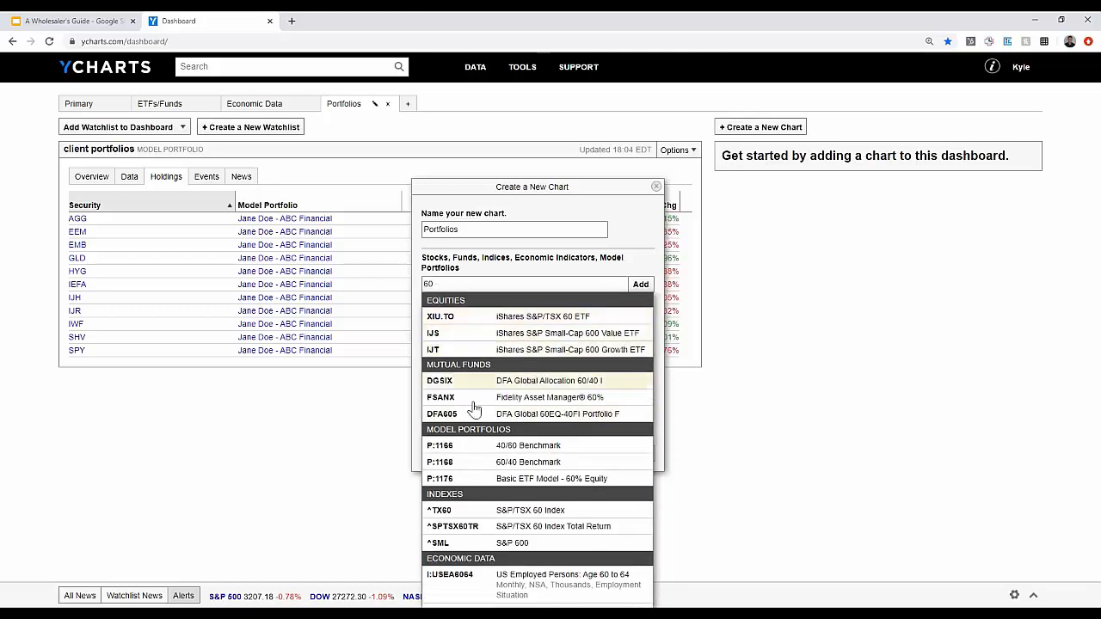
left_click(503, 465)
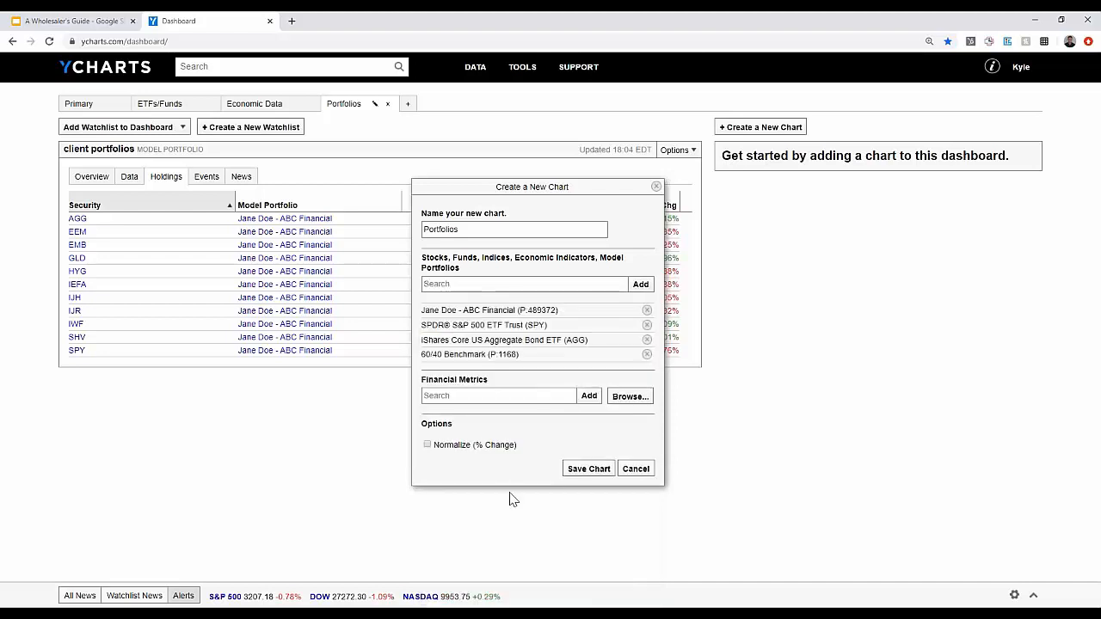
Add Total Return Level as the chart's financial metric
left_click(448, 399)
type("tot")
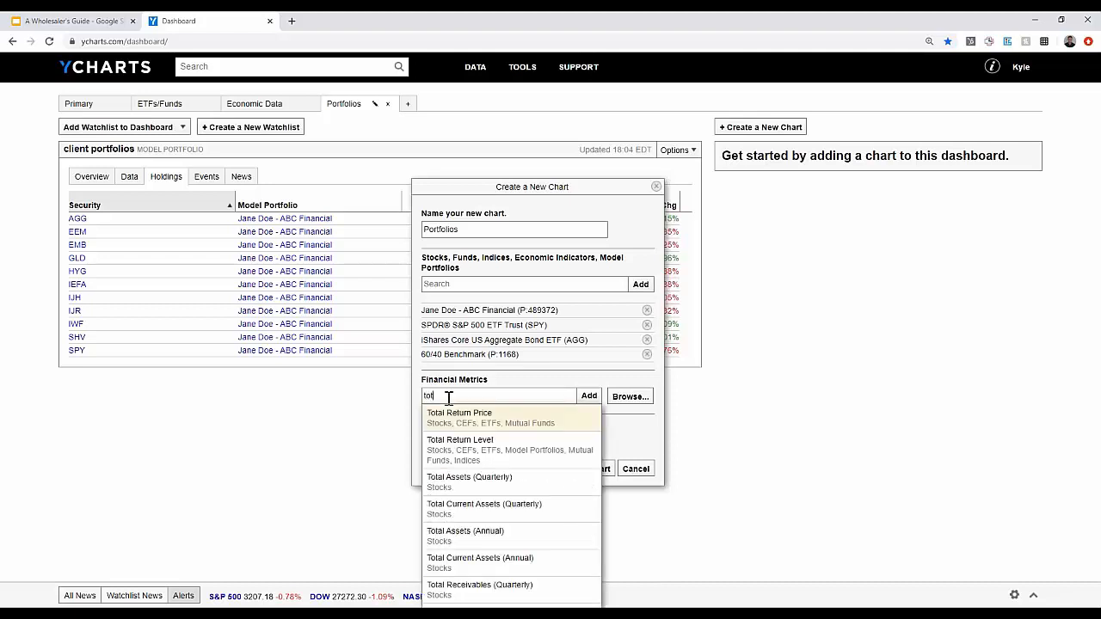
key("Down")
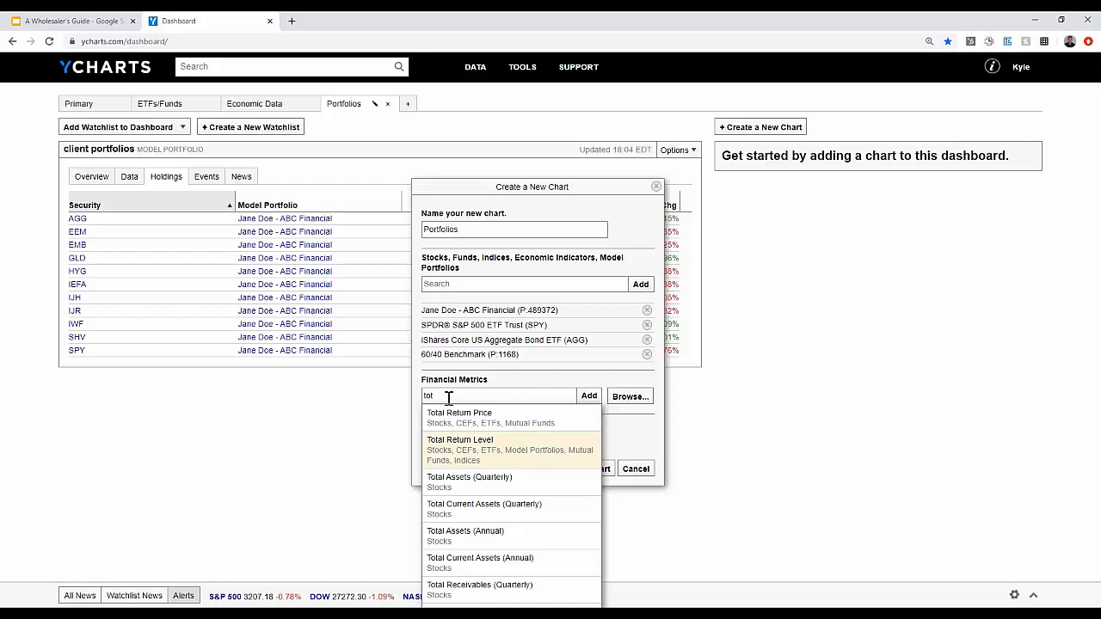
key("Return")
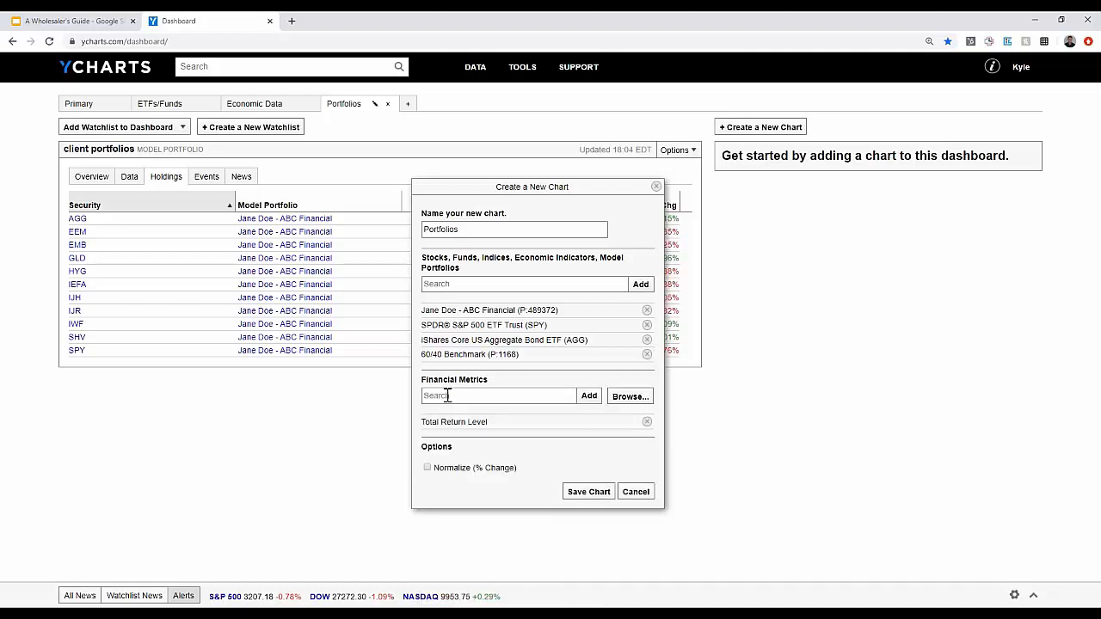
Save the chart with values normalized to % change and set its period to YTD
left_click(428, 468)
left_click(581, 493)
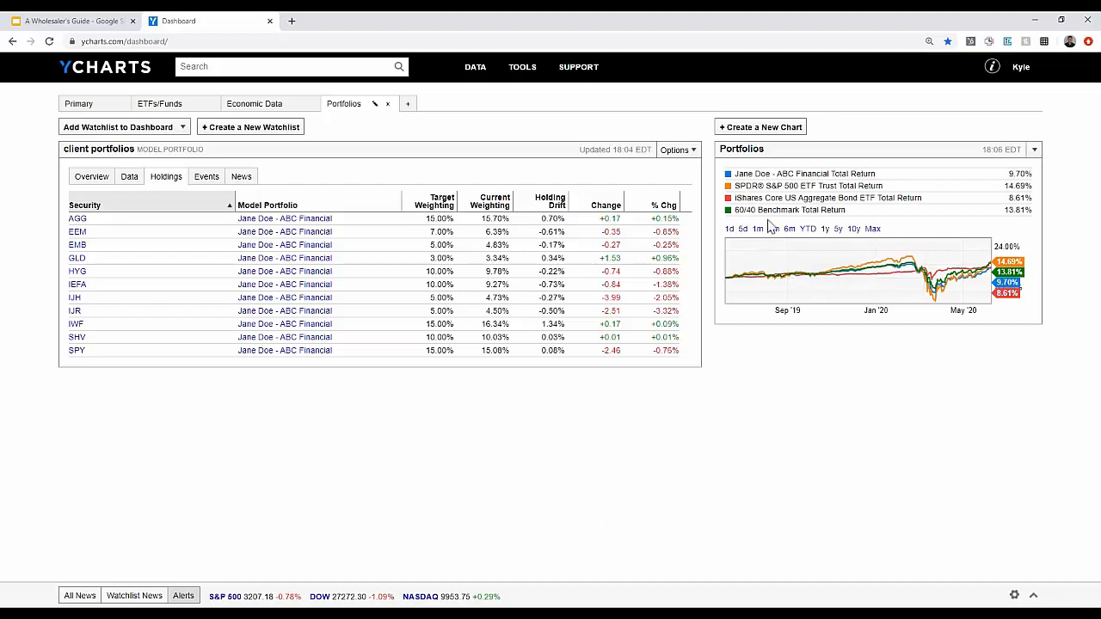
left_click(809, 230)
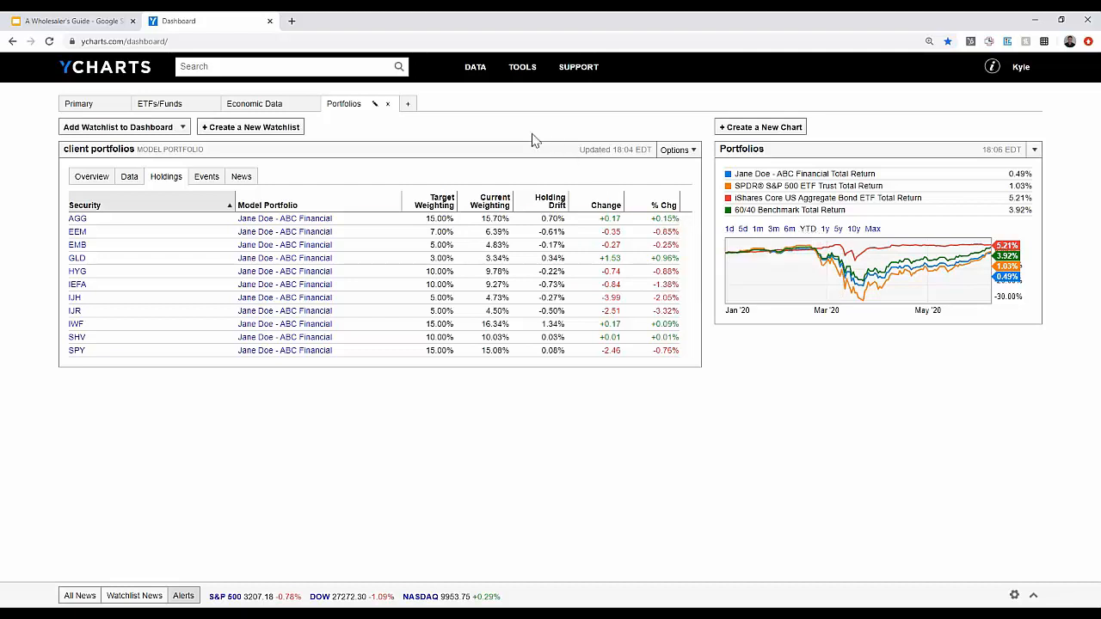
Start a new comp table and add the fund holdings of the advisor's ABC Financial portfolio from My Model Portfolios
mouse_move(524, 74)
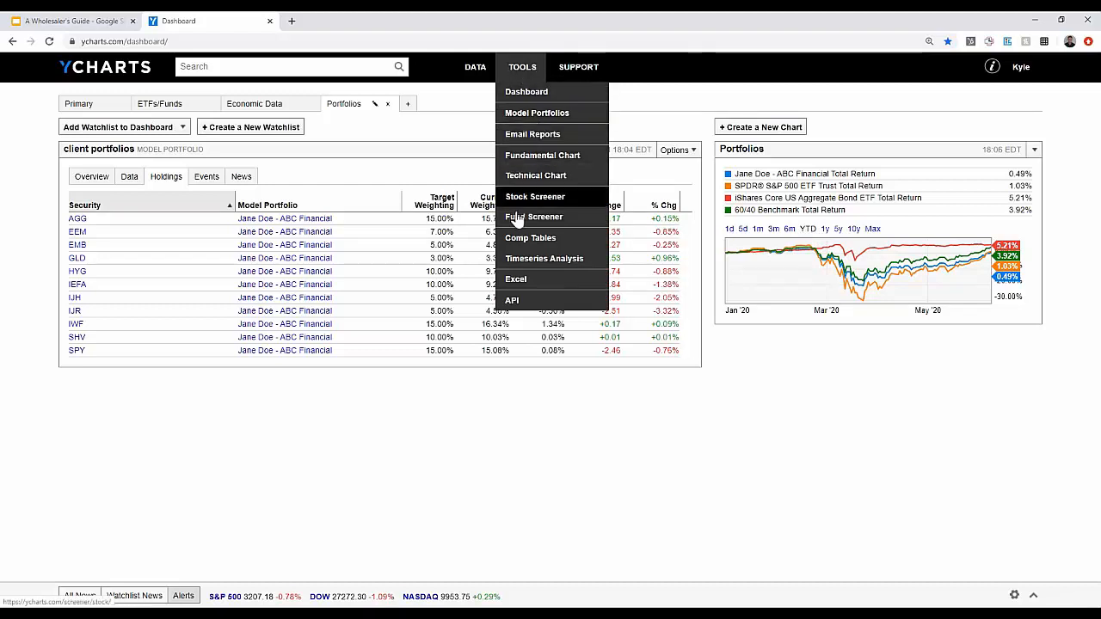
left_click(510, 243)
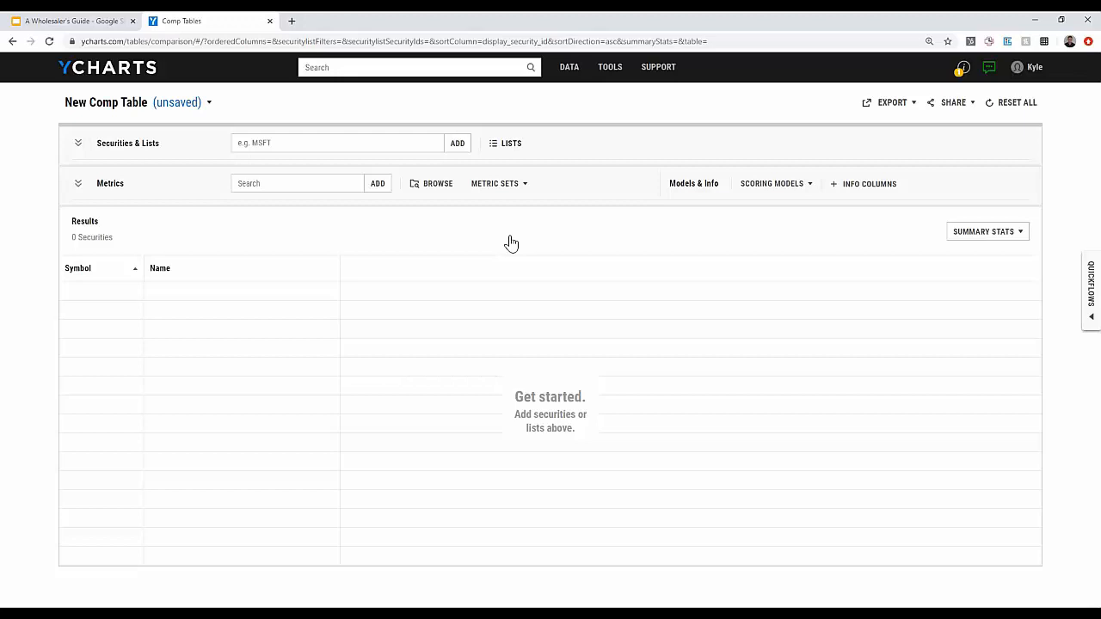
left_click(508, 151)
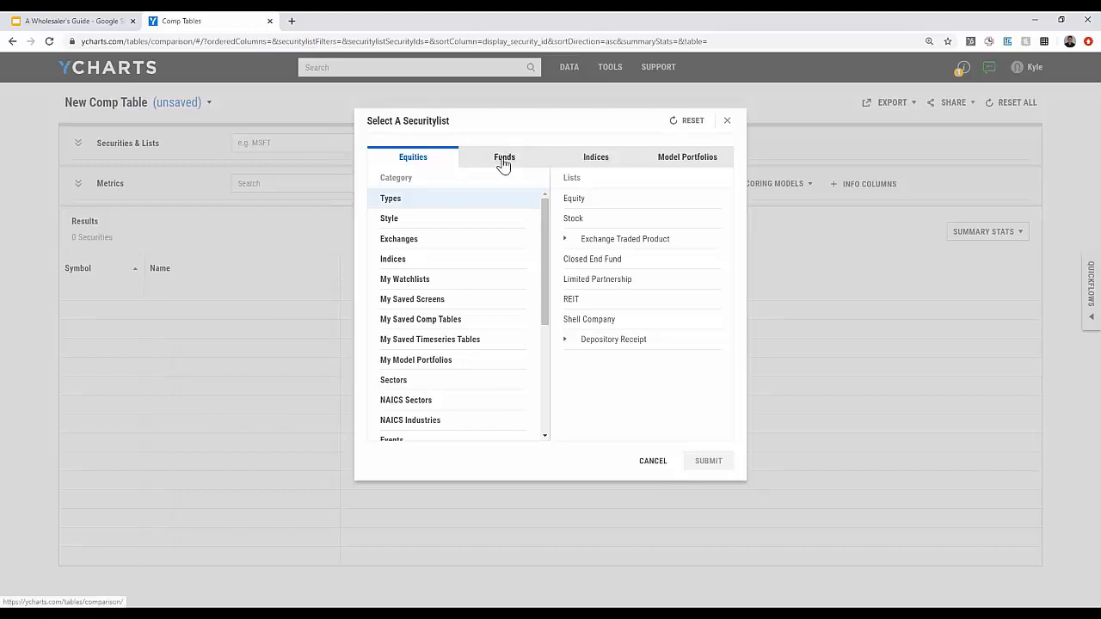
left_click(503, 164)
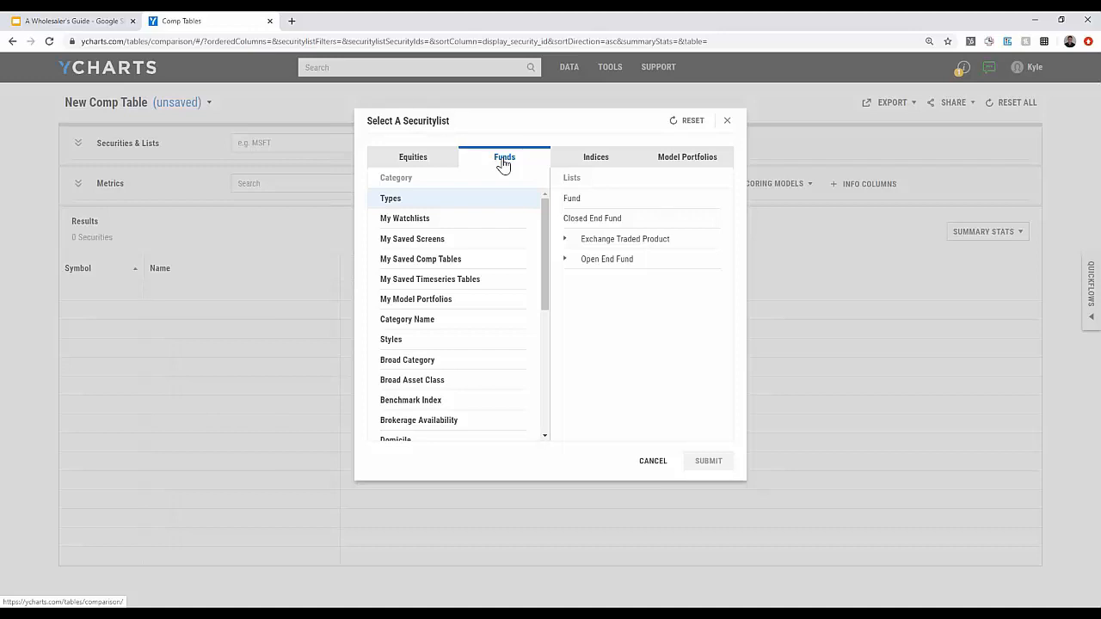
left_click(408, 306)
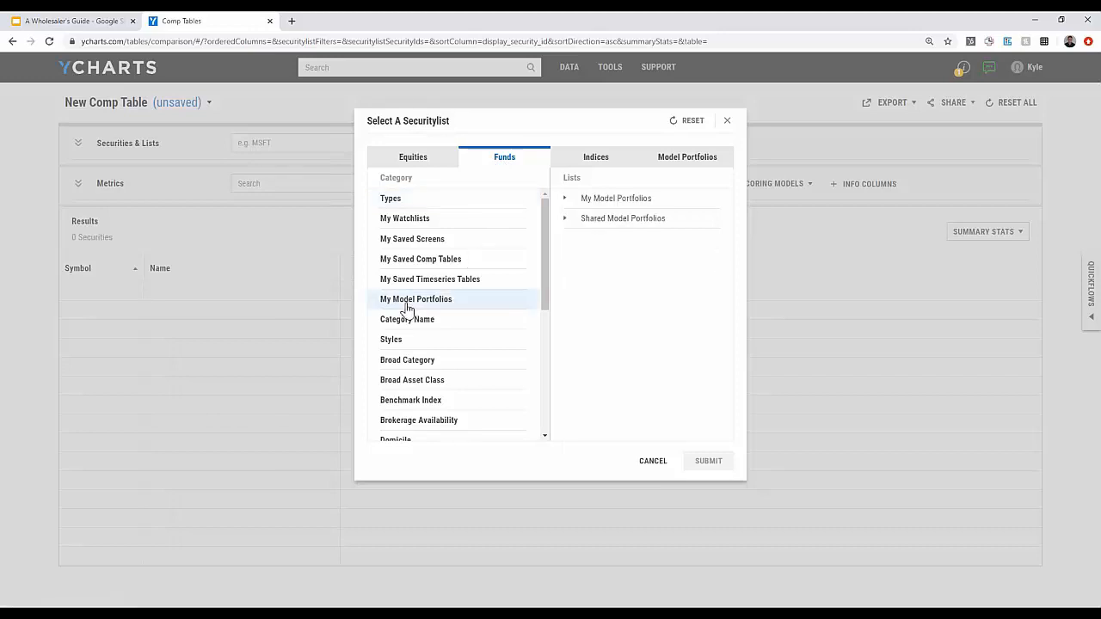
left_click(616, 199)
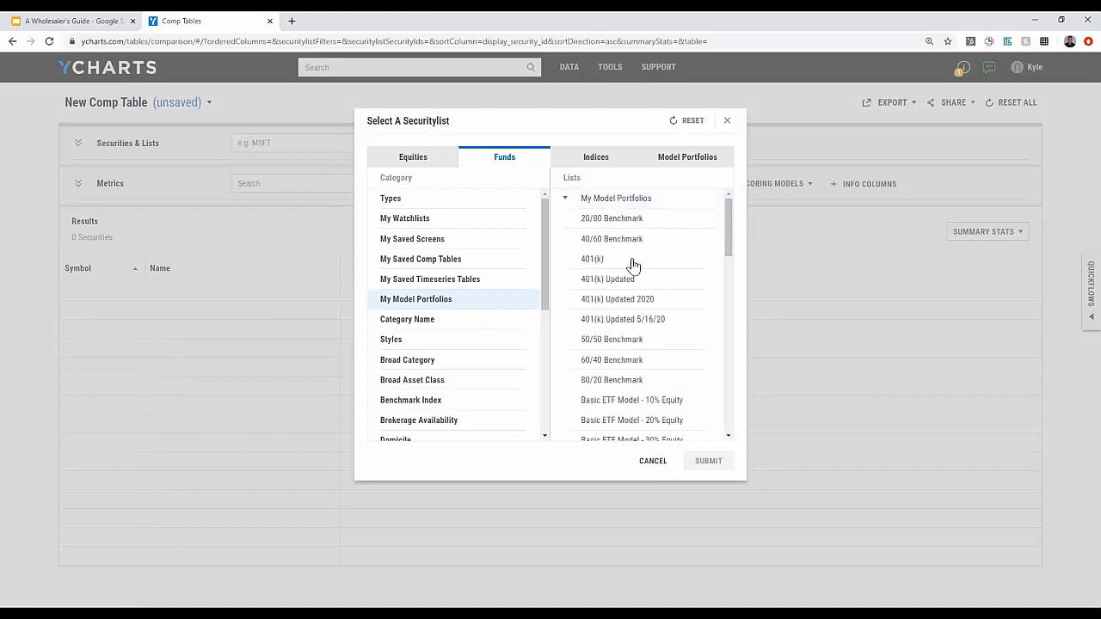
scroll(626, 263, "down", 3)
scroll(623, 275, "down", 5)
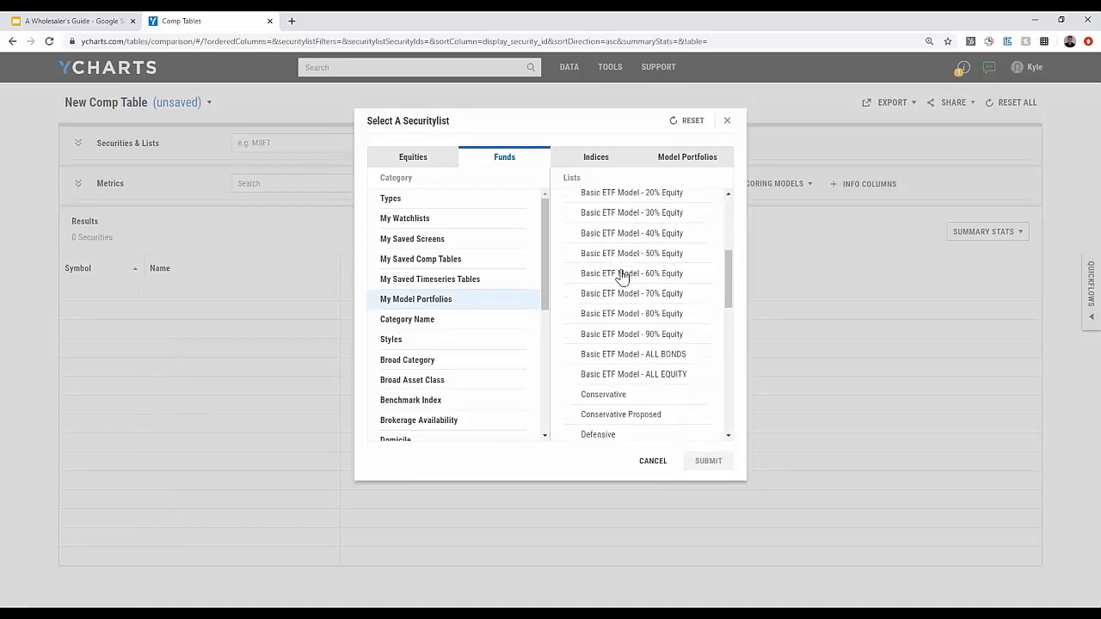
scroll(623, 275, "down", 2)
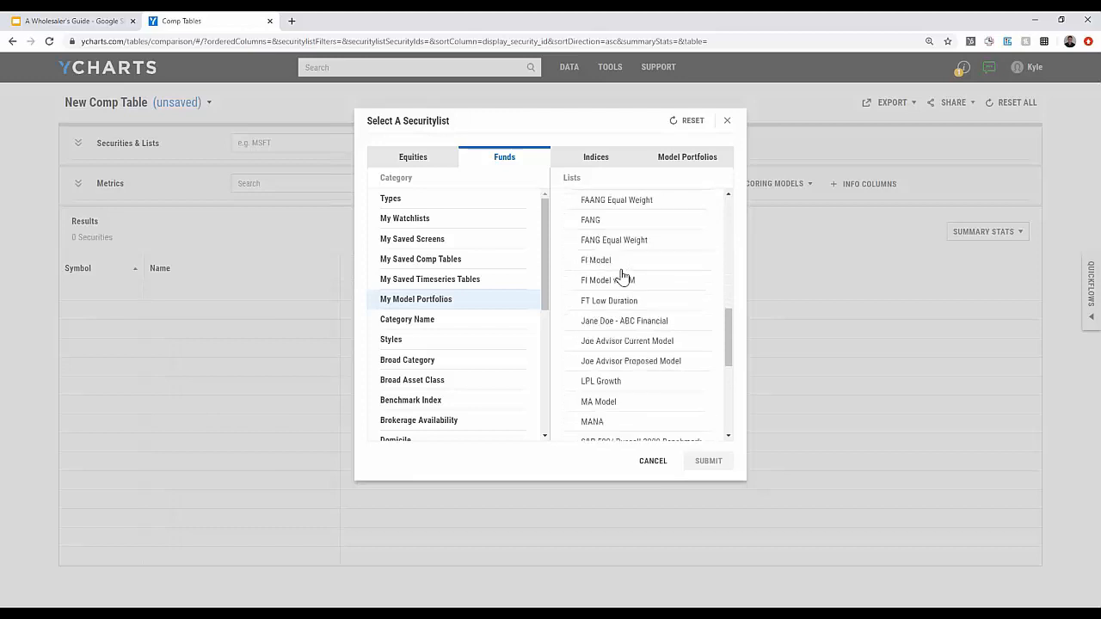
left_click(600, 290)
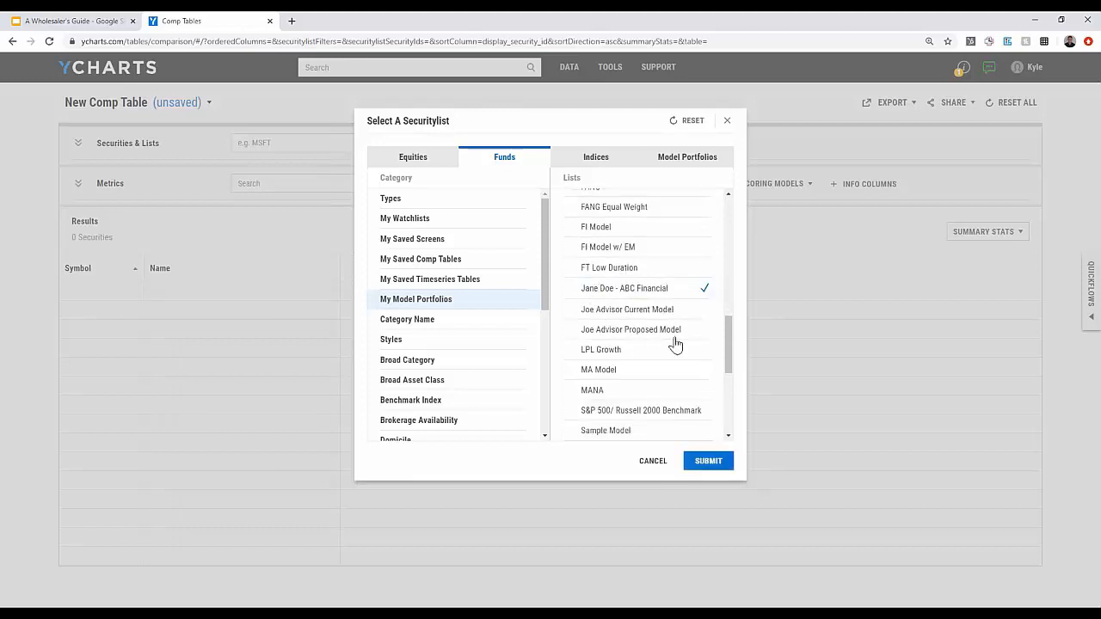
left_click(711, 469)
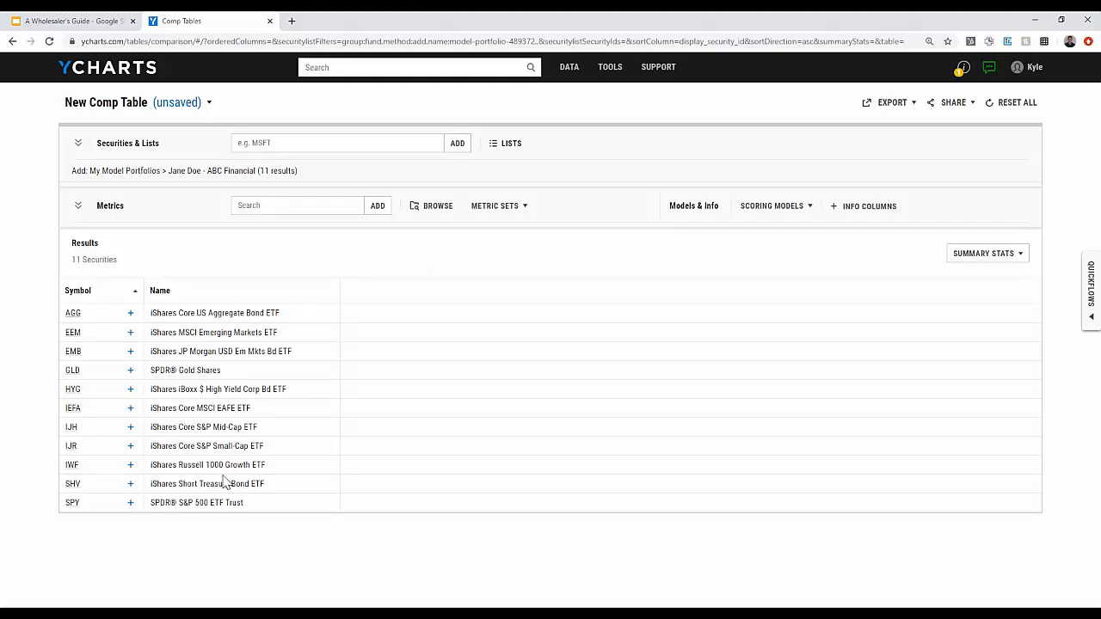
Add the Year to Date Total Returns (Daily) and Max Drawdown (1Y) metrics to the comp table
left_click(268, 207)
type("ytd")
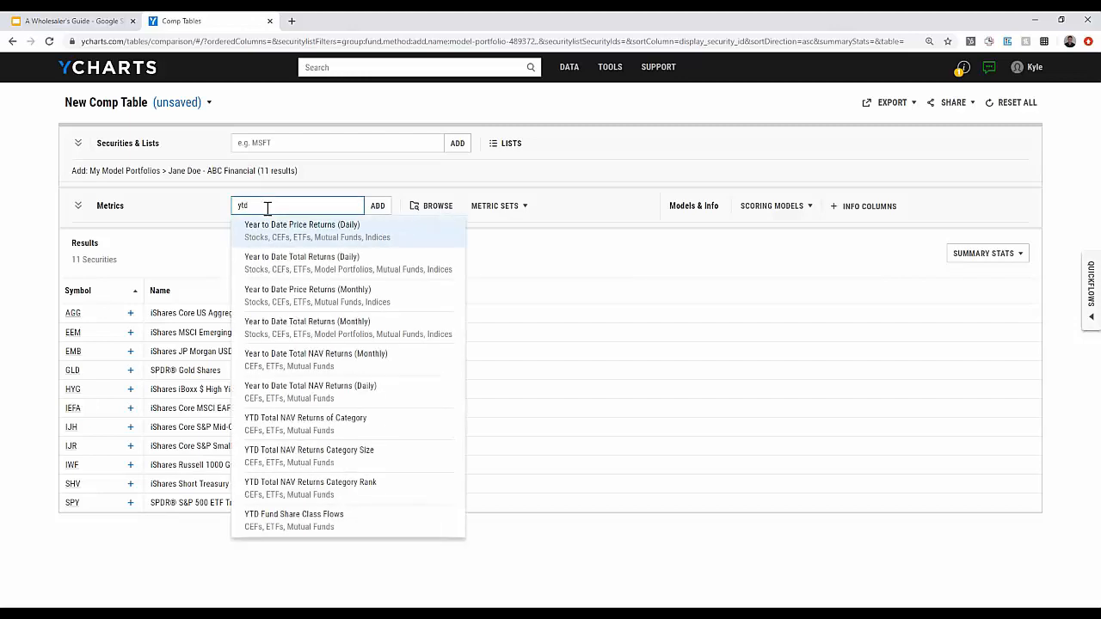
key("Down")
key("Return")
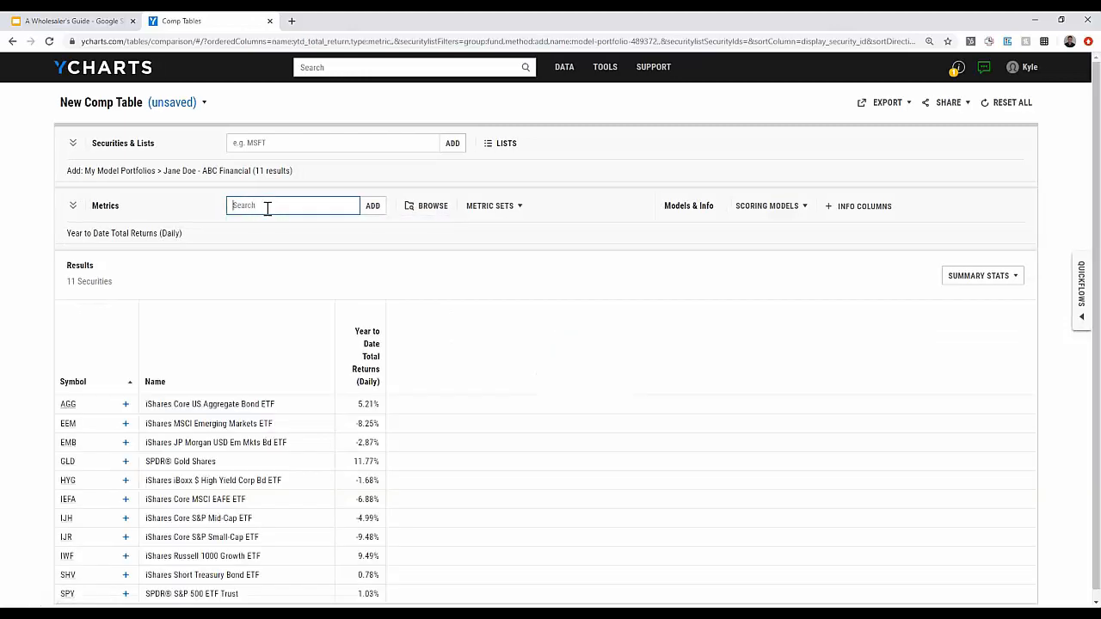
type("draw")
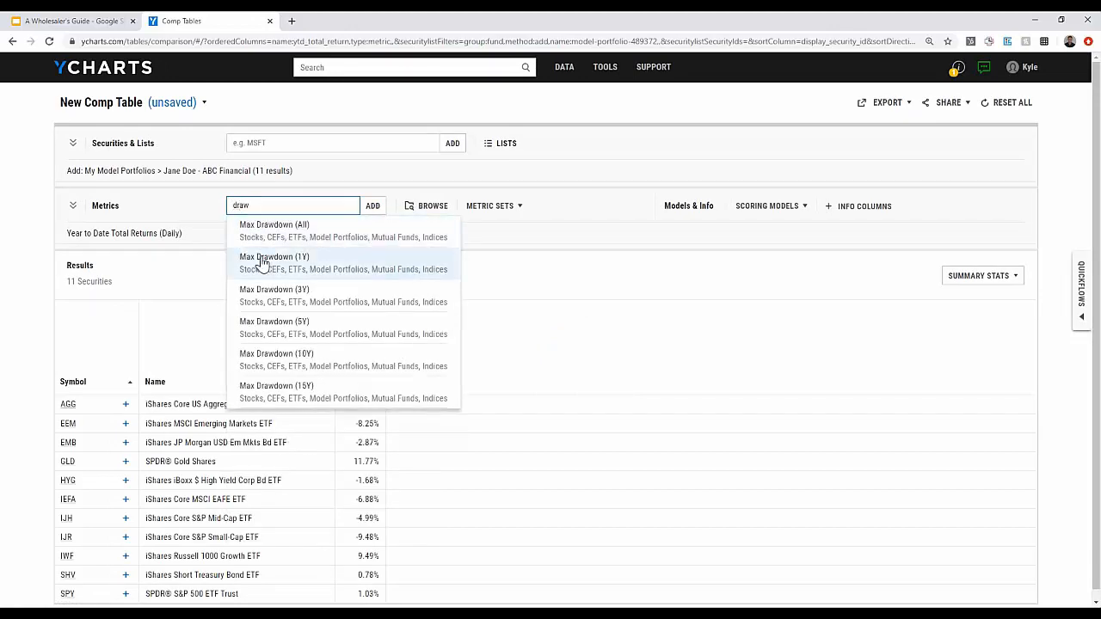
left_click(263, 263)
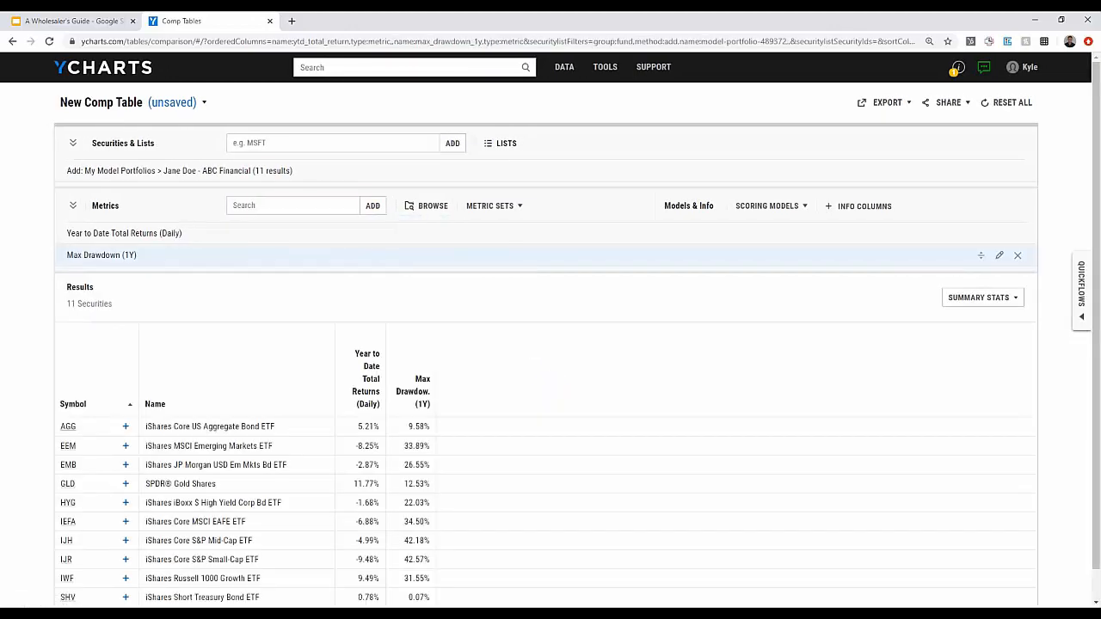
Rank the holdings from highest to lowest by year-to-date total return, and again by one-year max drawdown
left_click(355, 368)
left_click(355, 369)
scroll(365, 366, "down", 1)
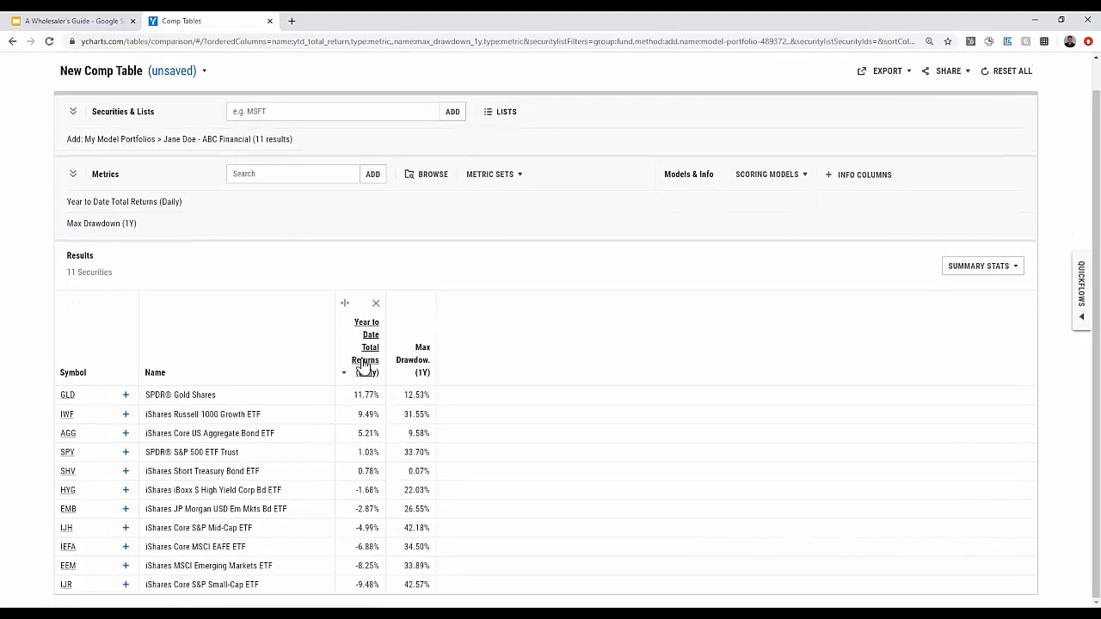
left_click(424, 370)
left_click(423, 376)
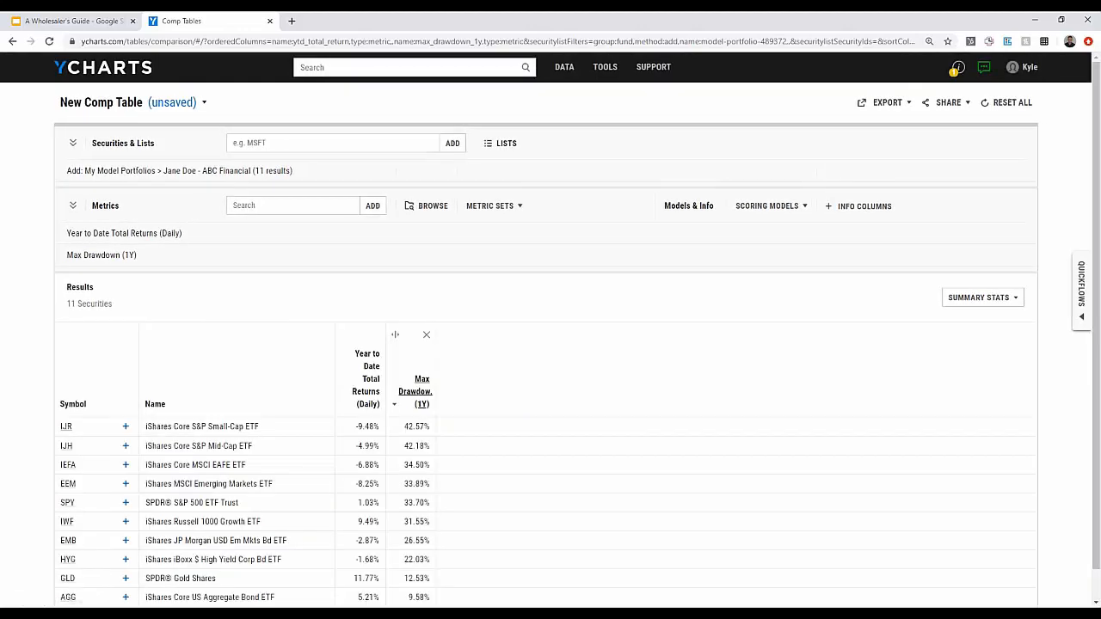
Load the saved Rank In Category metric set into the comp table and collapse the metrics list
left_click(482, 208)
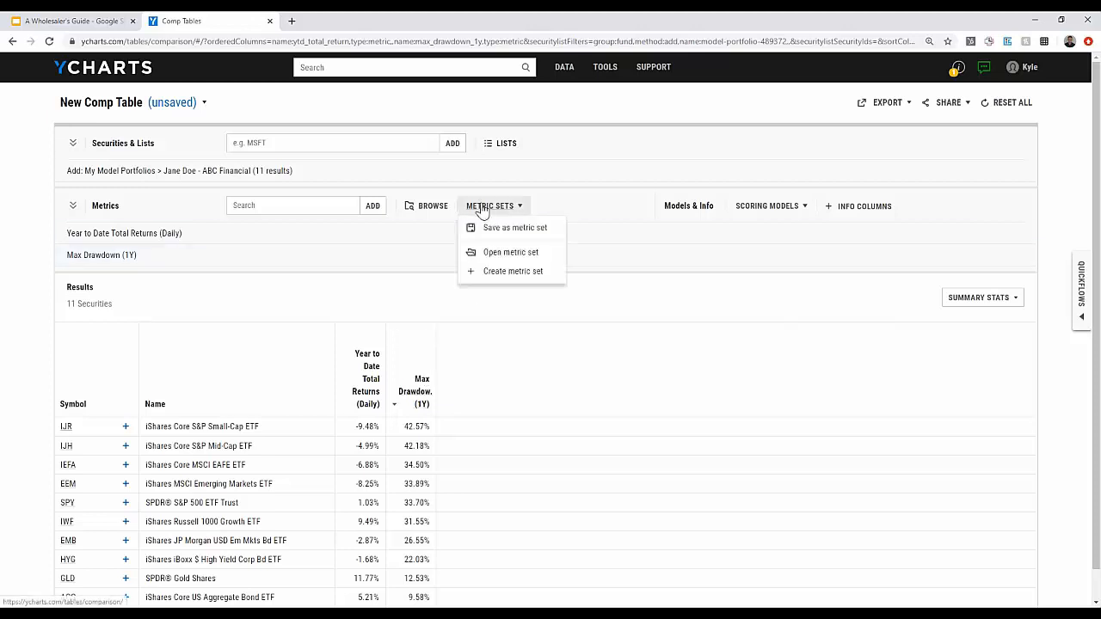
left_click(488, 254)
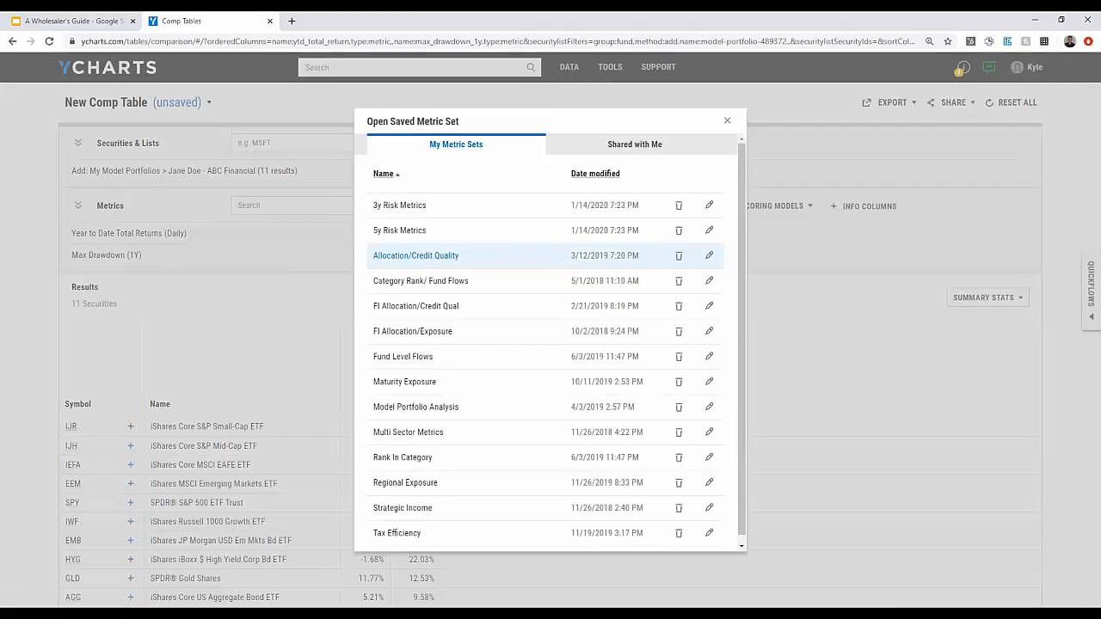
left_click(389, 460)
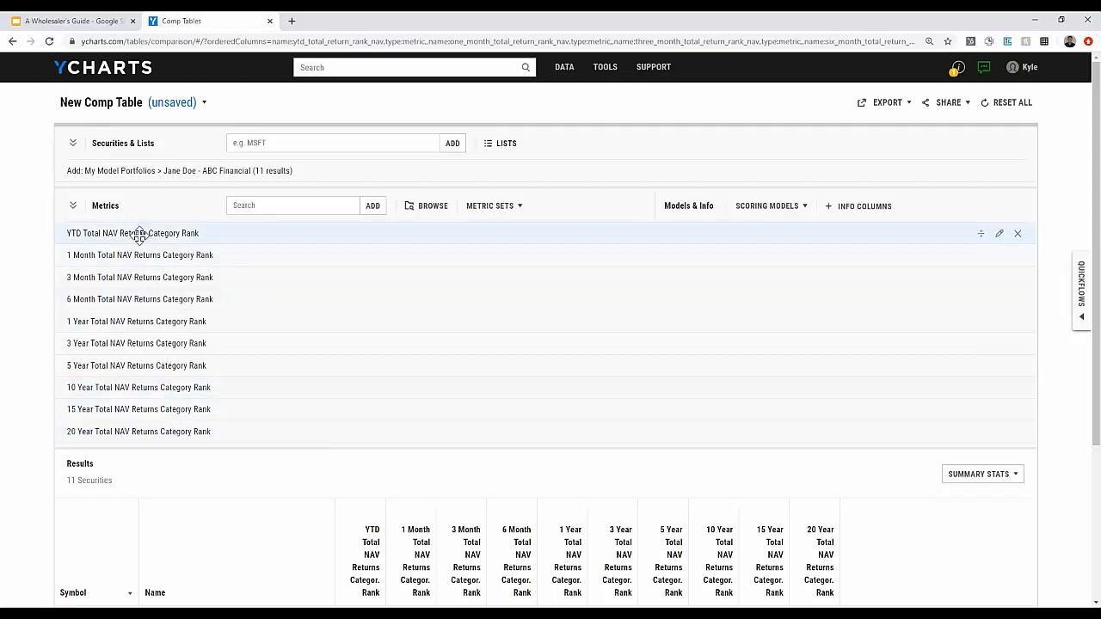
left_click(73, 207)
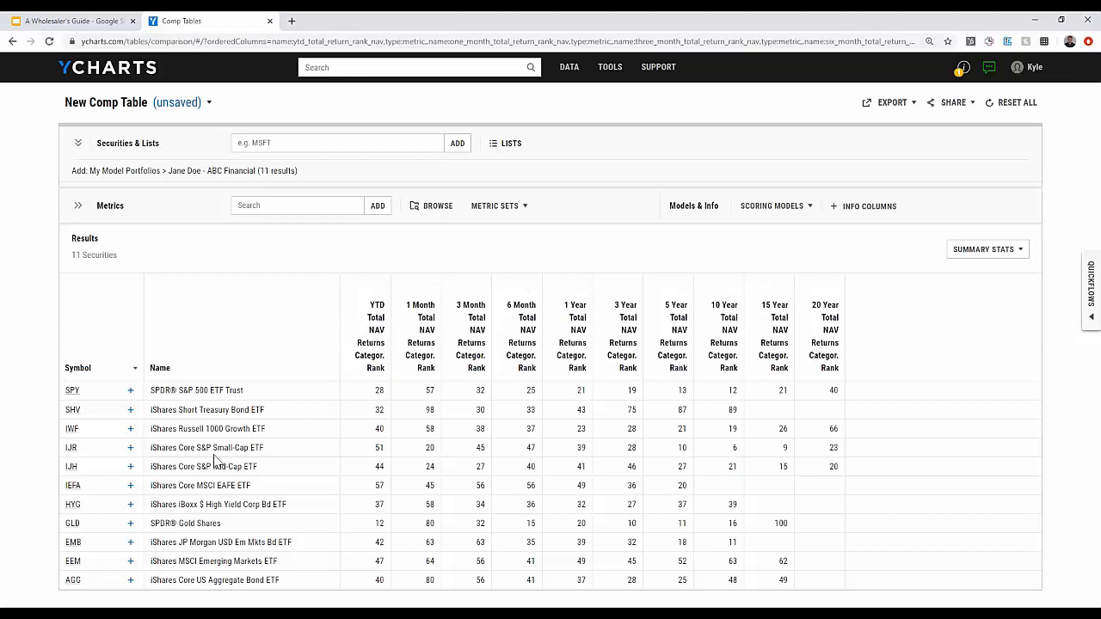
Add the Category Name field from Fund Info as a column and place it directly after the Name column
mouse_move(723, 344)
left_click(865, 207)
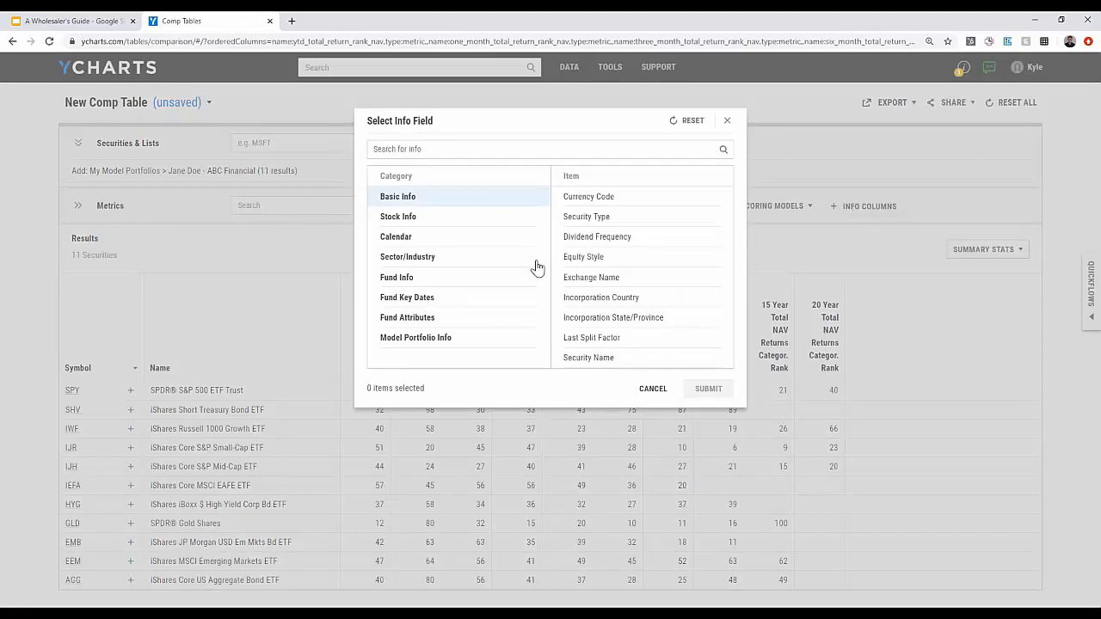
left_click(393, 282)
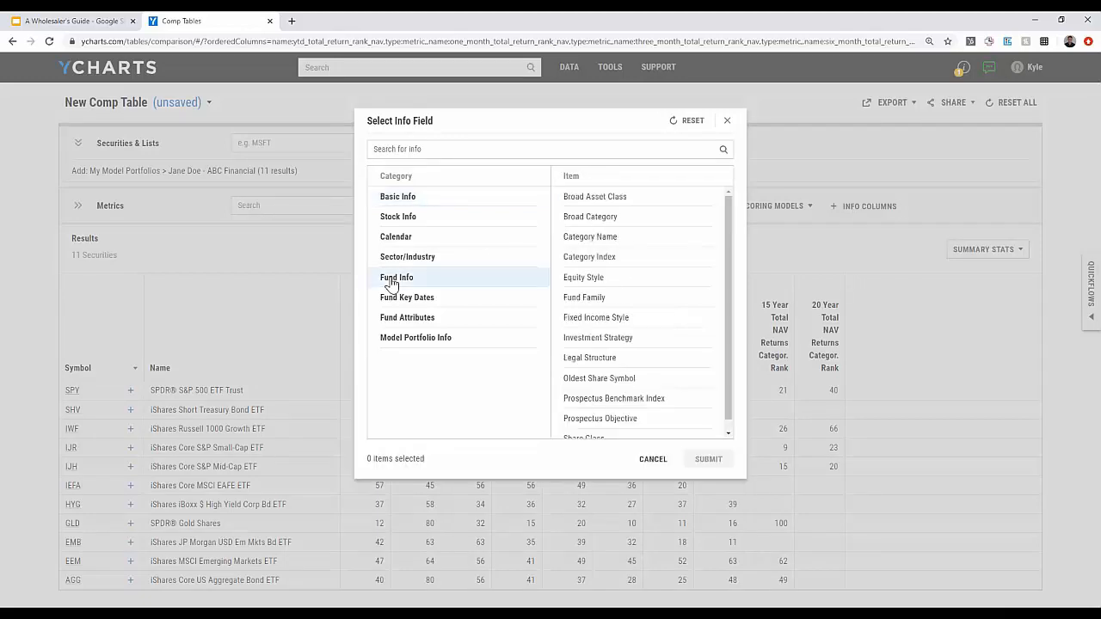
left_click(595, 241)
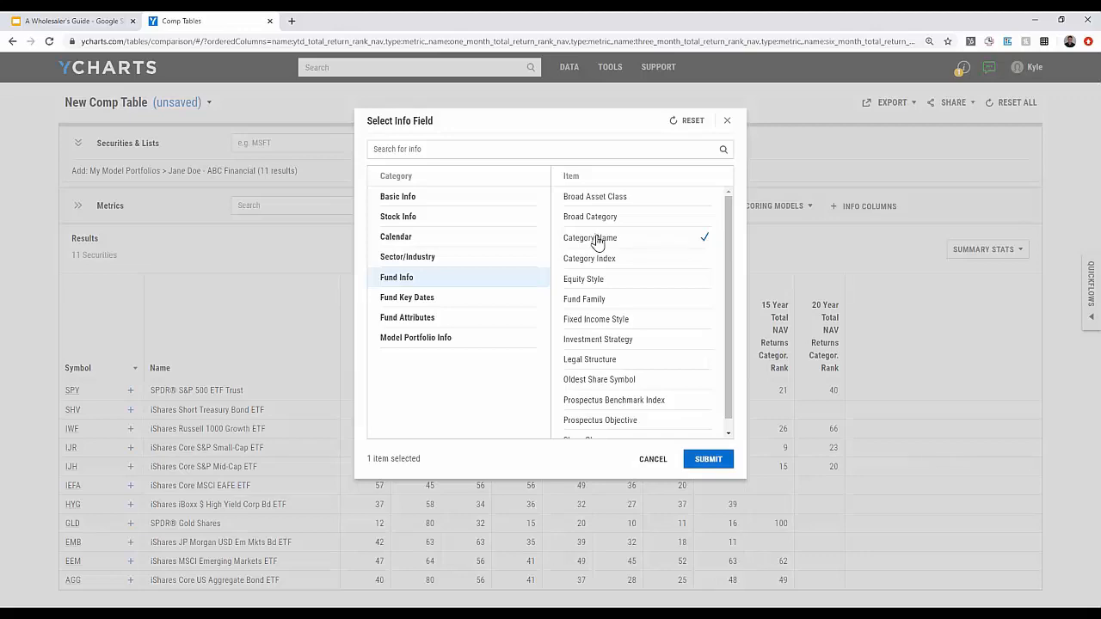
left_click(719, 460)
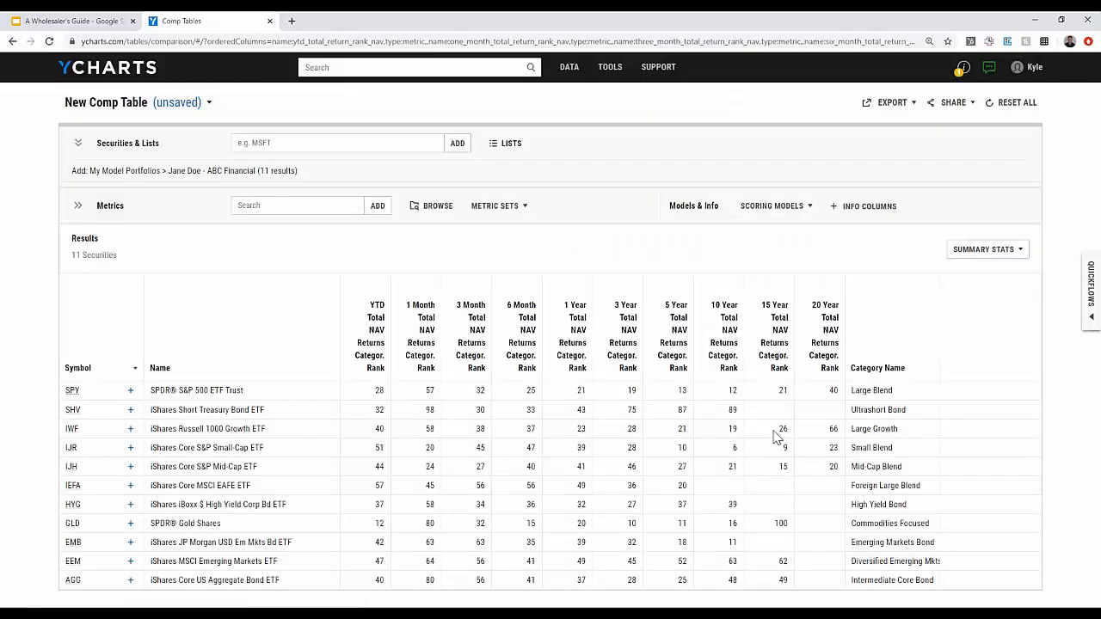
left_click_drag(855, 287, 370, 297)
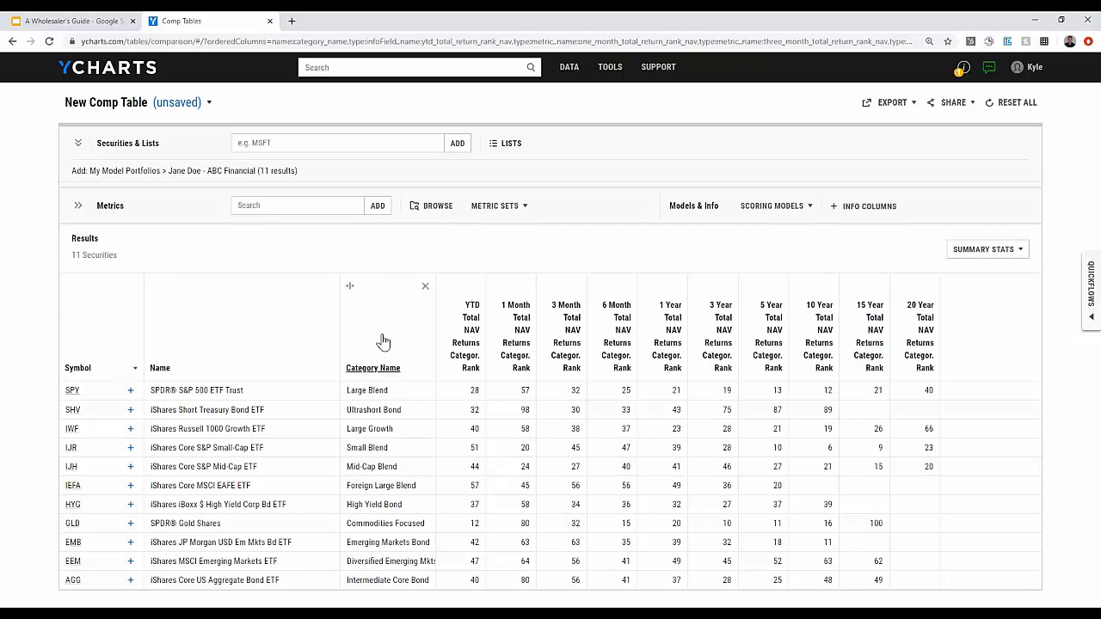
Sort the holdings from lowest to highest category rank by 5-year, 3-year, 1-year and 3-month total NAV returns in turn
left_click(766, 361)
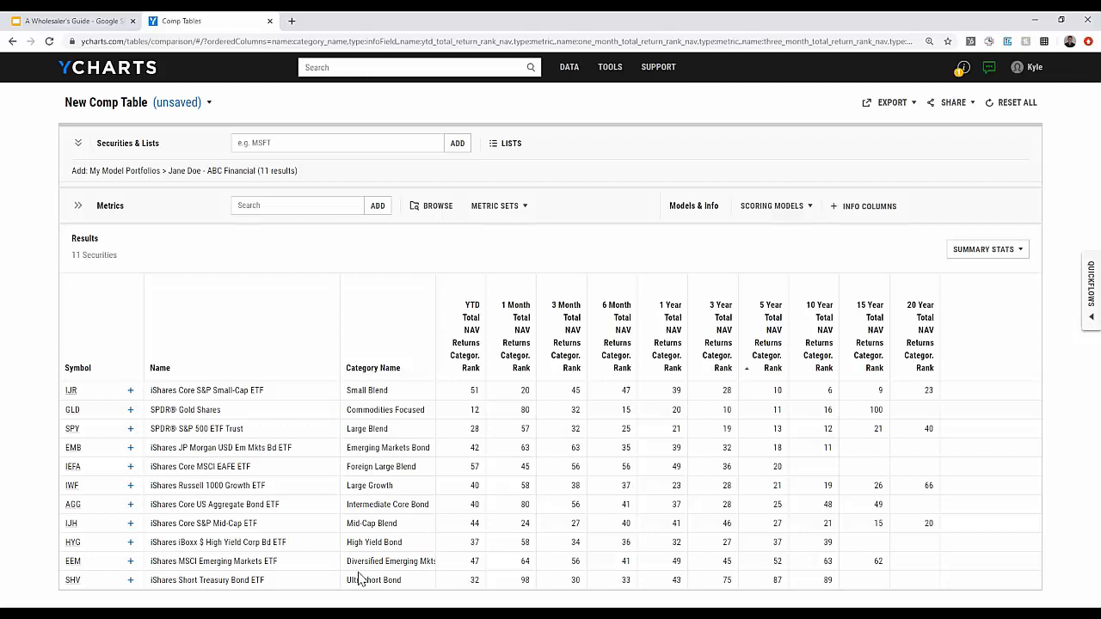
left_click(719, 348)
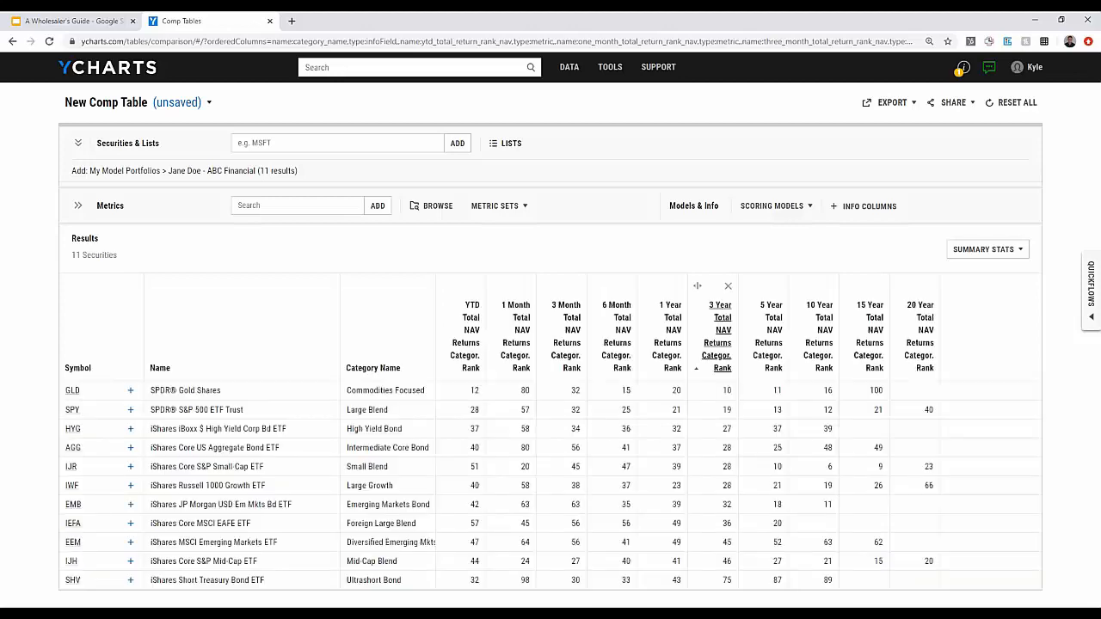
left_click(669, 348)
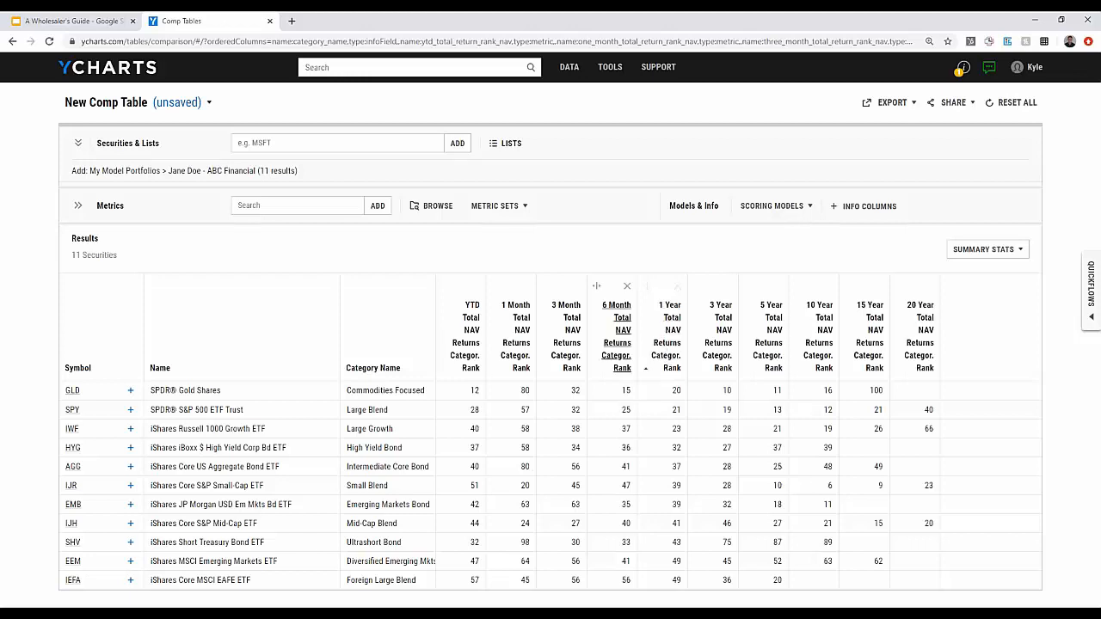
left_click(568, 336)
left_click(568, 335)
left_click(568, 335)
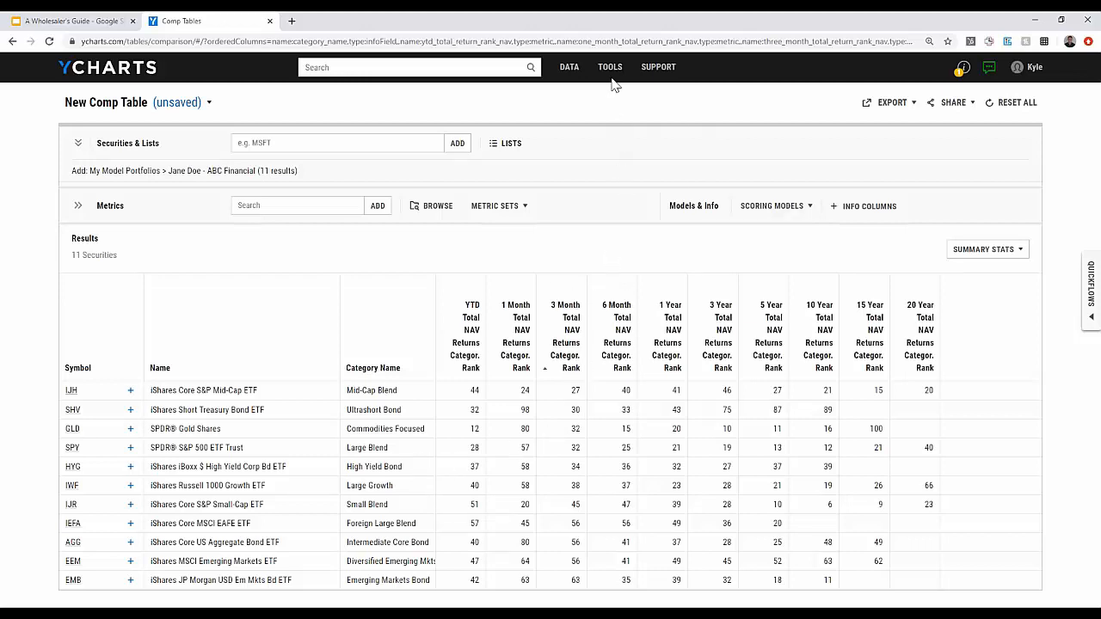
Duplicate the advisor's ABC Financial model portfolio, naming the copy with the advisor's name followed by "ABC Financial Proposed"
mouse_move(610, 71)
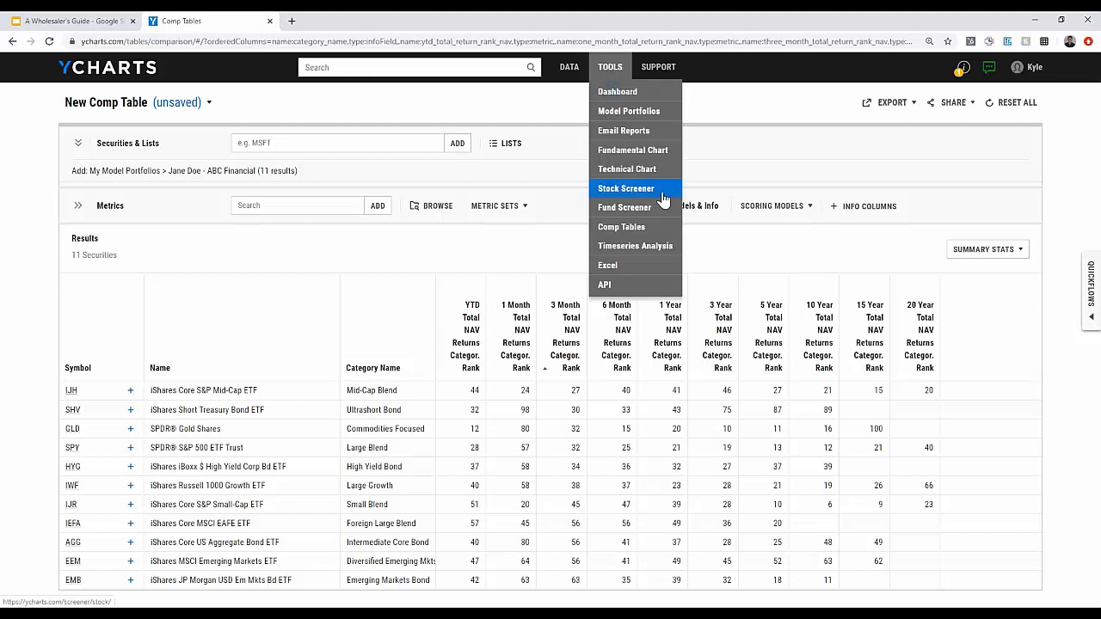
left_click(627, 114)
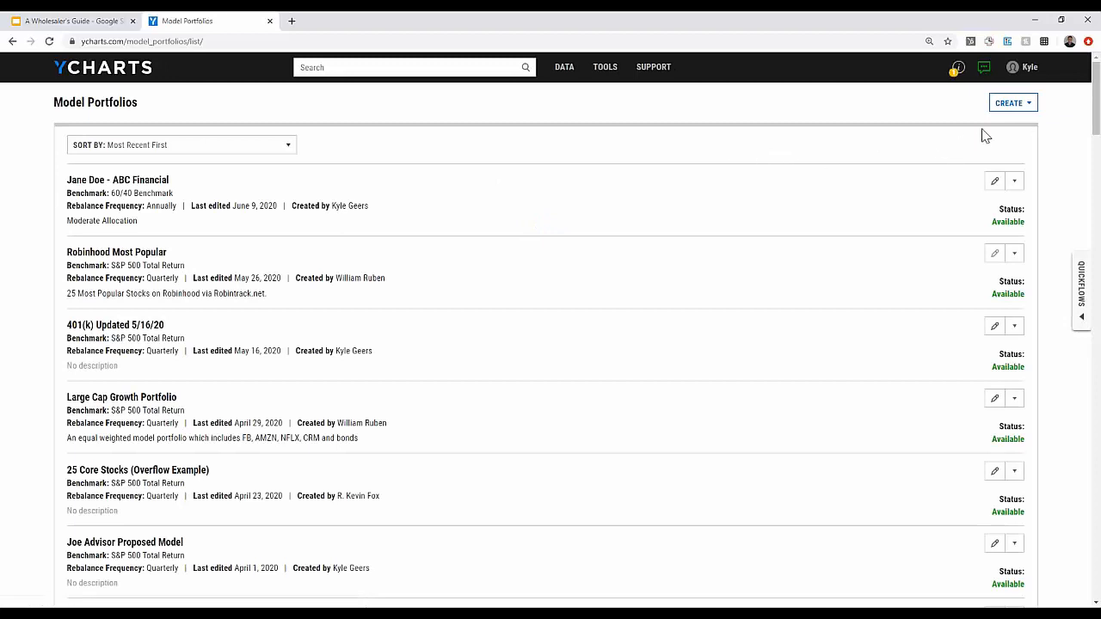
left_click(1015, 182)
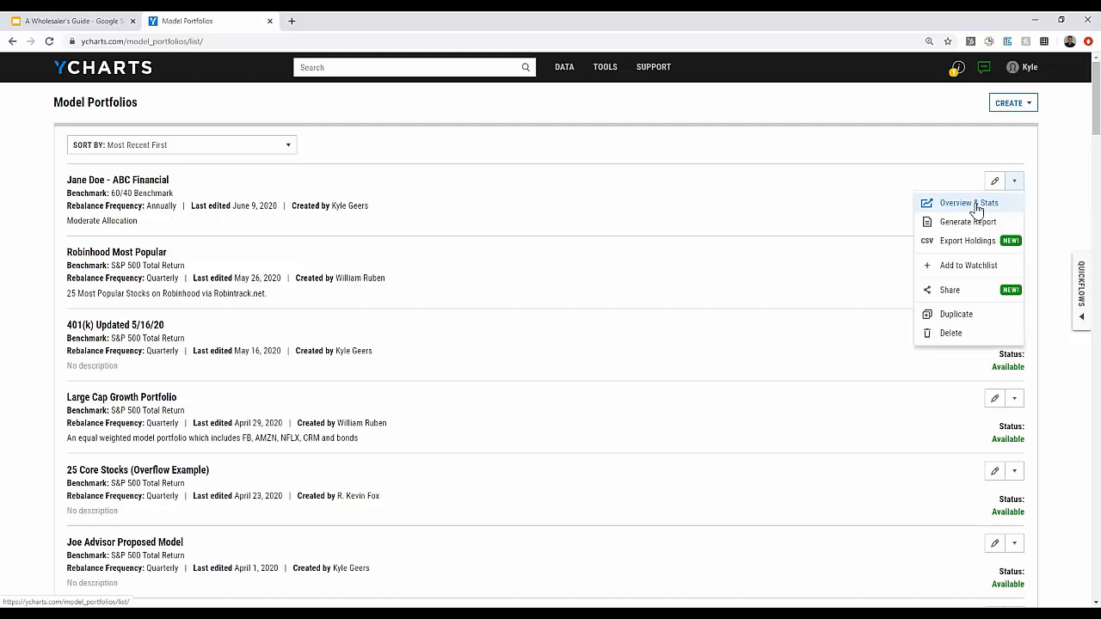
left_click(956, 315)
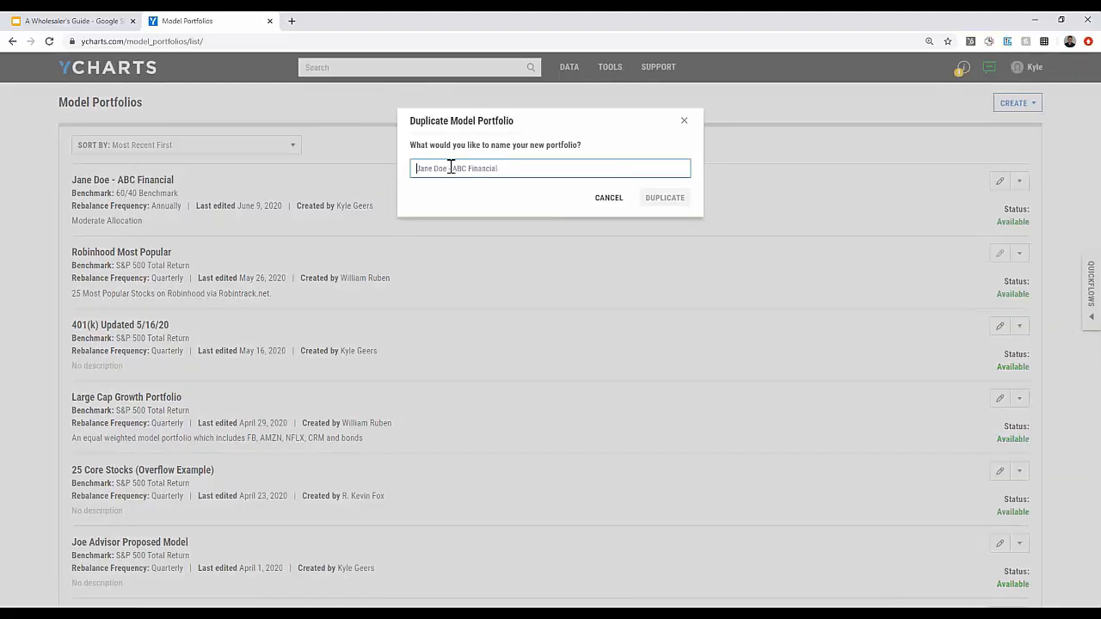
type("Jan")
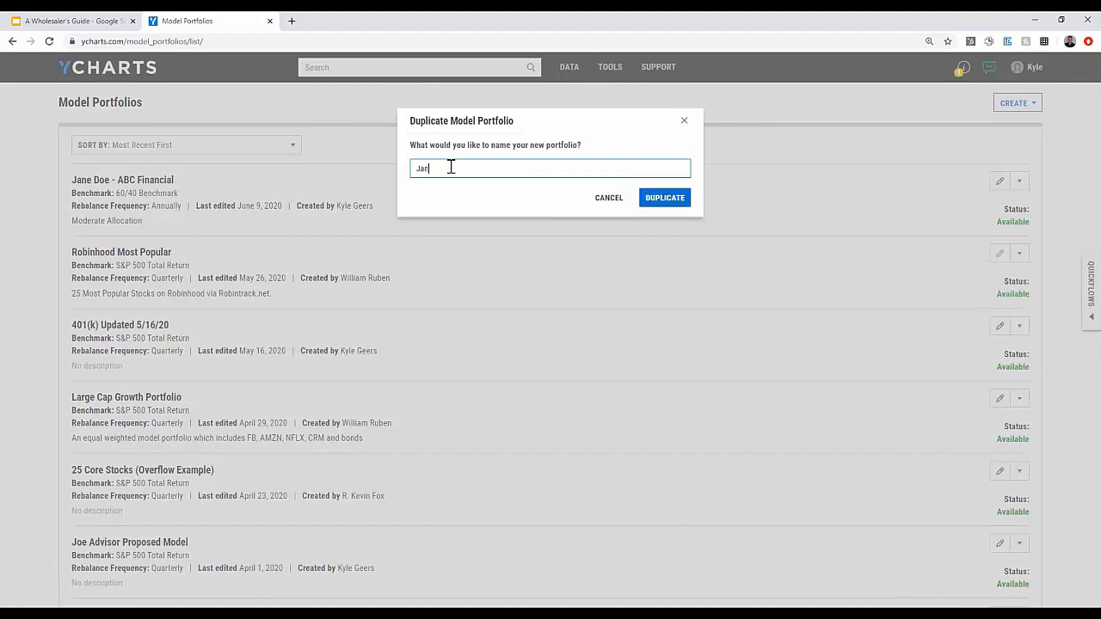
type("e Doe - ABC Finn")
key("BackSpace")
type("ancial Proposed")
left_click(664, 206)
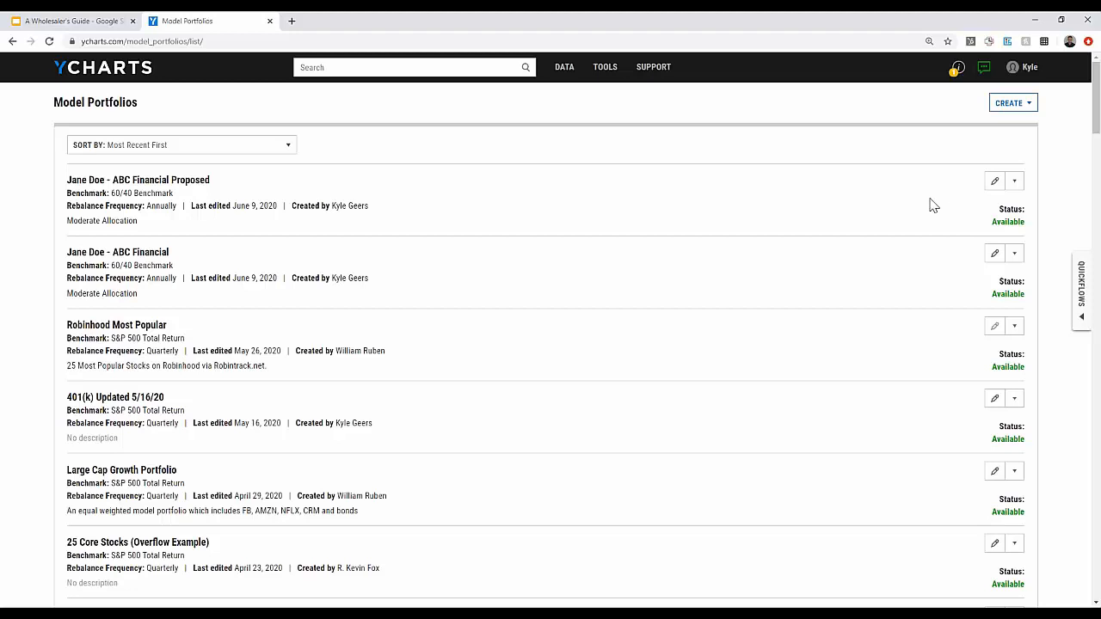
Open the proposed portfolio for editing and replace the IWF holding with QQQ, Invesco QQQ Trust
left_click(994, 182)
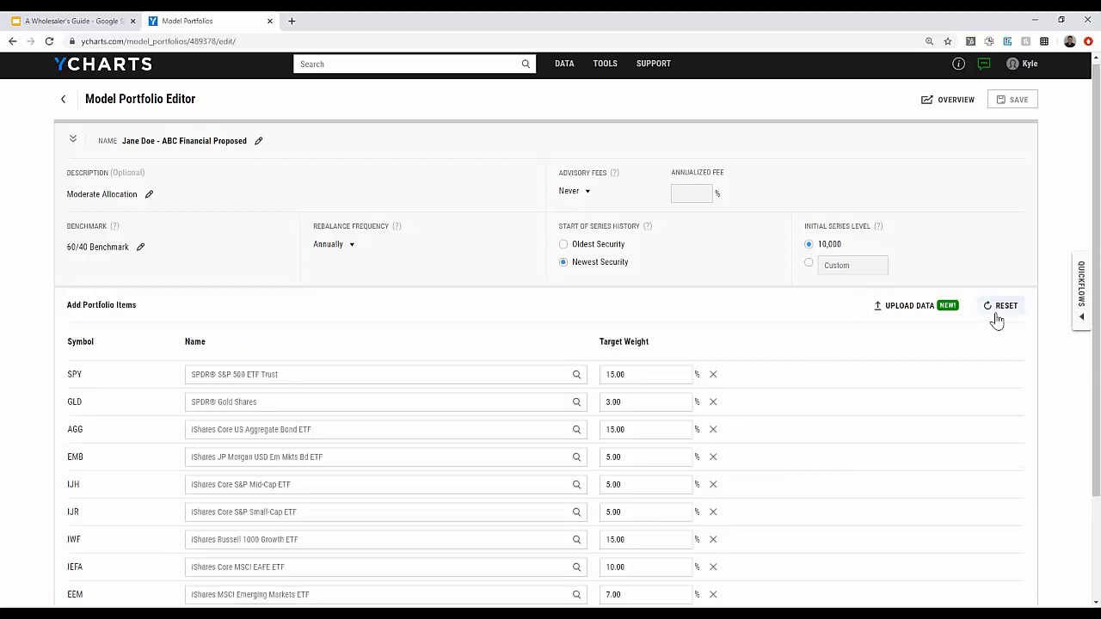
scroll(757, 371, "down", 2)
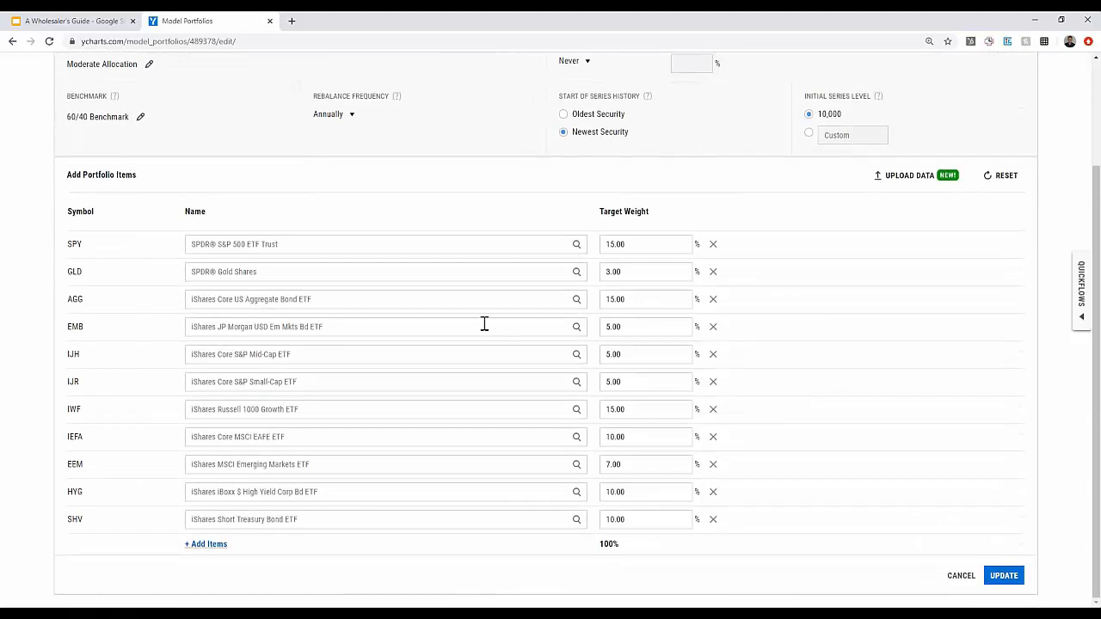
left_click(314, 412)
type("qqq")
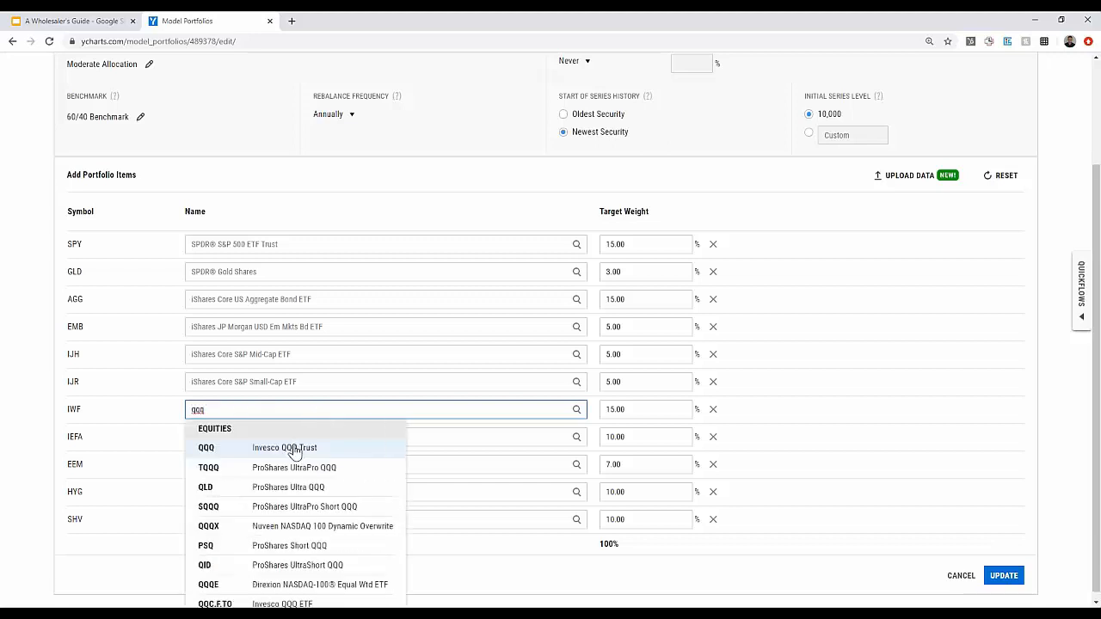
left_click(296, 448)
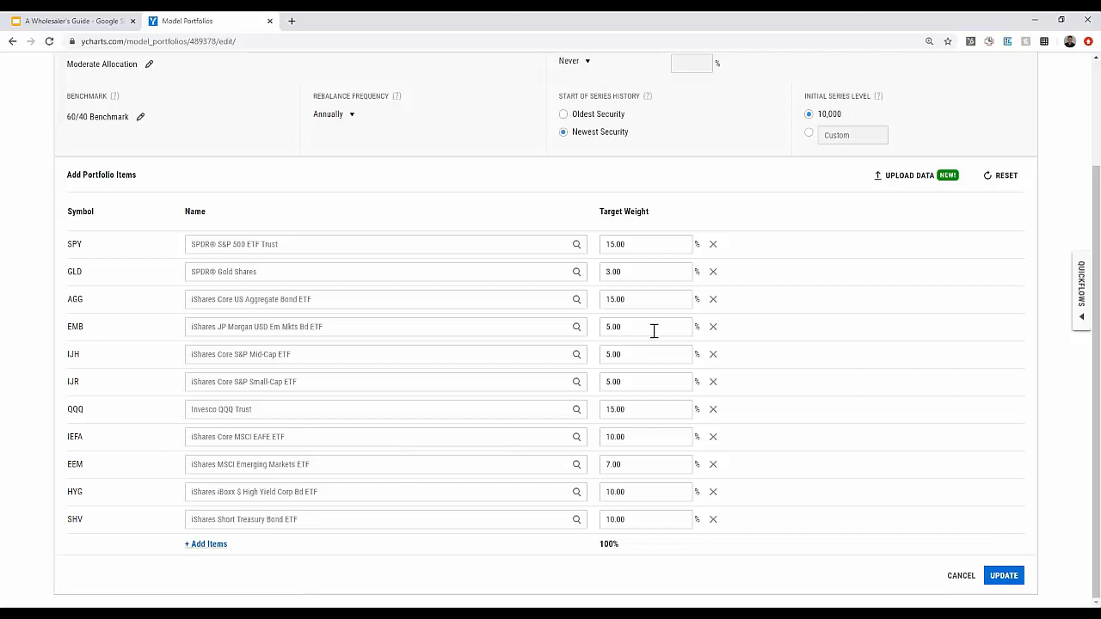
Set the target weight of AGG to 10% and of SHV to 5%
left_click_drag(642, 299, 593, 303)
type("10")
left_click_drag(666, 521, 603, 519)
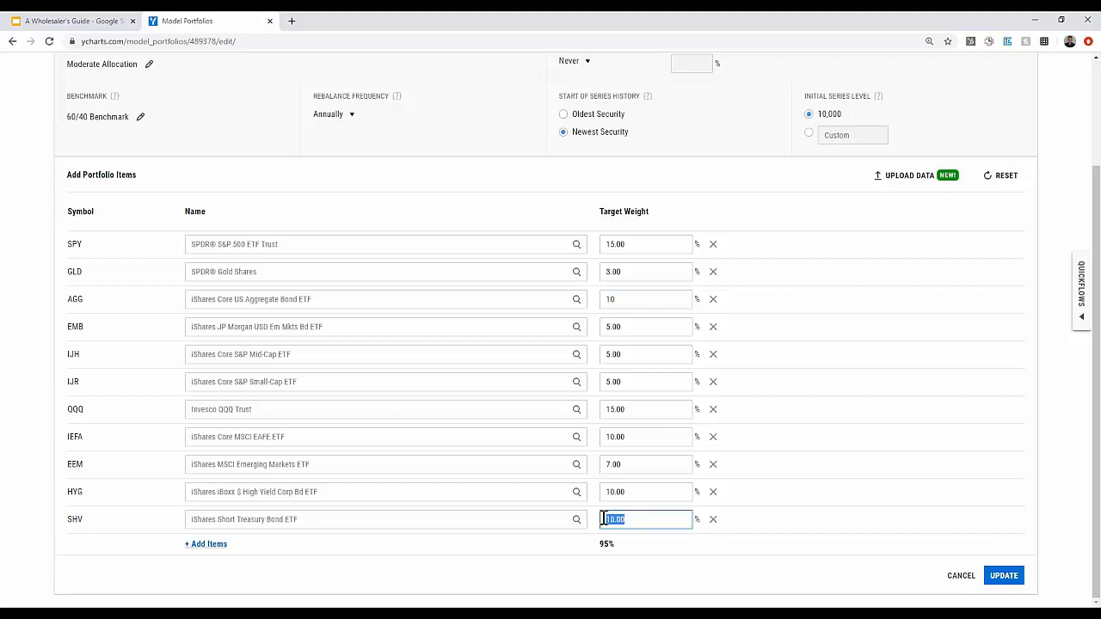
type("5")
Add MUB, iShares National Muni Bond ETF, as a new holding with a 10% target weight
left_click(215, 553)
scroll(216, 485, "down", 1)
left_click(223, 491)
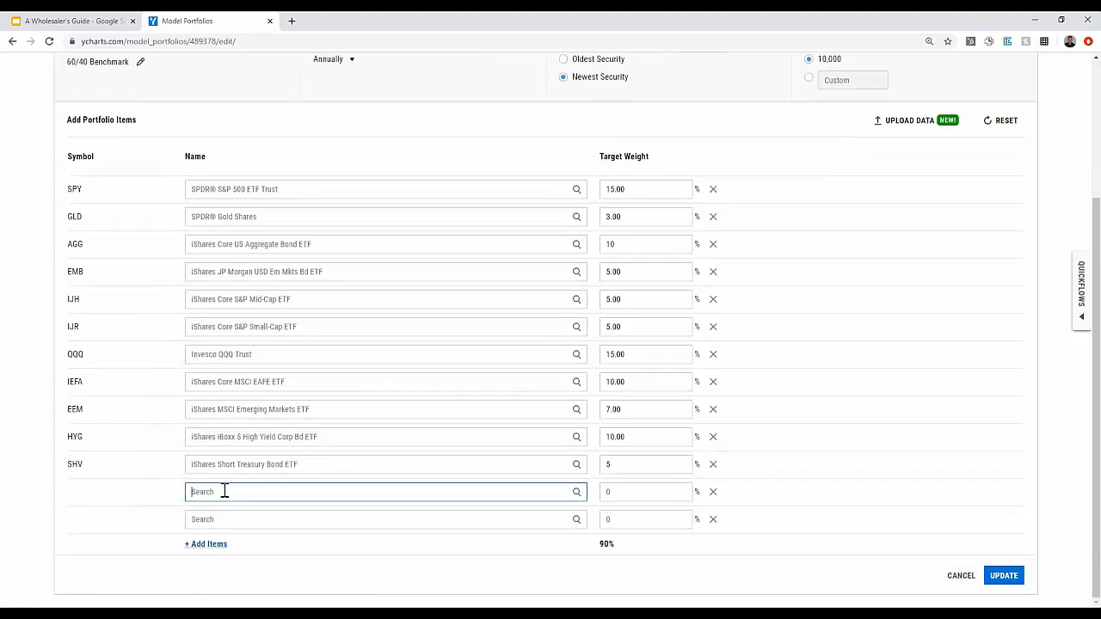
type("mub")
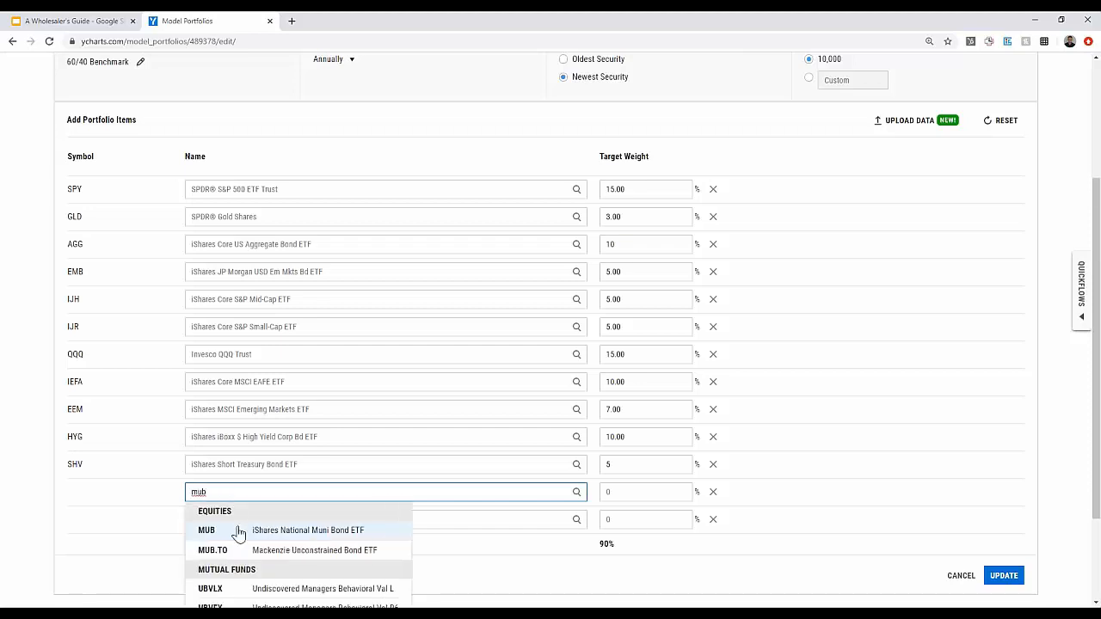
left_click(238, 530)
left_click(621, 491)
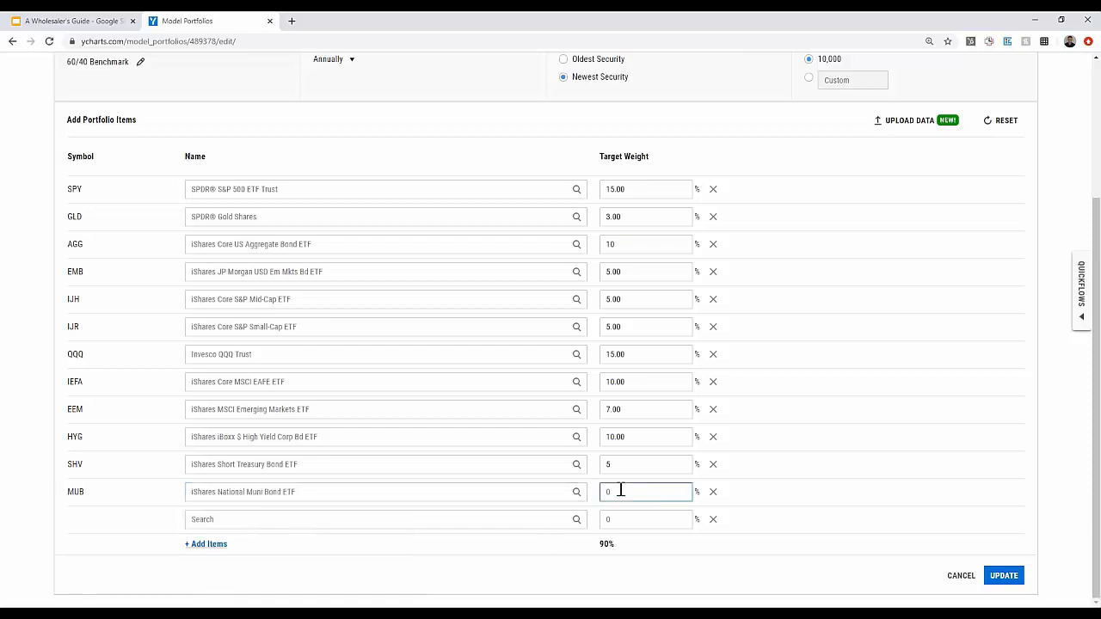
type("10")
Update the portfolio items and save the changes to the proposed model portfolio
left_click(1004, 575)
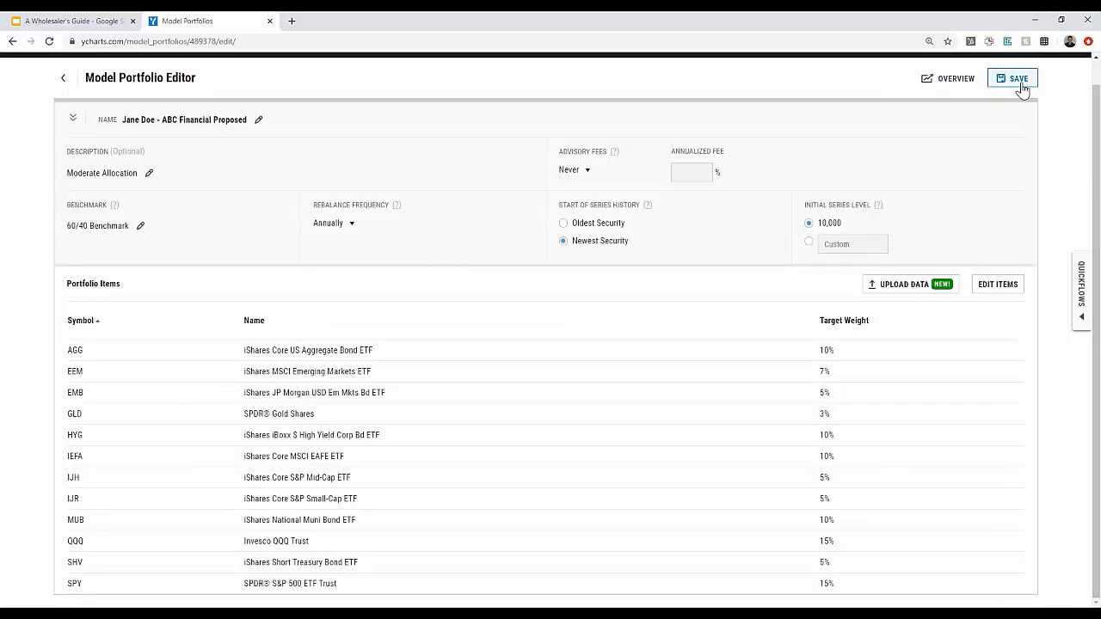
left_click(1021, 85)
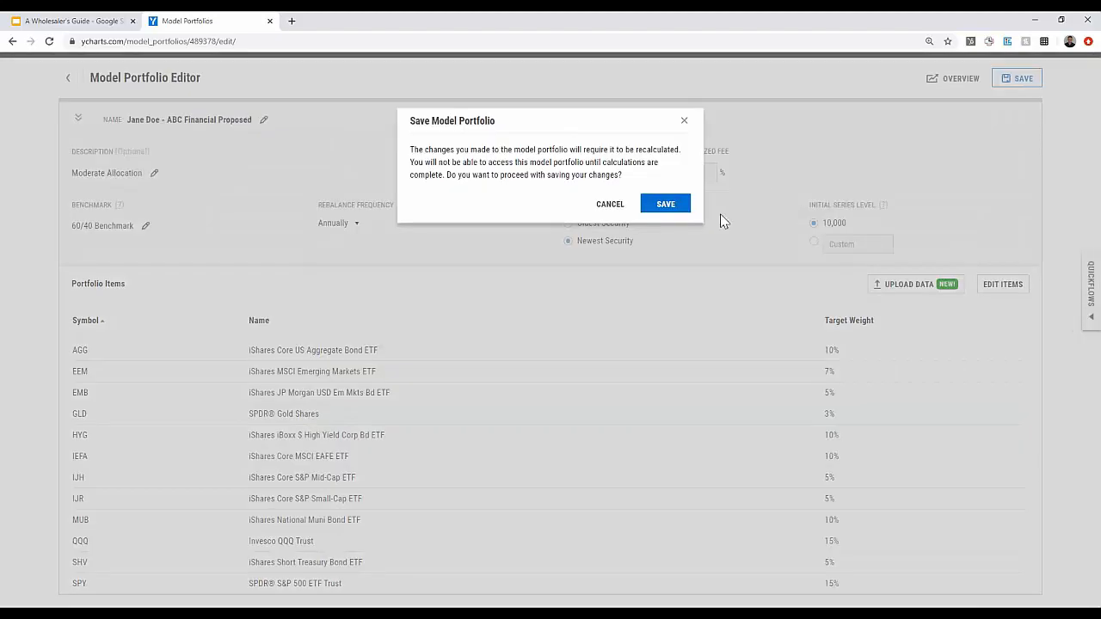
left_click(664, 204)
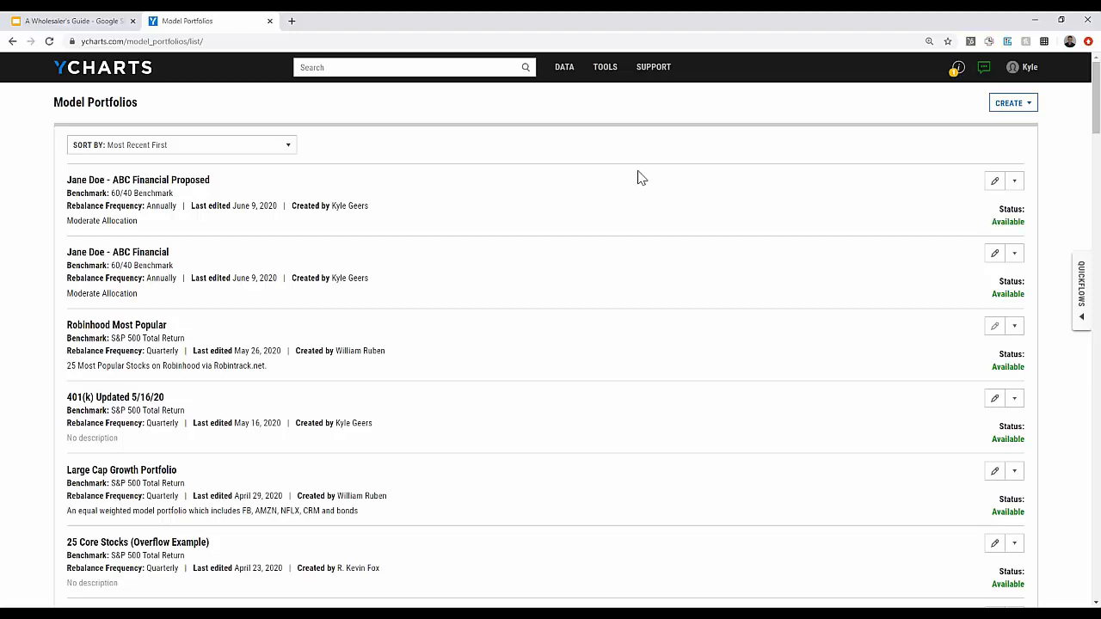
Start a new fundamental chart and add the original ABC Financial model portfolio as its first security
left_click(606, 76)
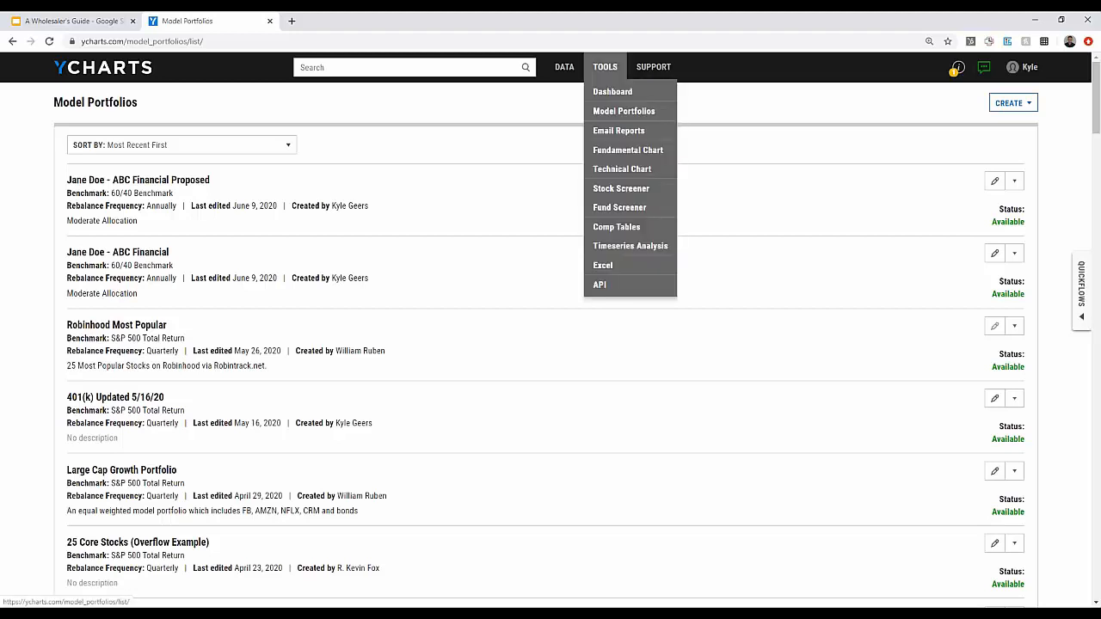
left_click(606, 153)
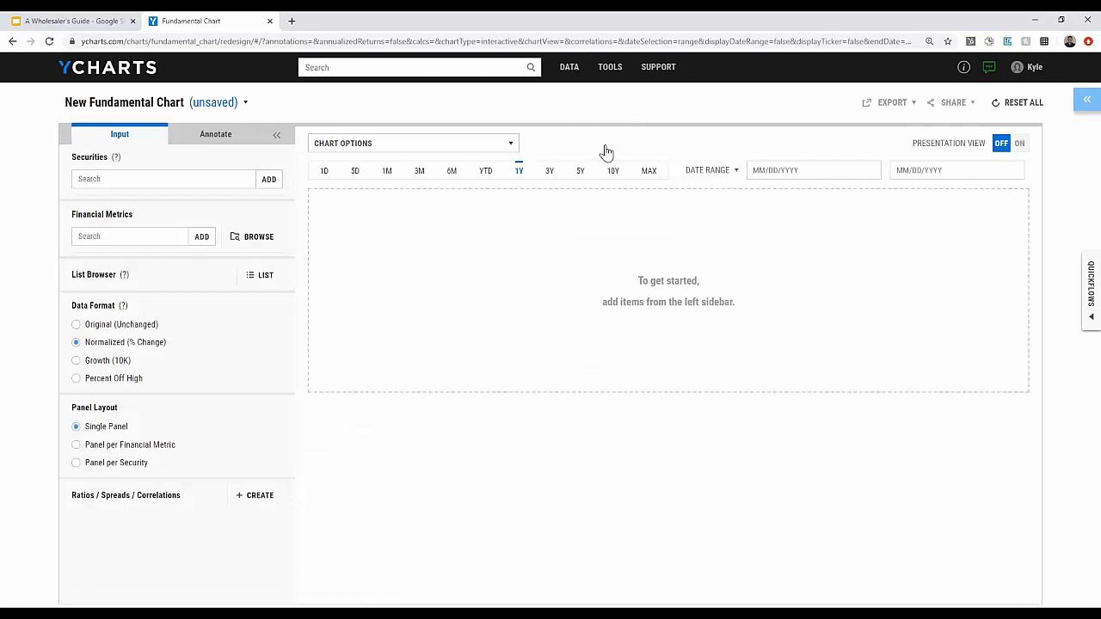
left_click(92, 176)
type("jane")
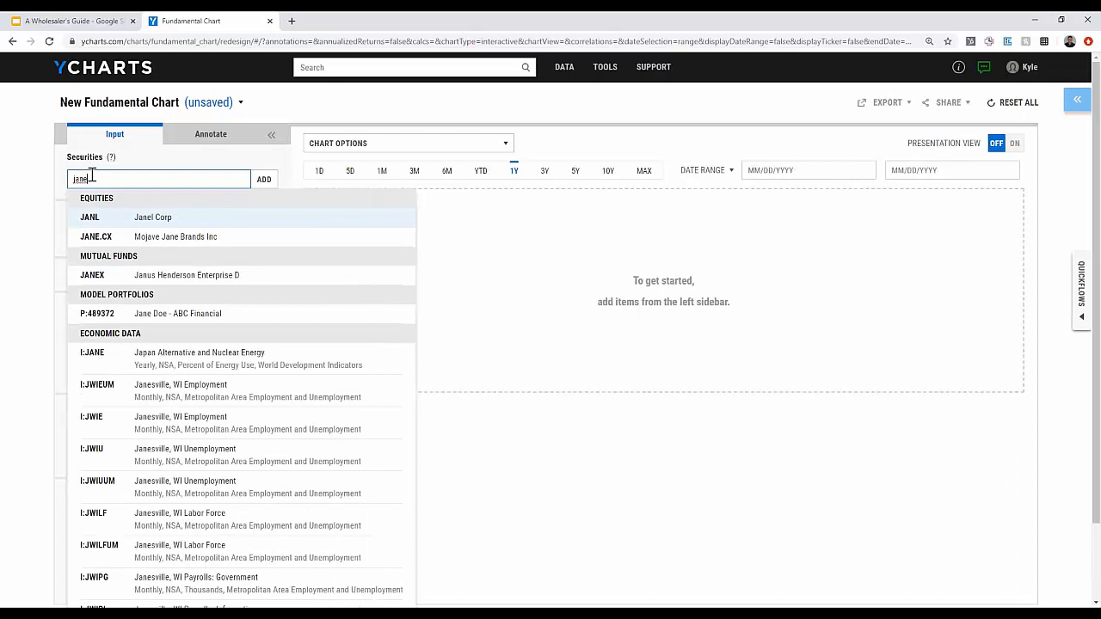
left_click(140, 317)
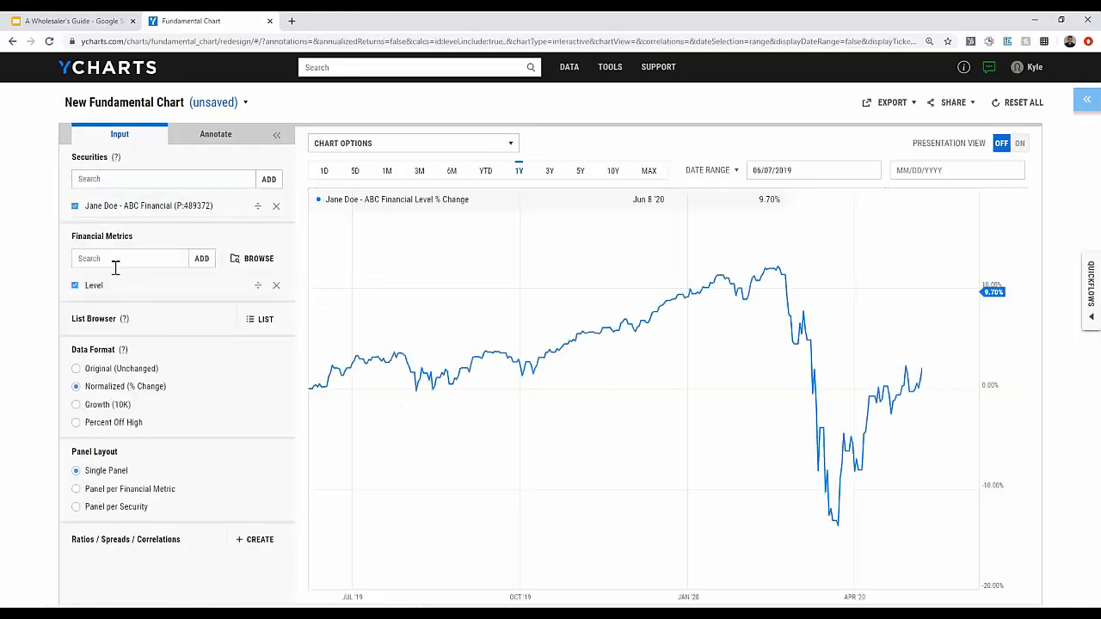
Add the ABC Financial Proposed model portfolio as the second security on the fundamental chart
left_click(129, 178)
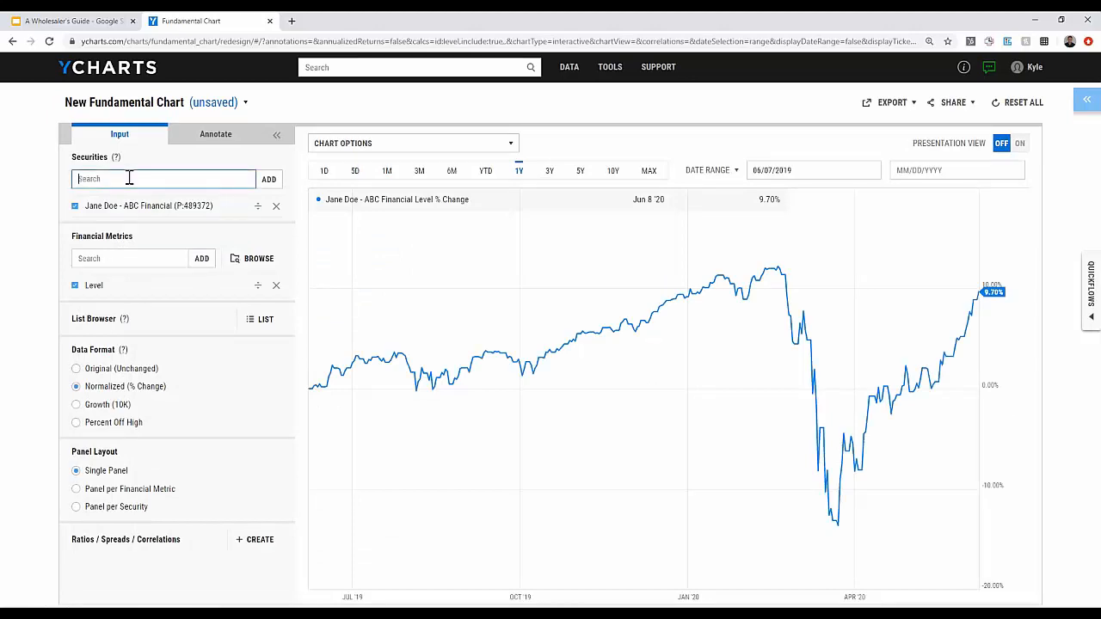
type("prop")
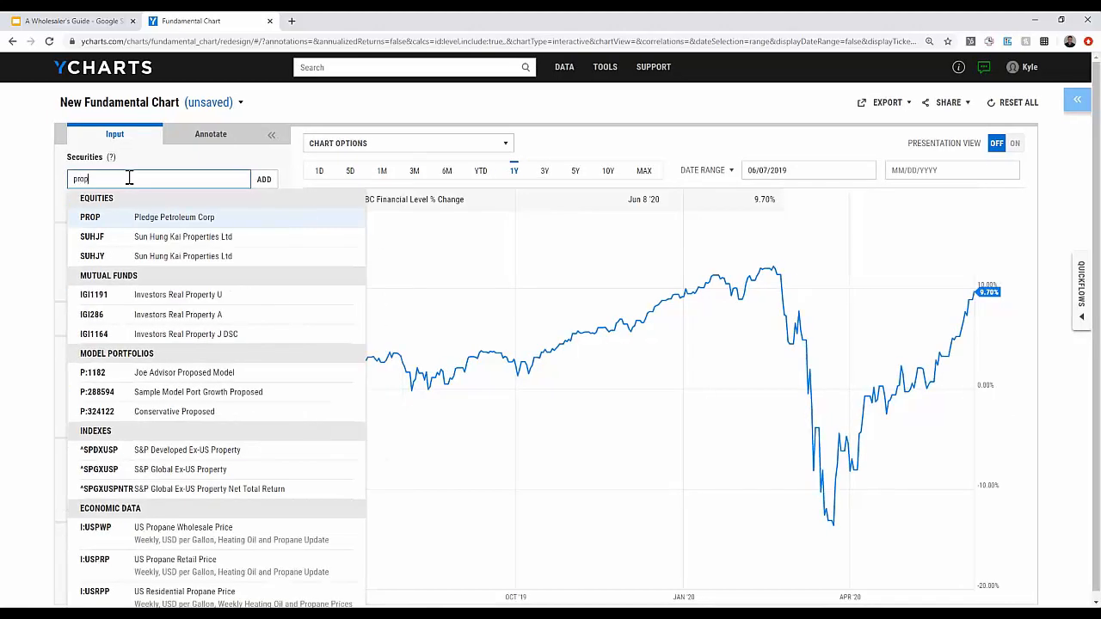
key("BackSpace")
key("BackSpace")
key("BackSpace")
key("BackSpace")
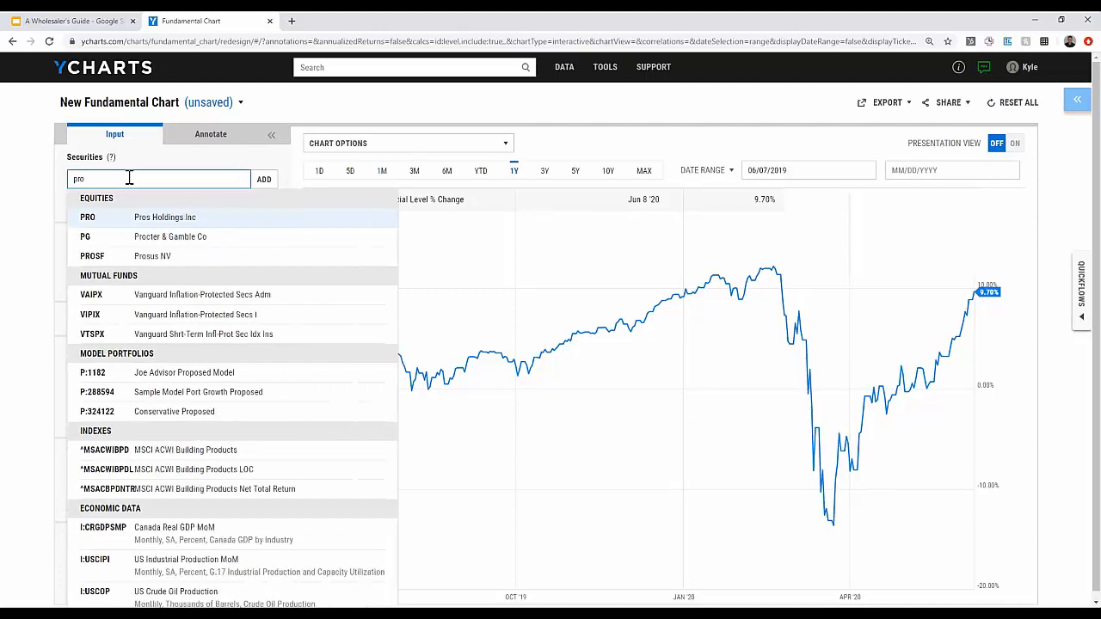
type("jane")
double_click(129, 179)
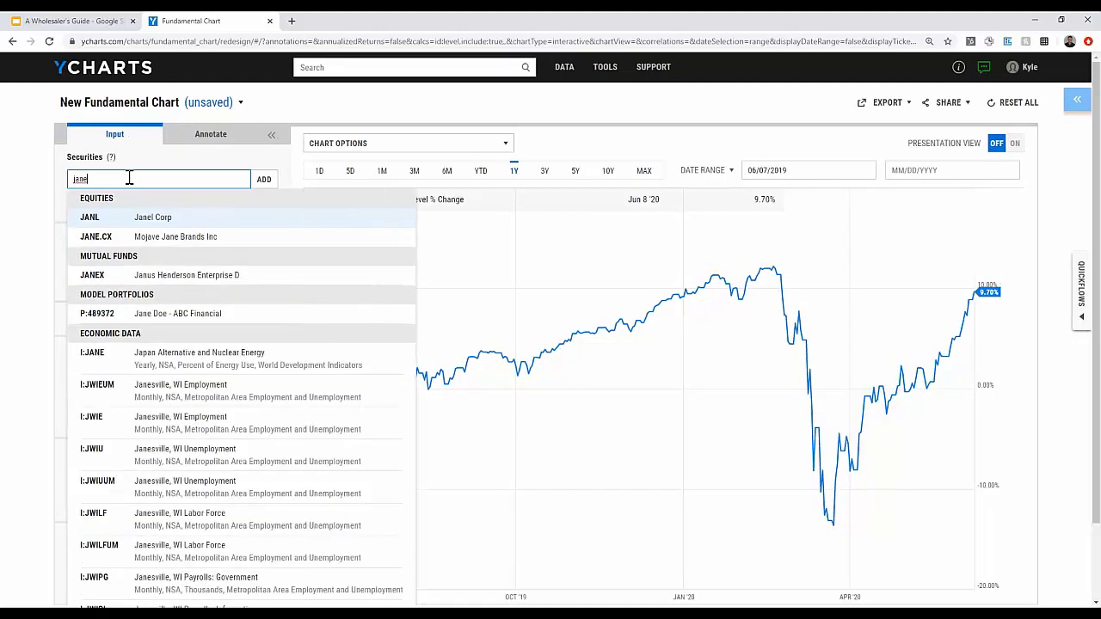
type("ab")
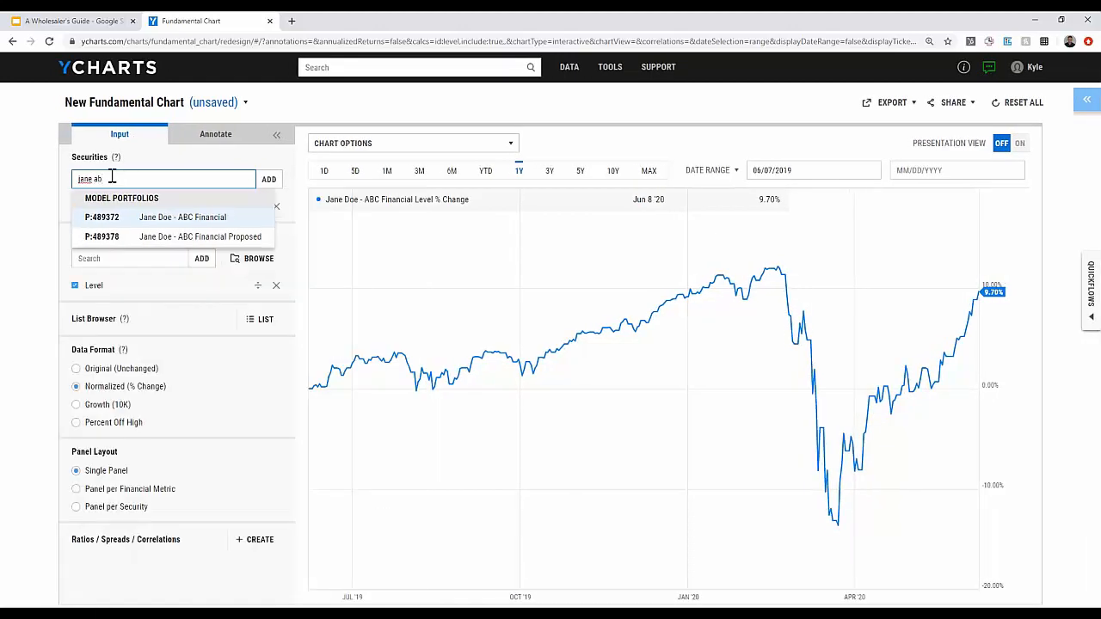
left_click(115, 240)
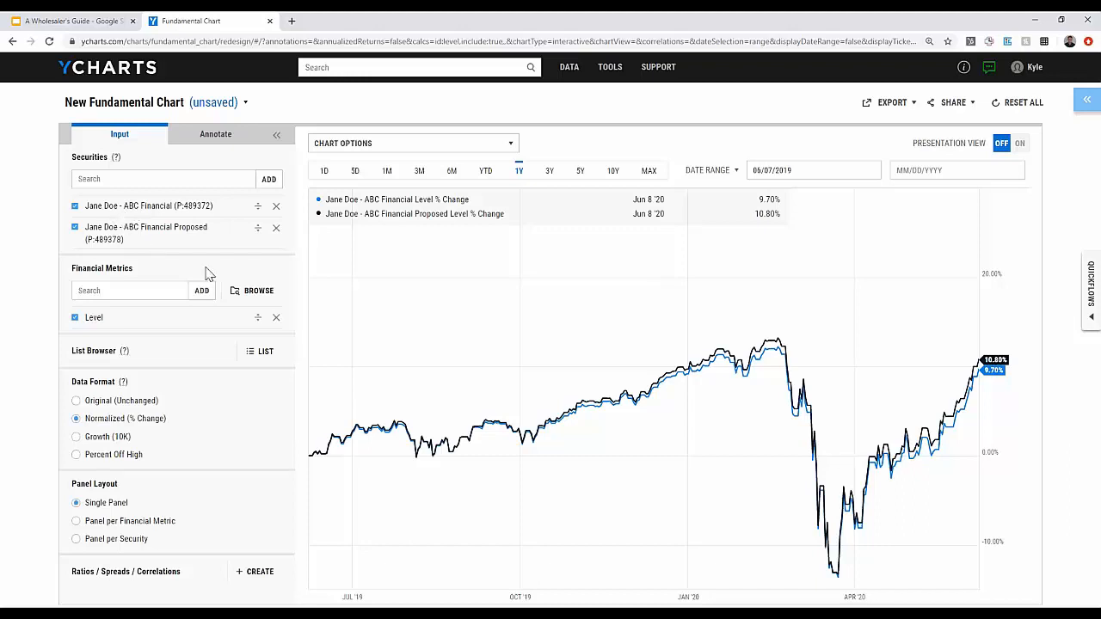
Chart both portfolios year to date, viewing them as Percent Off High and again as Normalized (% Change)
left_click(486, 172)
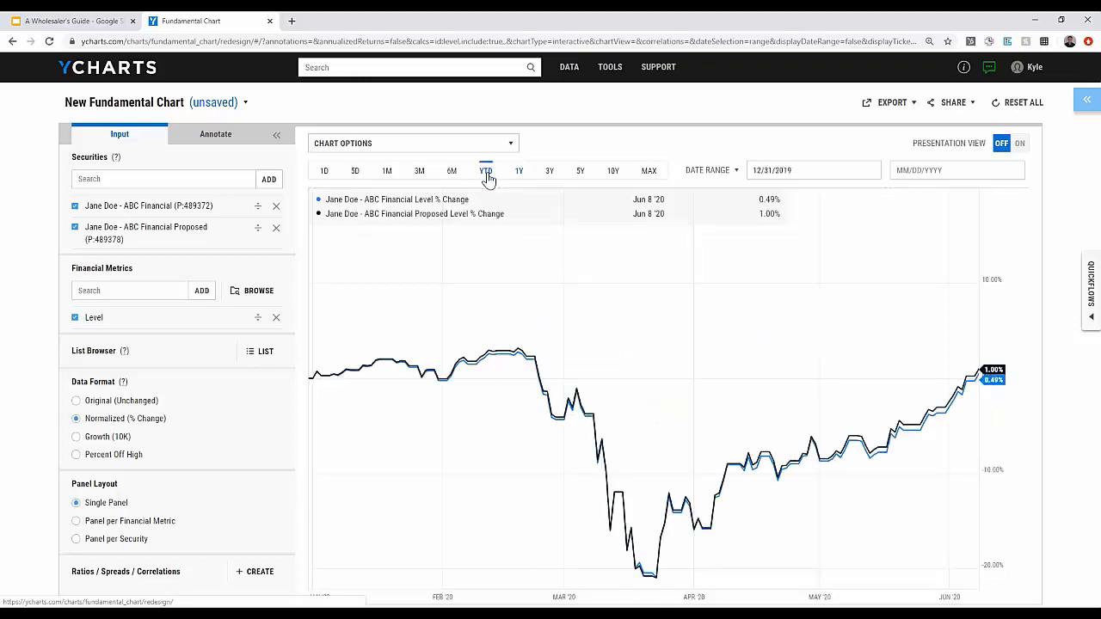
left_click(76, 454)
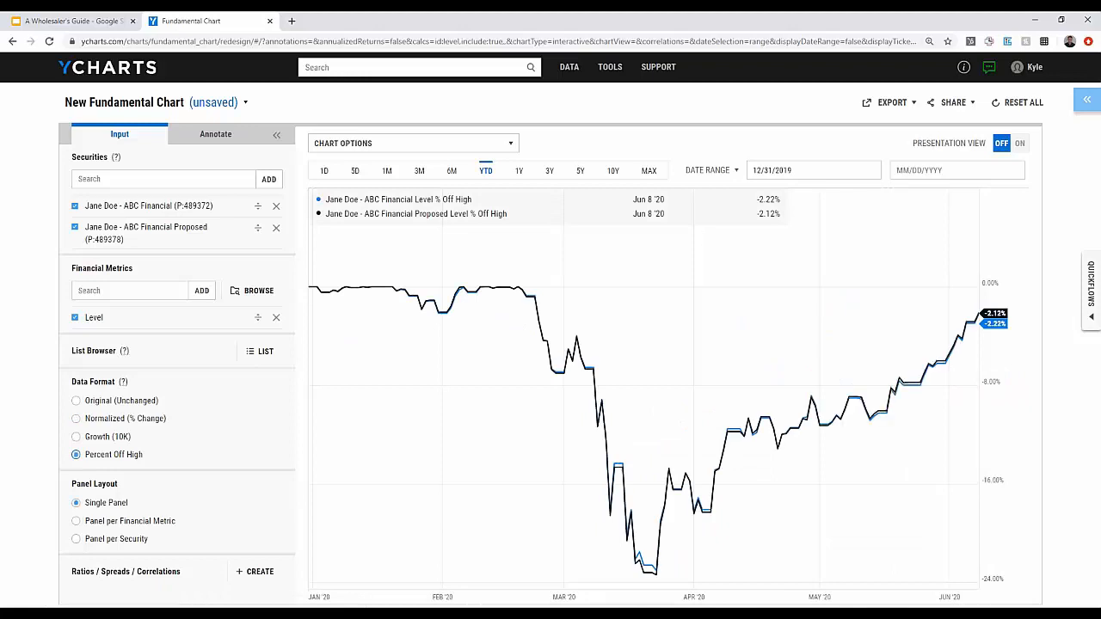
left_click(75, 419)
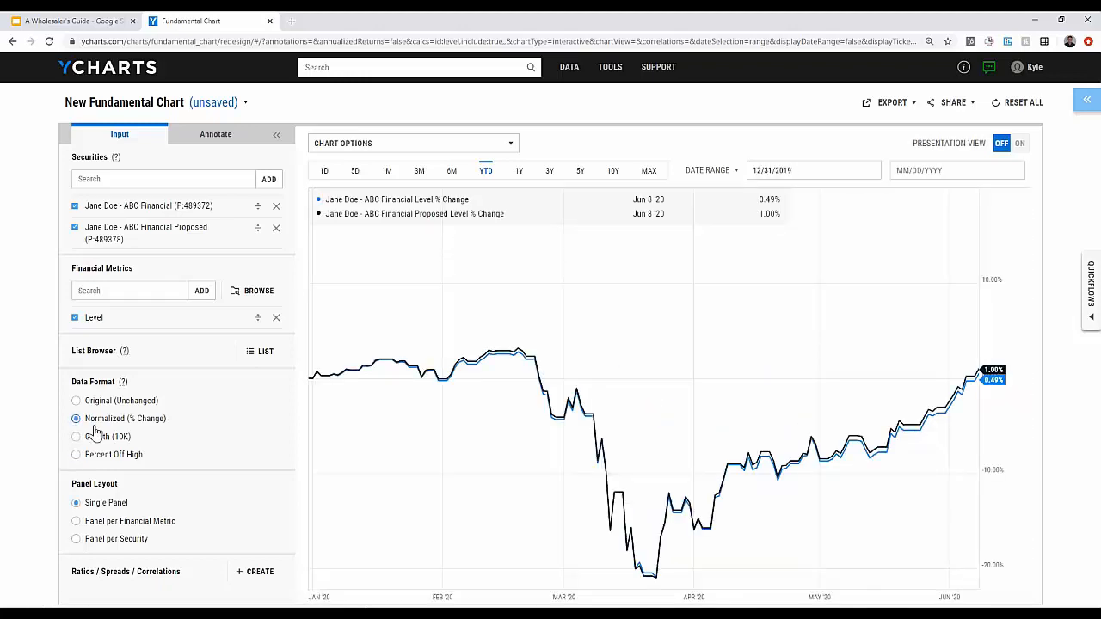
Compare the two portfolios' performance over 3 years, 5 years and the maximum available range
left_click(550, 171)
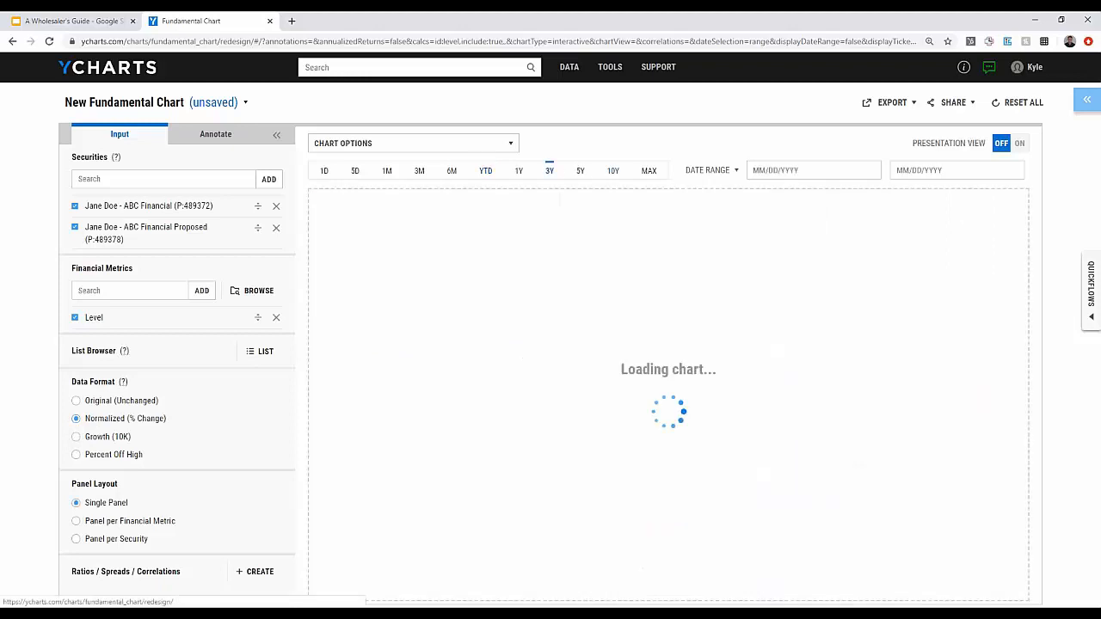
left_click(581, 171)
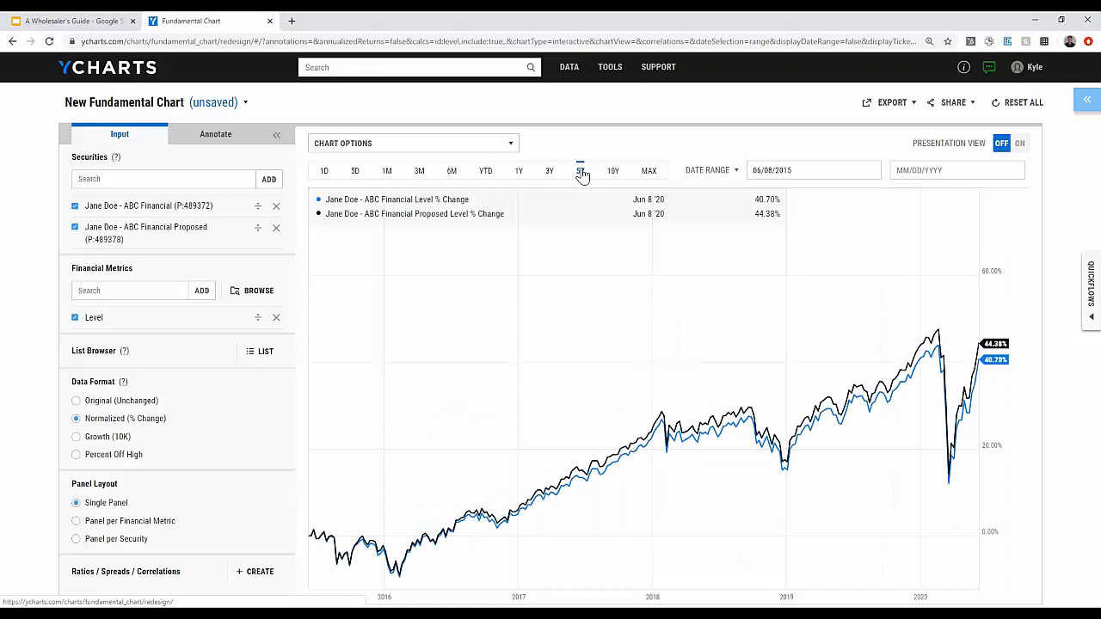
left_click(650, 173)
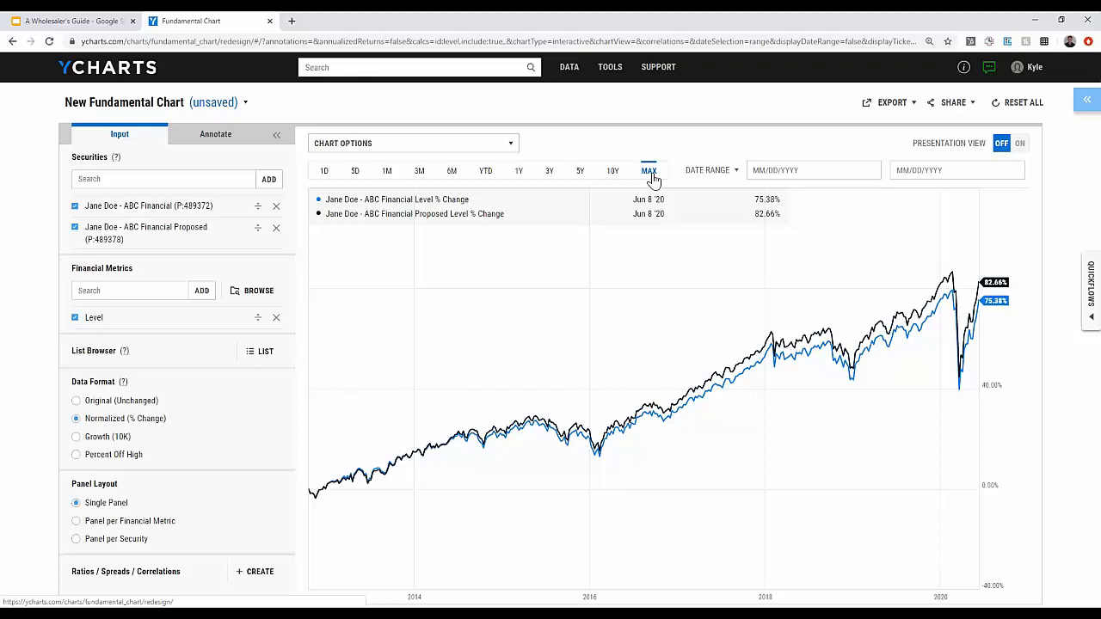
Set up a Quickflows comparison of the ABC Financial portfolio, its Proposed version and SPY
left_click(1090, 273)
left_click(986, 140)
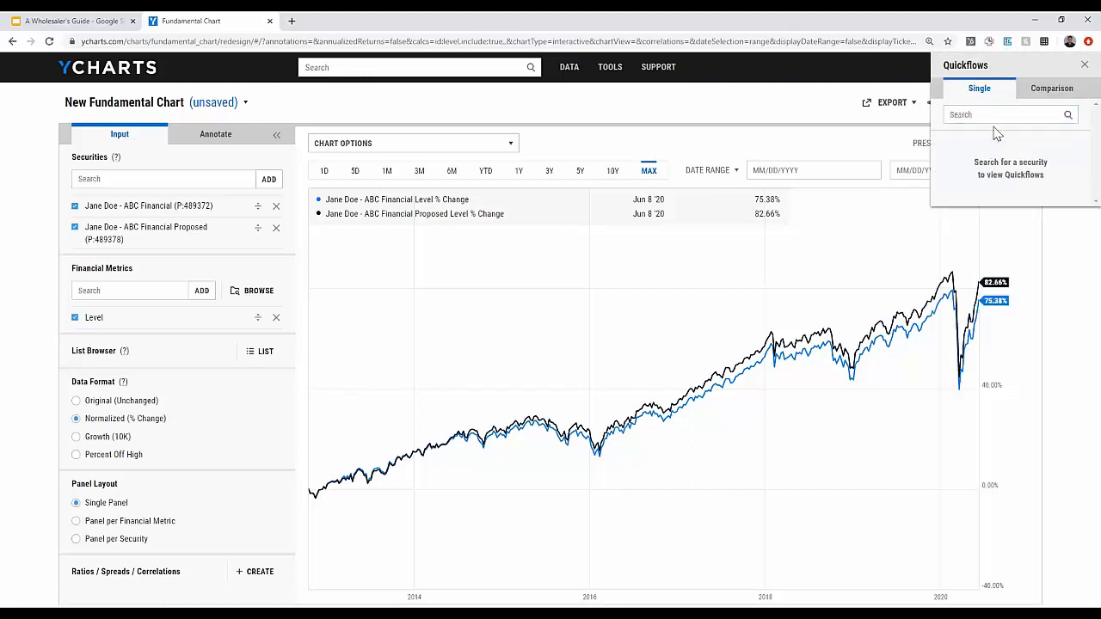
left_click(1042, 88)
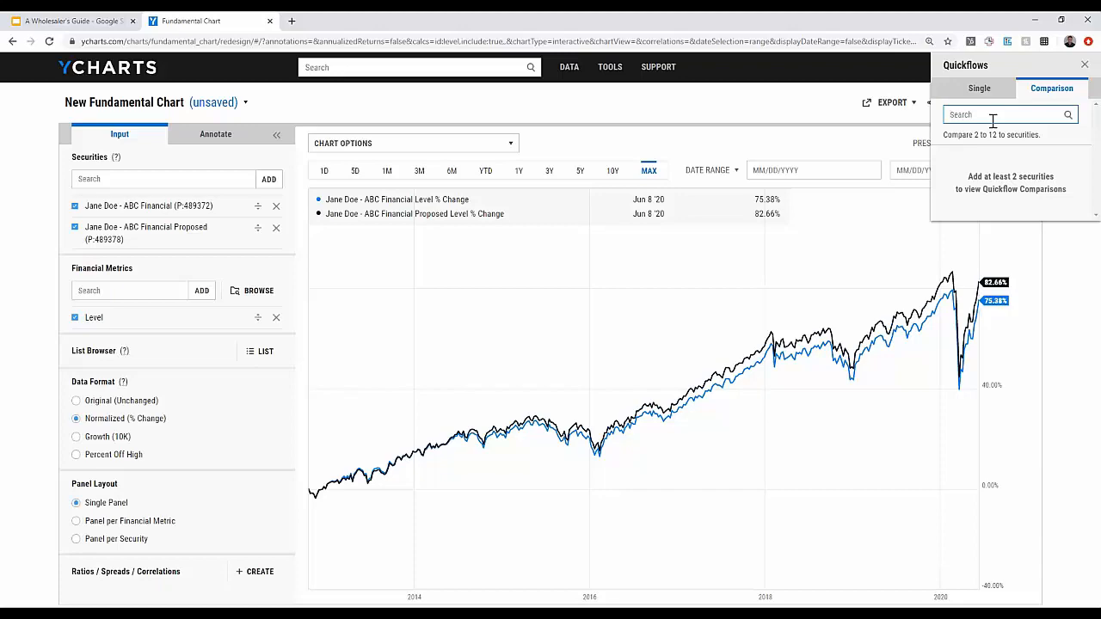
type("jane")
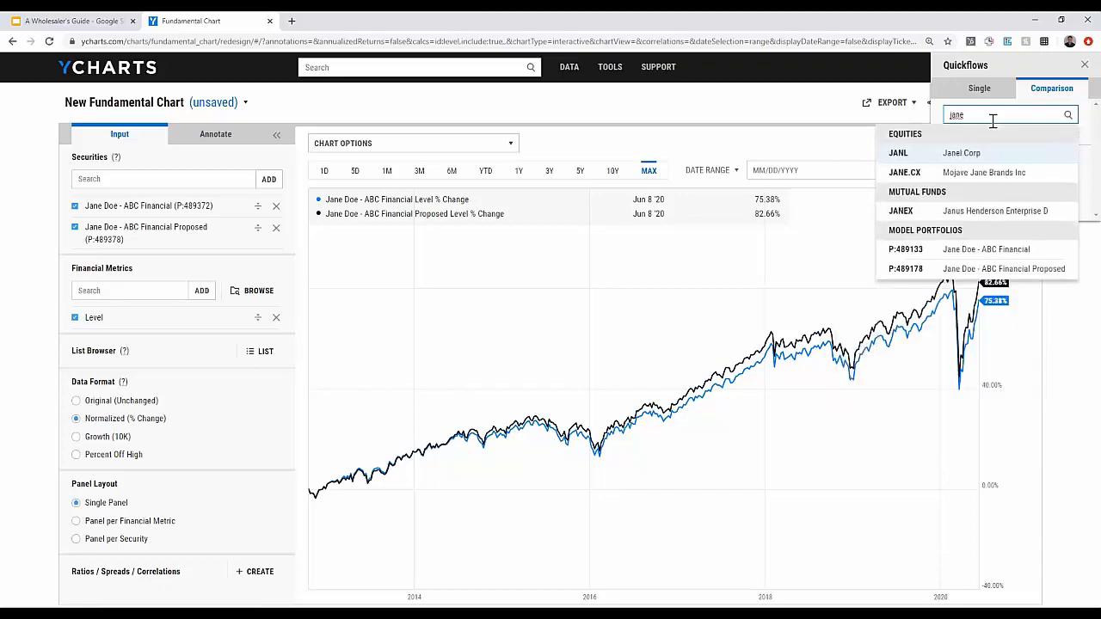
left_click(969, 249)
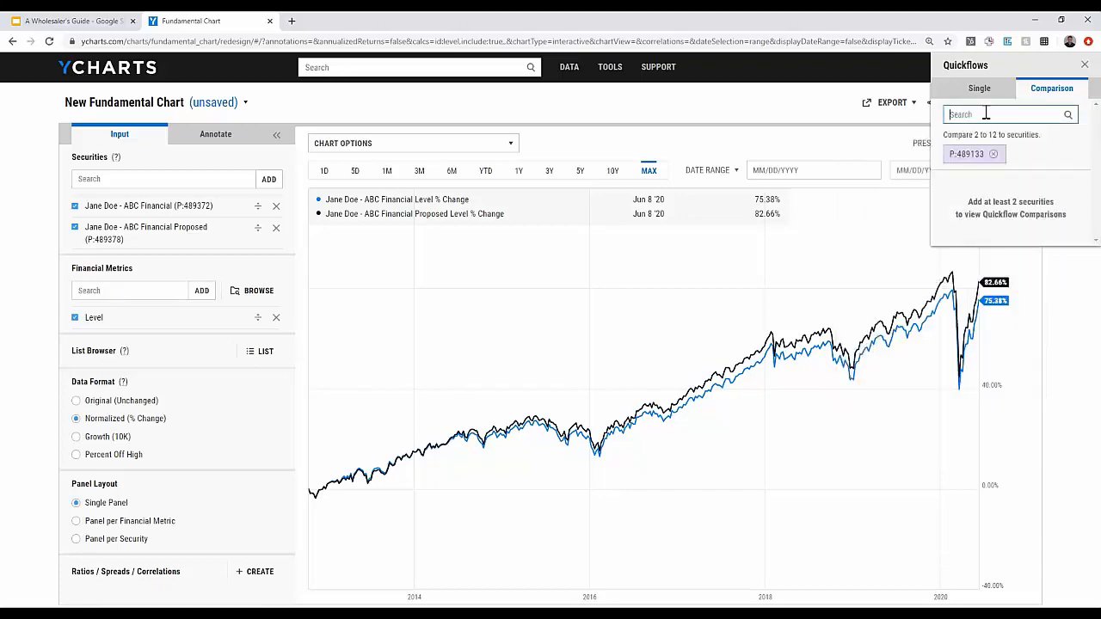
type("jane")
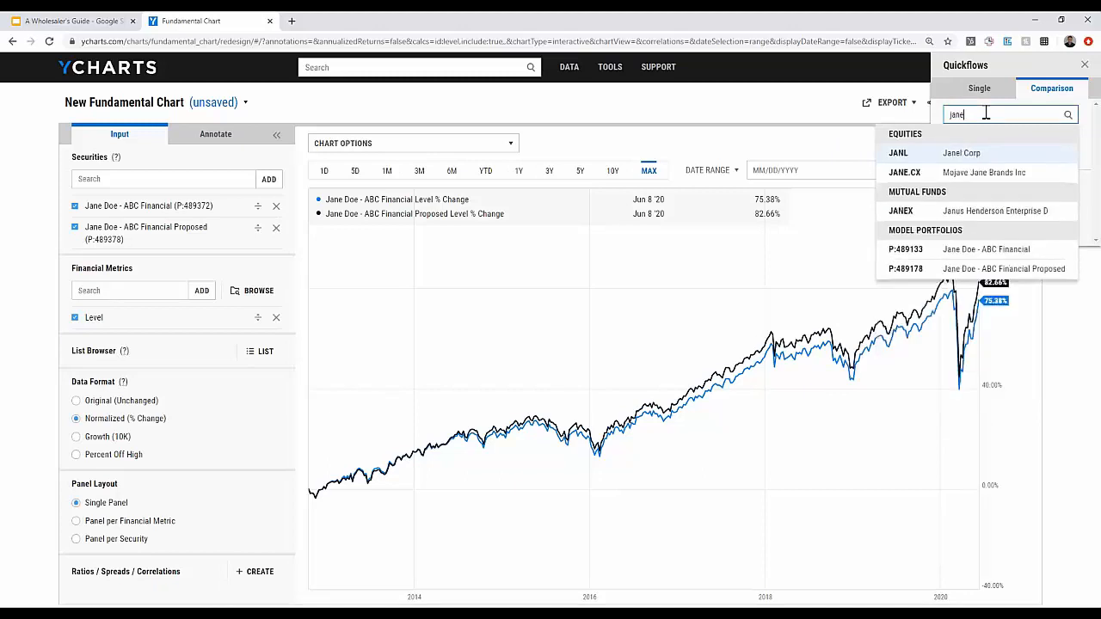
left_click(983, 269)
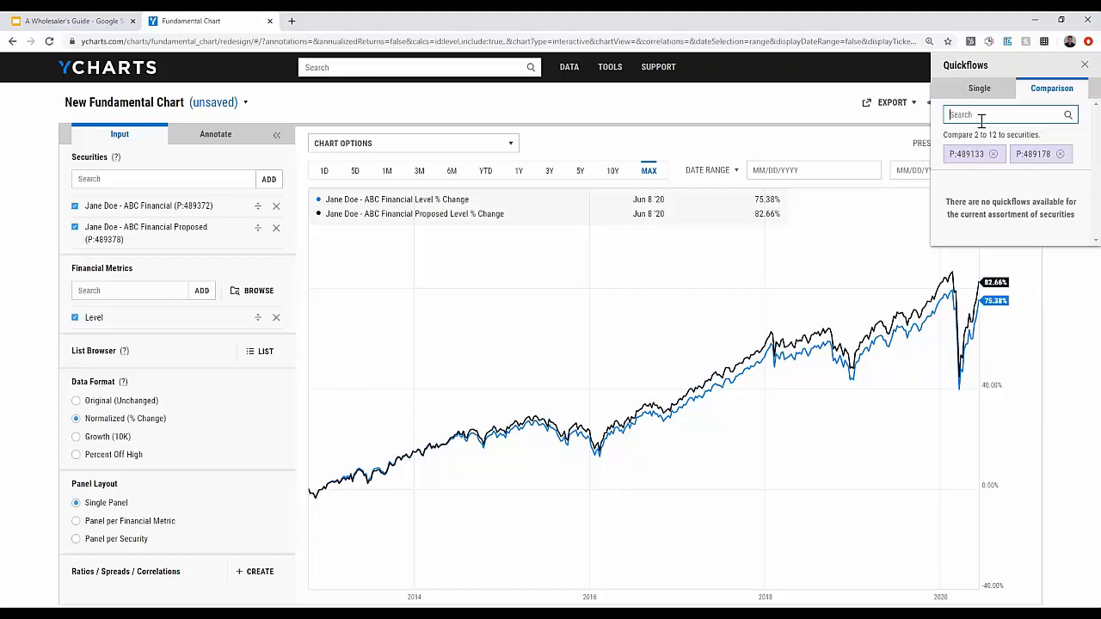
type("spy")
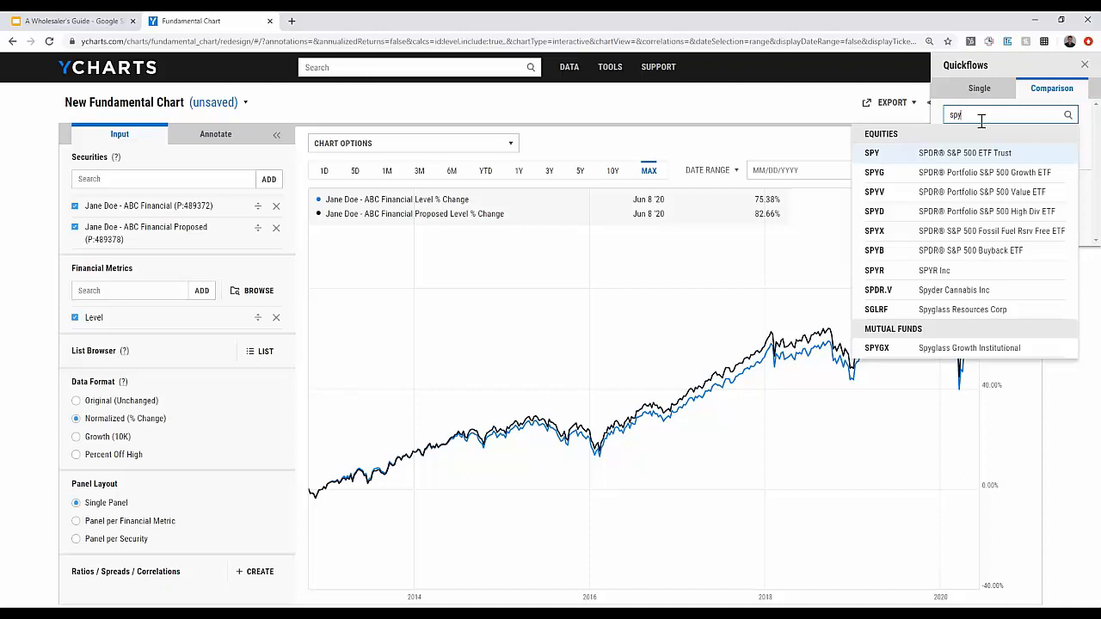
key("Return")
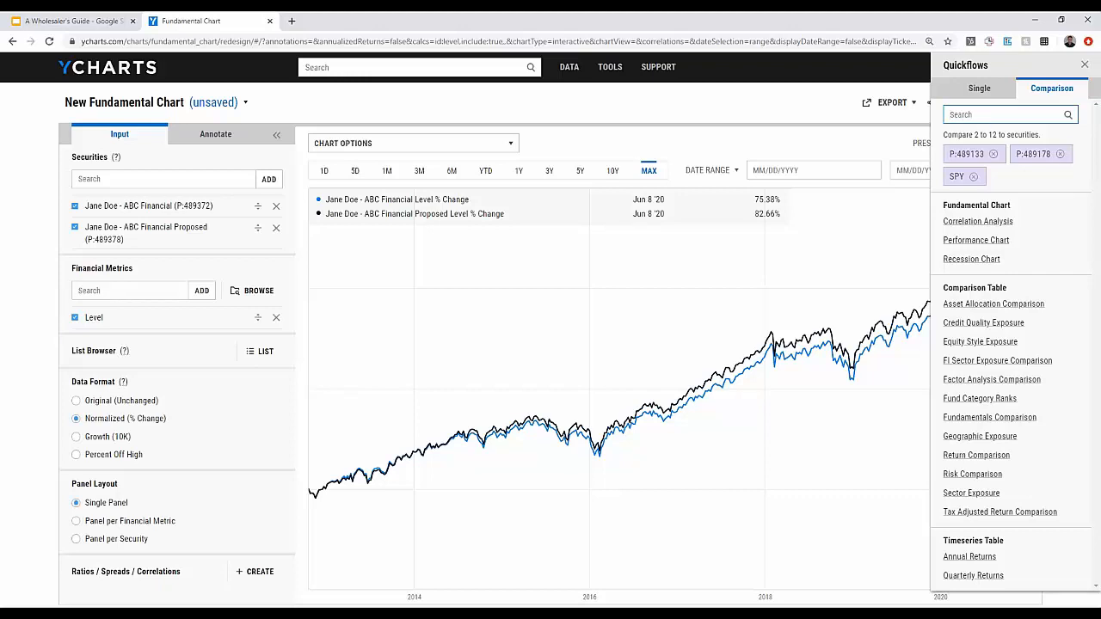
Run the Correlation Analysis quickflow and browse its security list to SPY's correlations
left_click(970, 226)
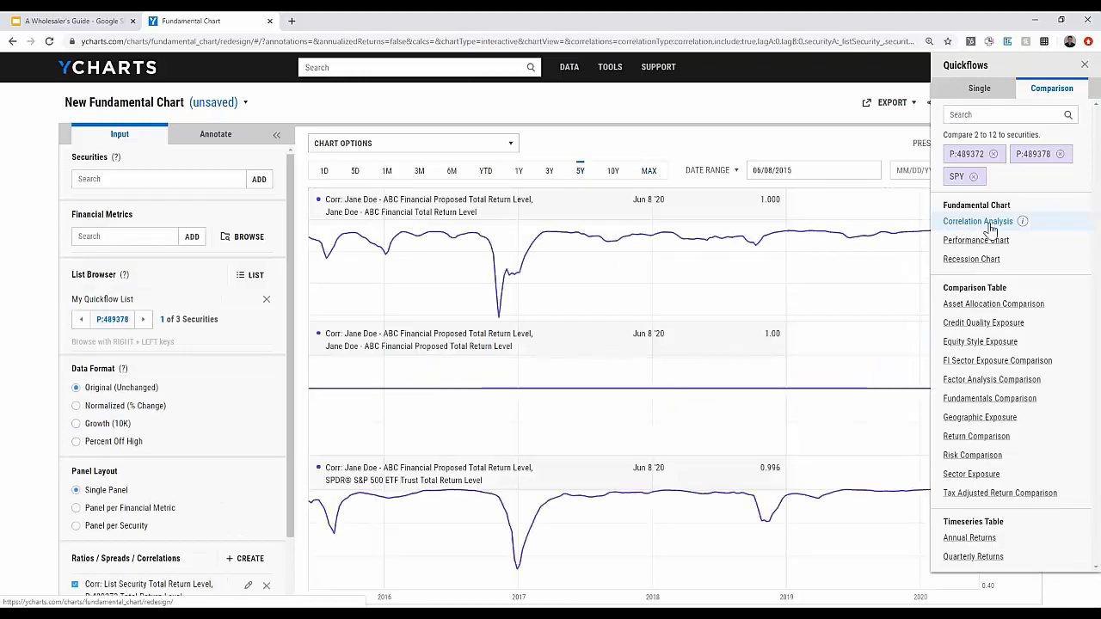
left_click(1086, 68)
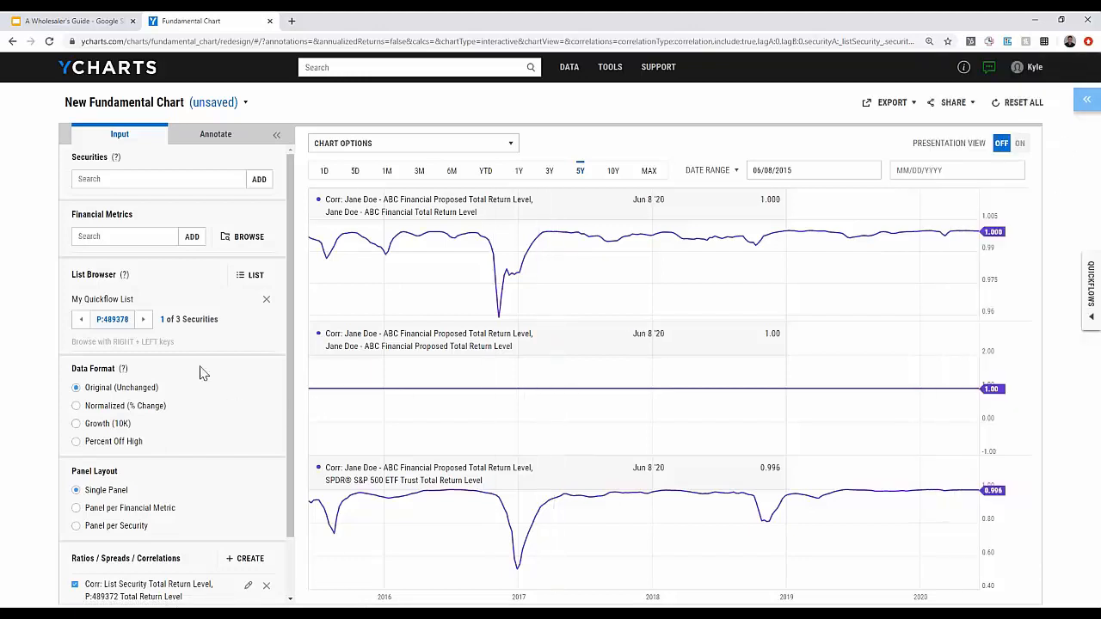
left_click(142, 323)
left_click(142, 324)
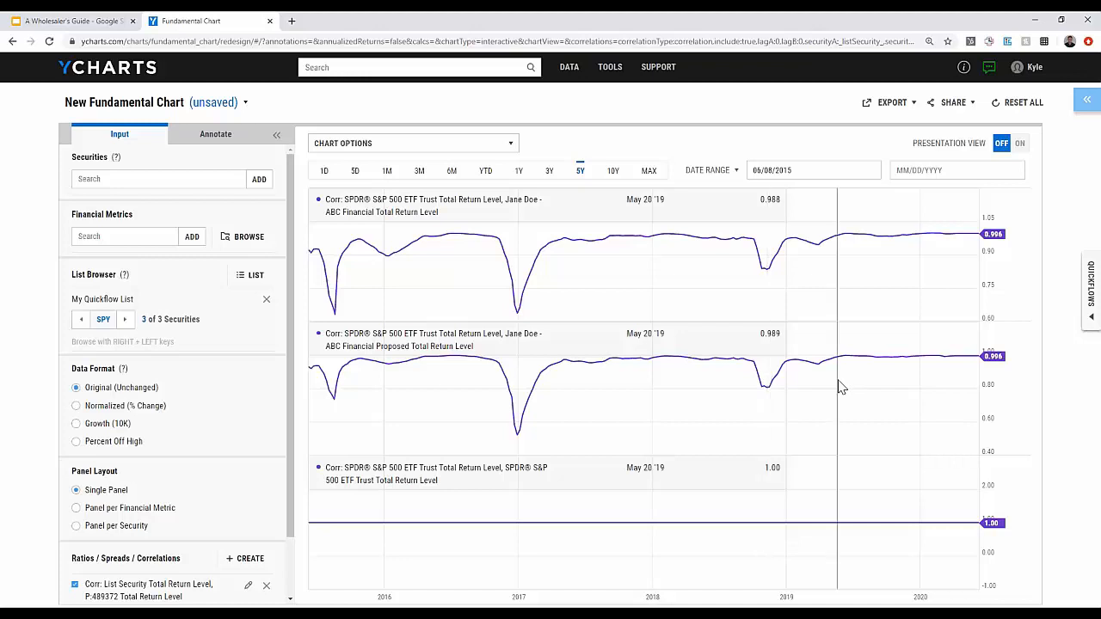
Remove SPY from the Quickflows comparison and generate the Tax Adjusted Return Comparison table for the two portfolios
left_click(1090, 295)
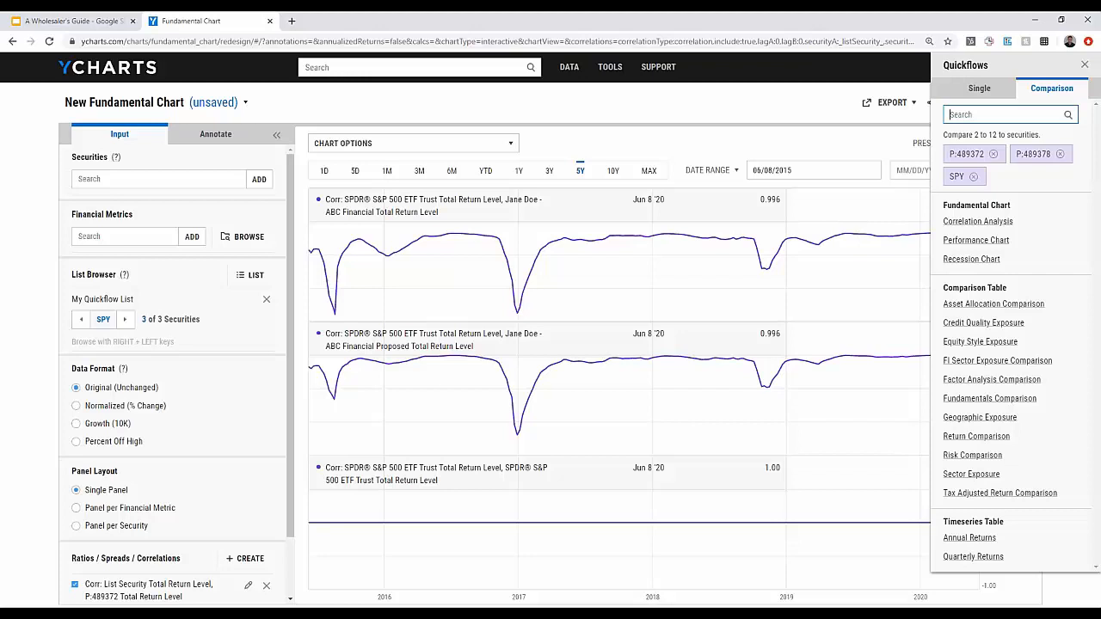
left_click(975, 178)
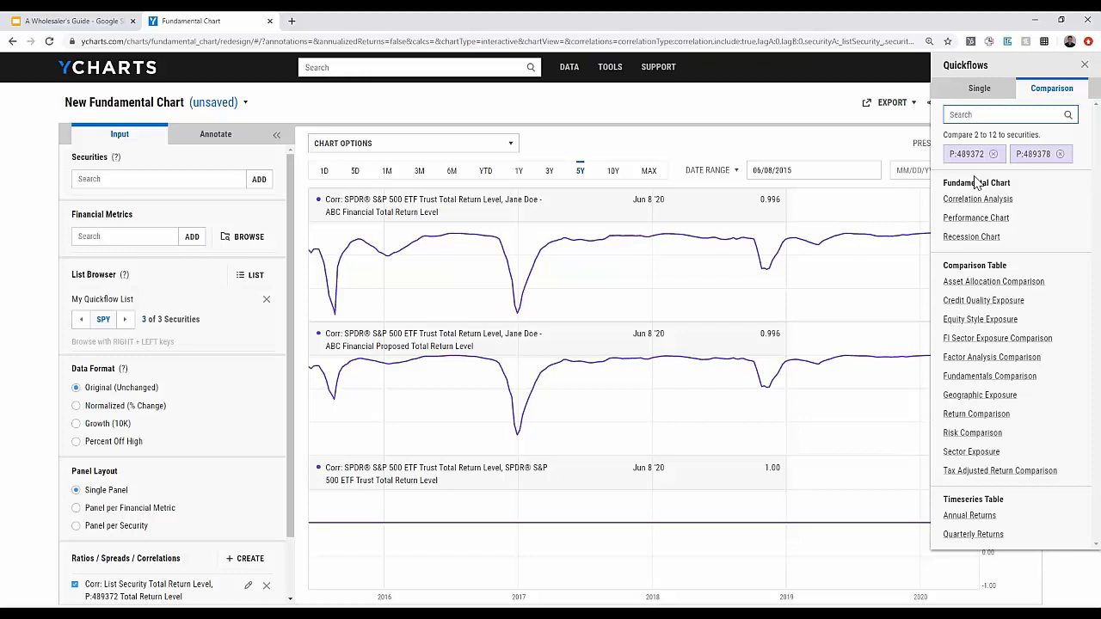
left_click(984, 474)
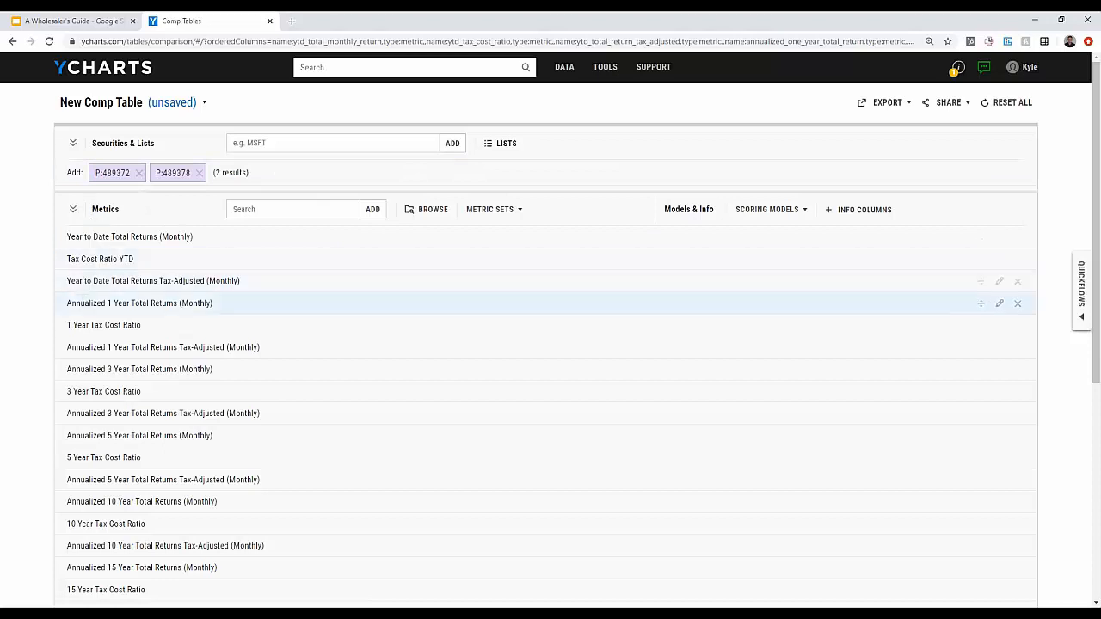
Collapse the table's metrics list and examine the tax-adjusted returns and tax cost ratios of both portfolios
left_click(72, 211)
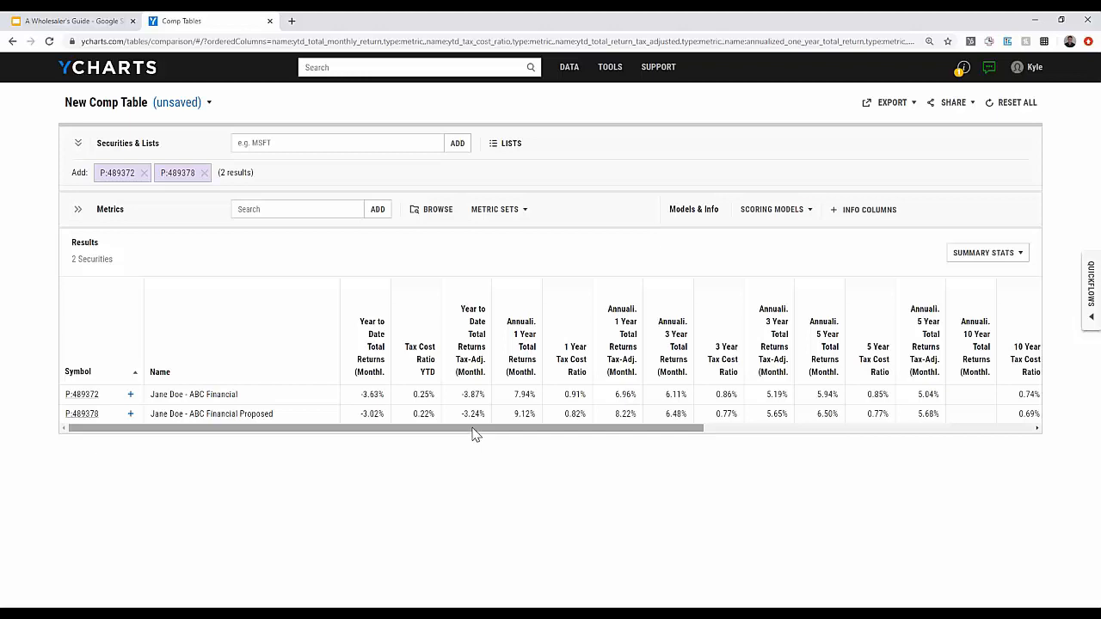
left_click_drag(472, 432, 493, 431)
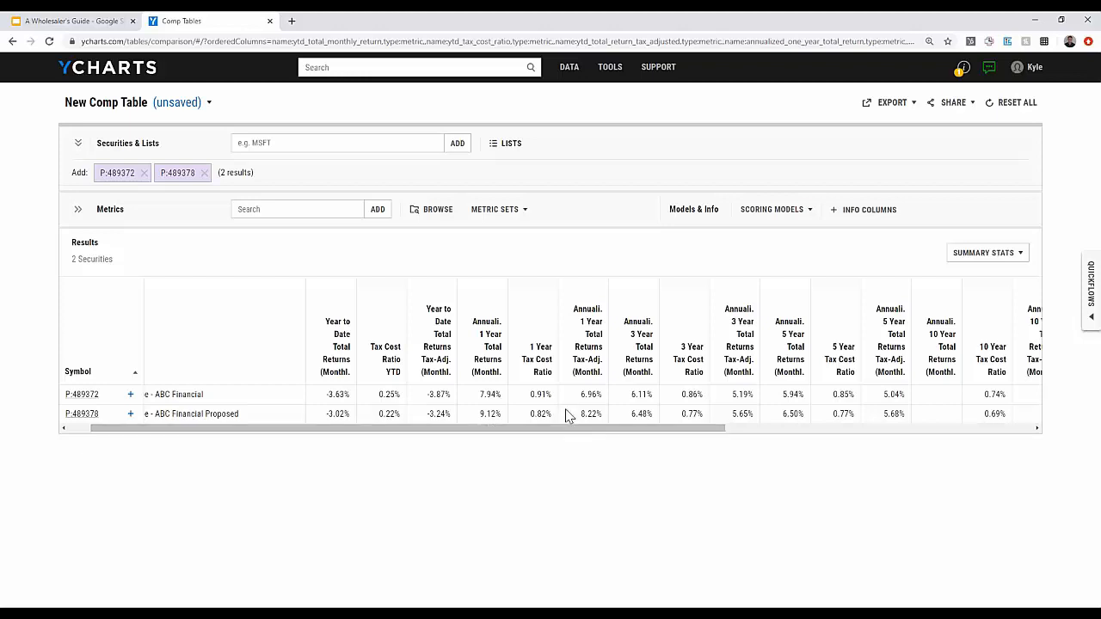
left_click_drag(671, 436, 624, 436)
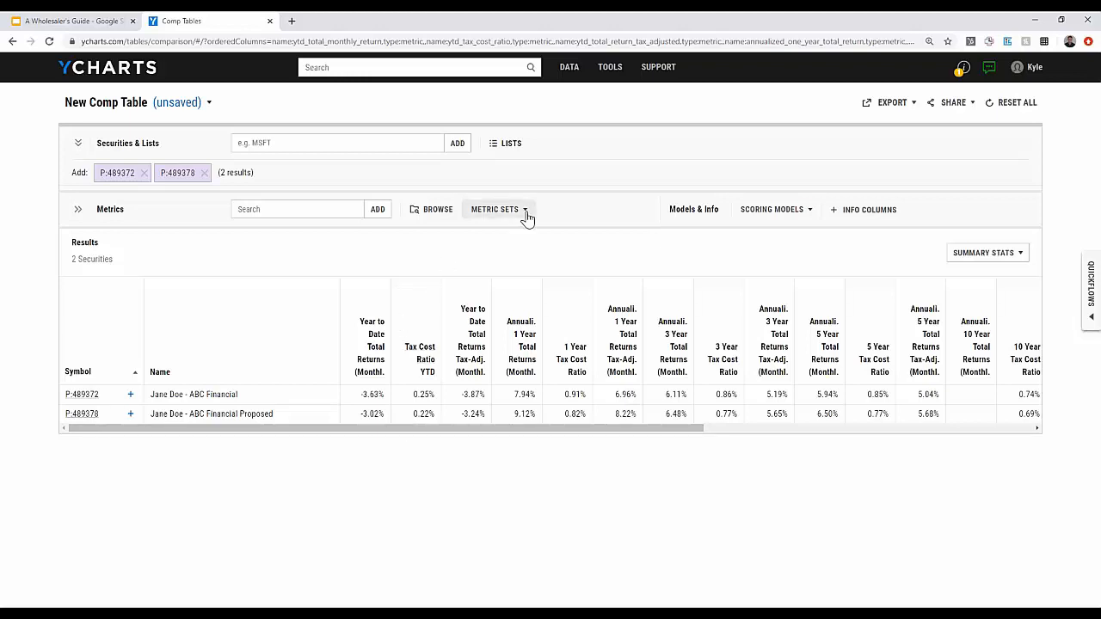
Return to the list of model portfolios
mouse_move(609, 78)
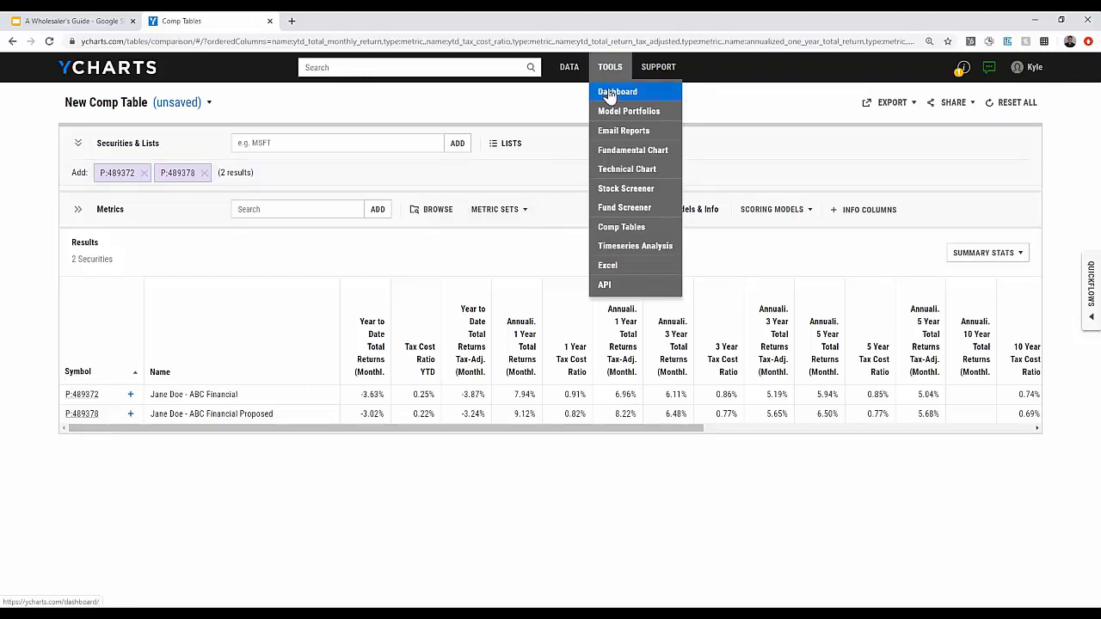
left_click(606, 113)
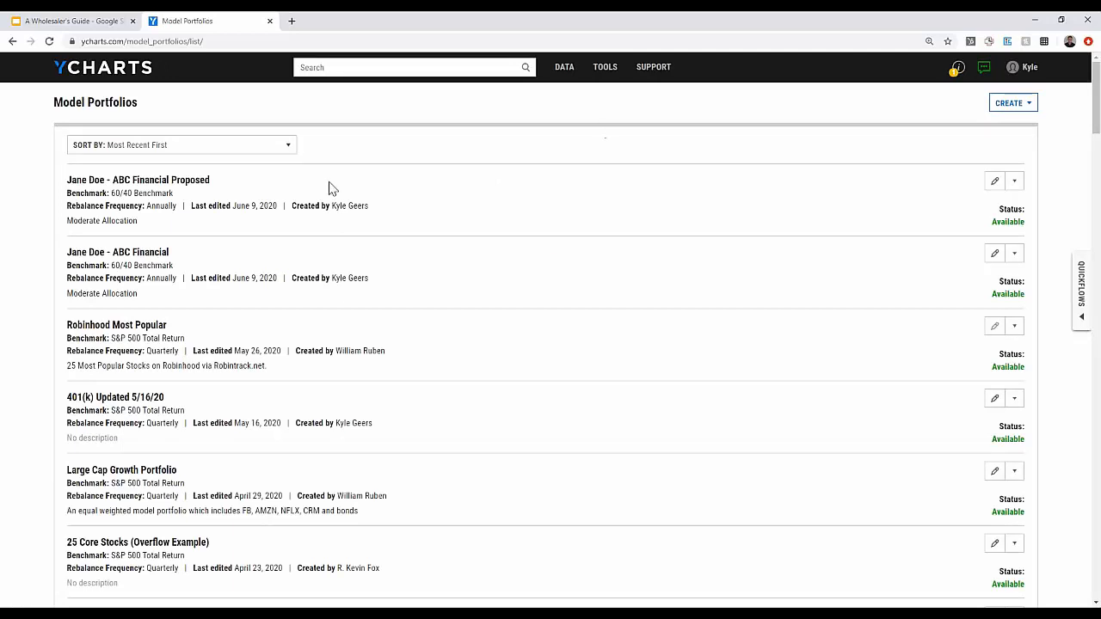
Open the ABC Financial Proposed model portfolio from the portfolio list
left_click(1017, 183)
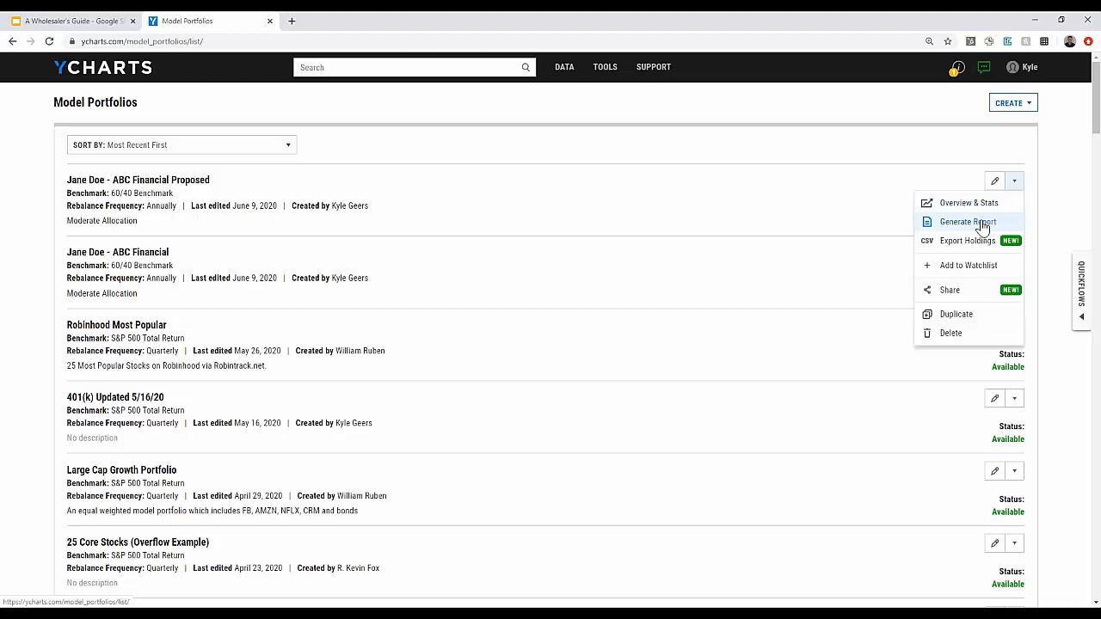
left_click(190, 183)
left_click(189, 183)
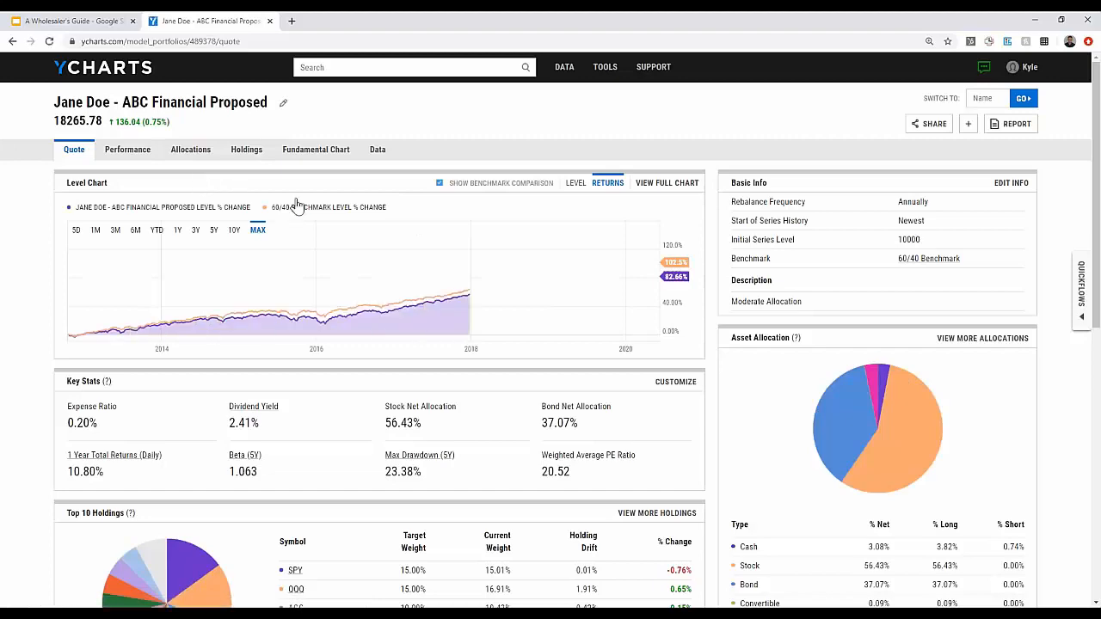
Start a report for the proposed portfolio using the Side by Side Comprehensive Report - No Benchmark template
left_click(1016, 126)
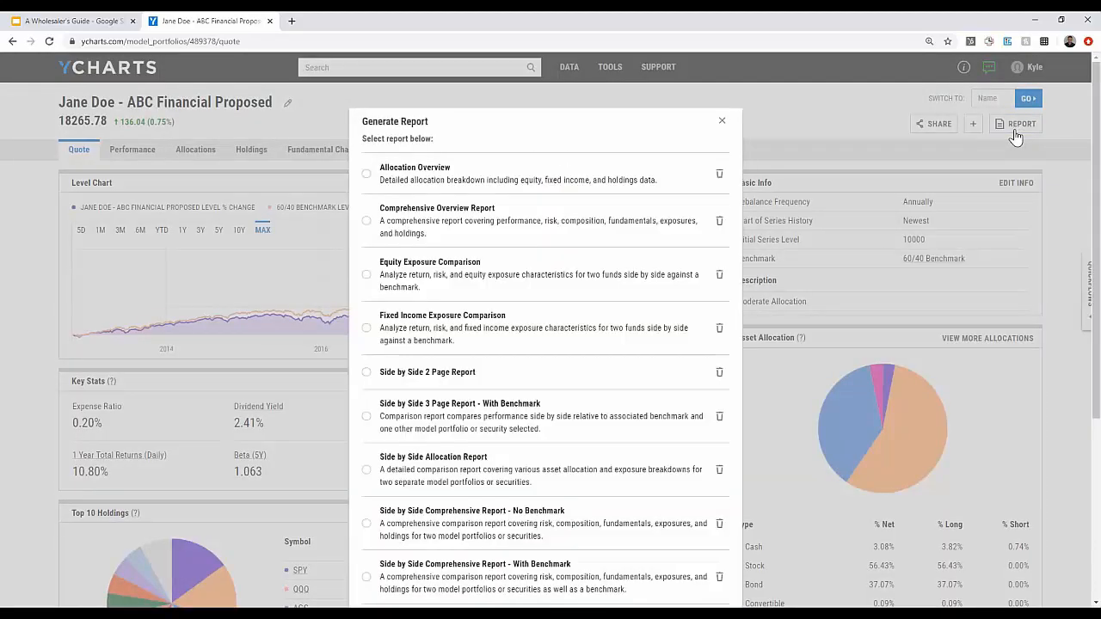
scroll(600, 302, "down", 1)
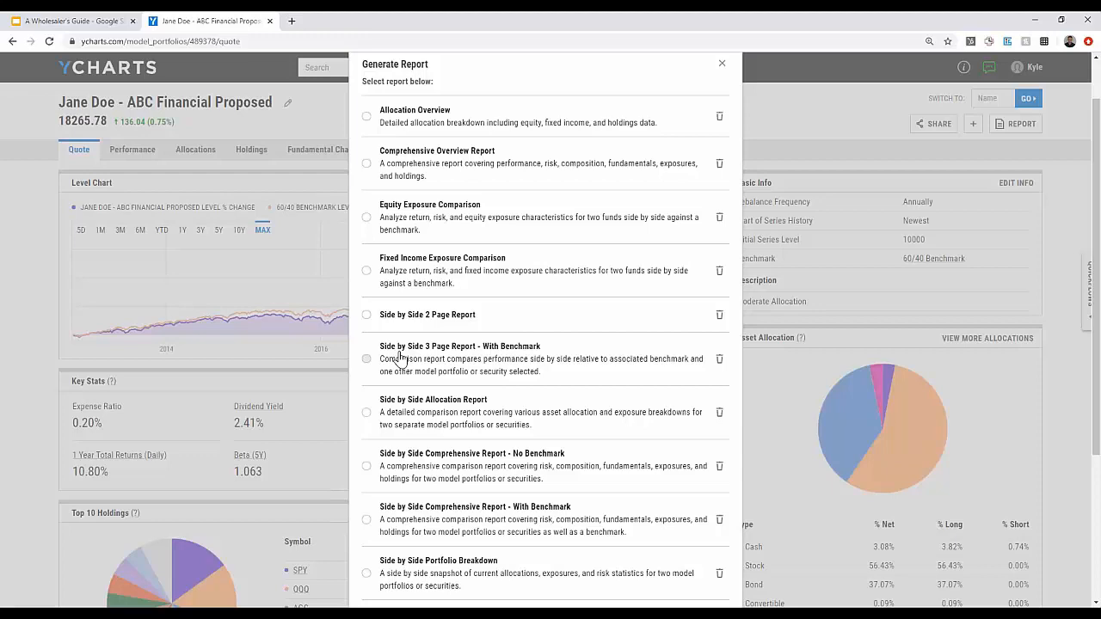
scroll(413, 353, "down", 2)
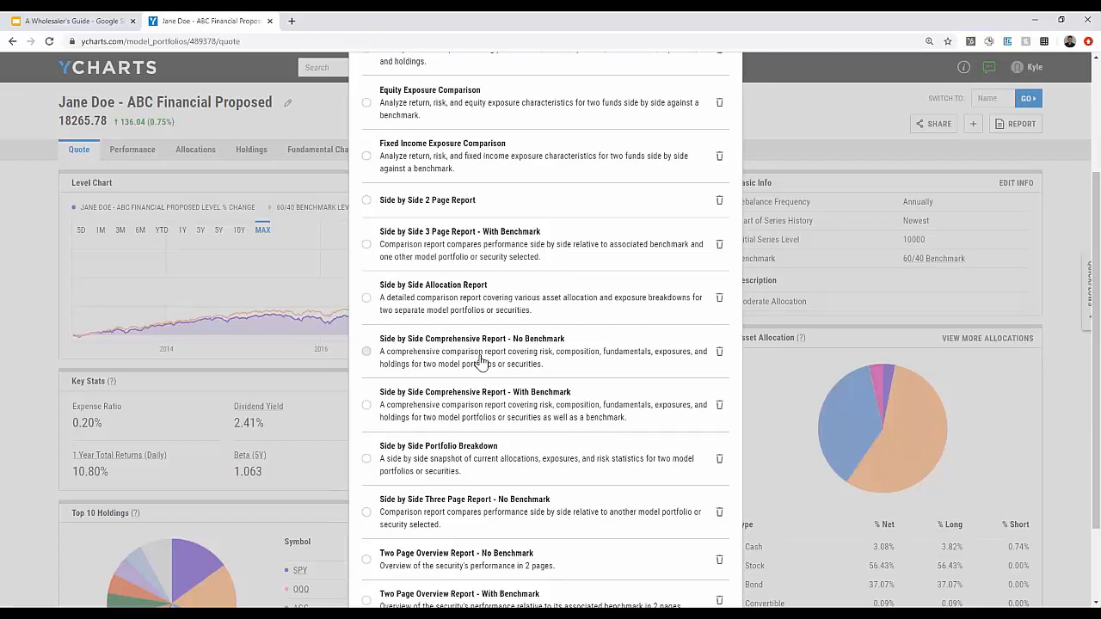
left_click(410, 357)
scroll(594, 379, "down", 2)
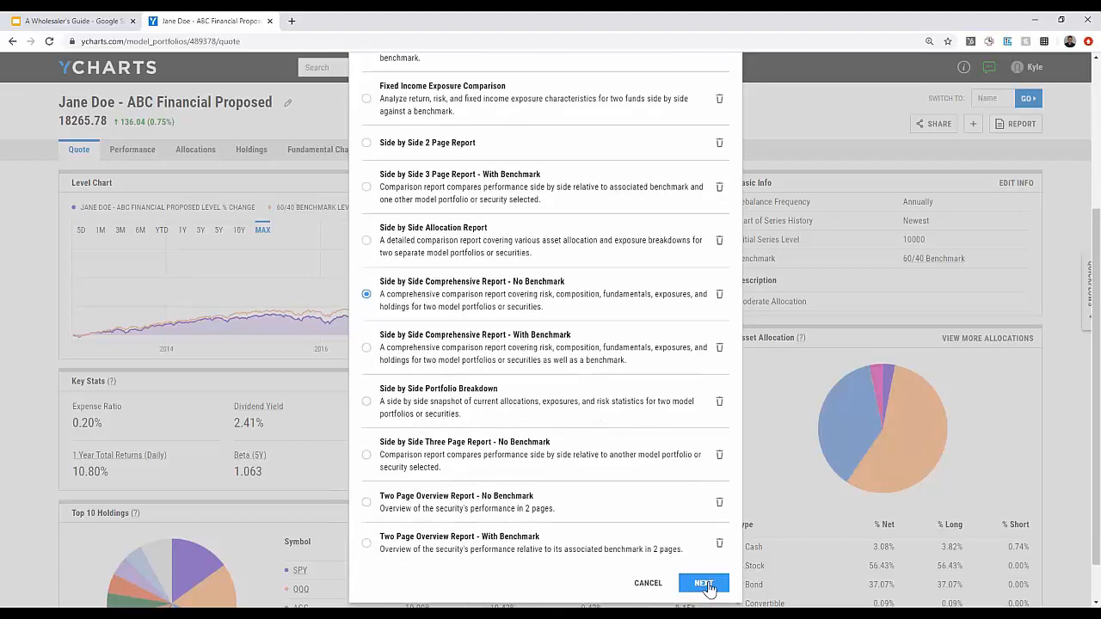
left_click(705, 583)
Select the original ABC Financial model portfolio as the item to compare against in the report
left_click(423, 174)
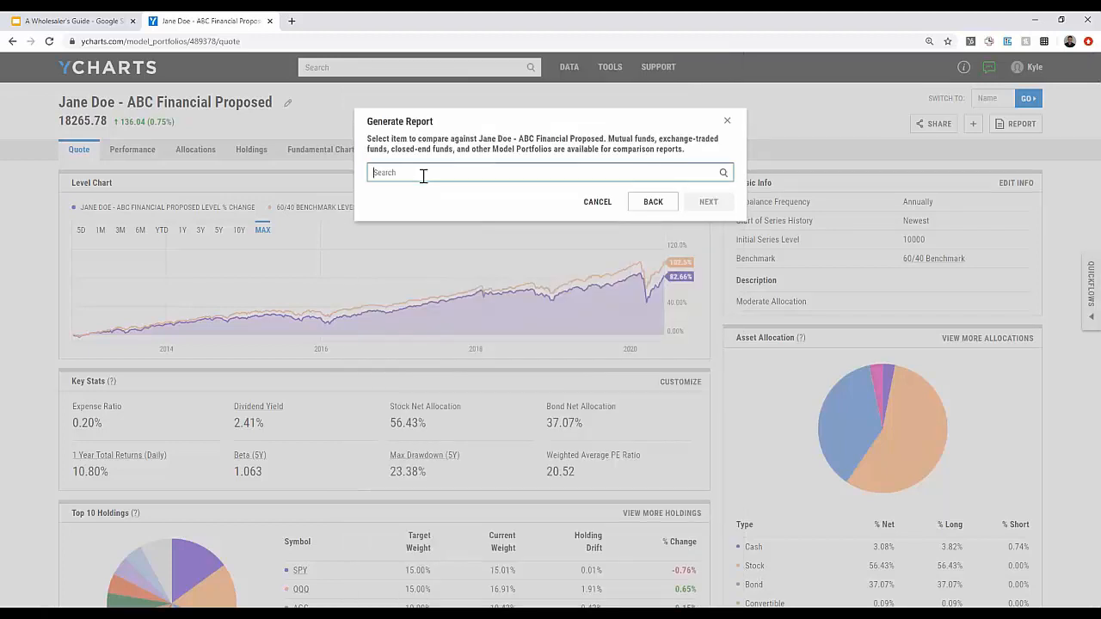
type("jane")
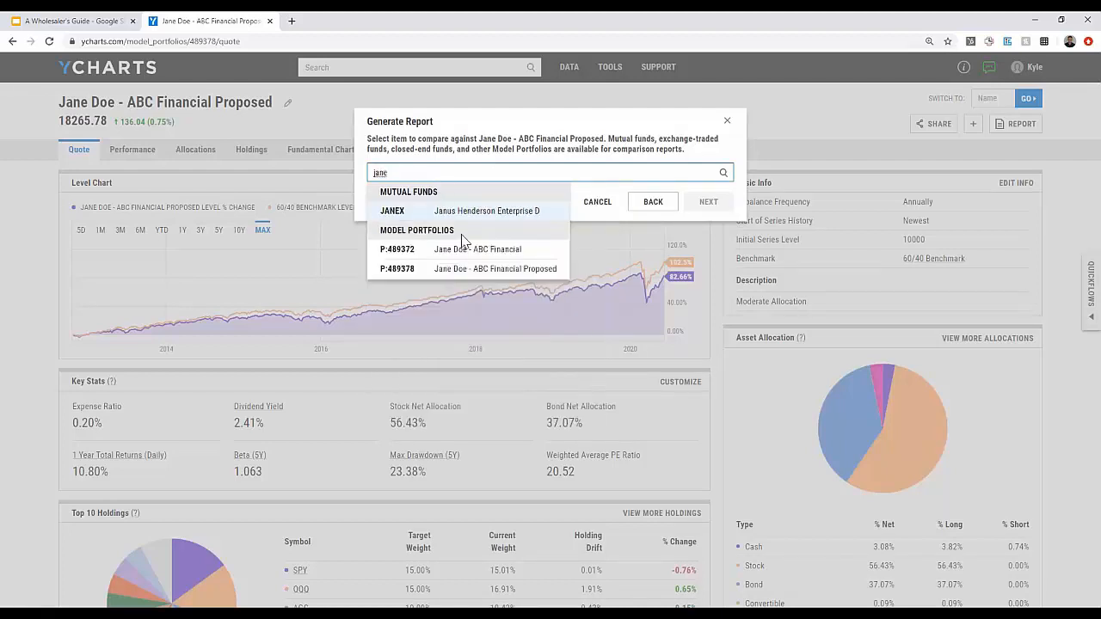
left_click(456, 253)
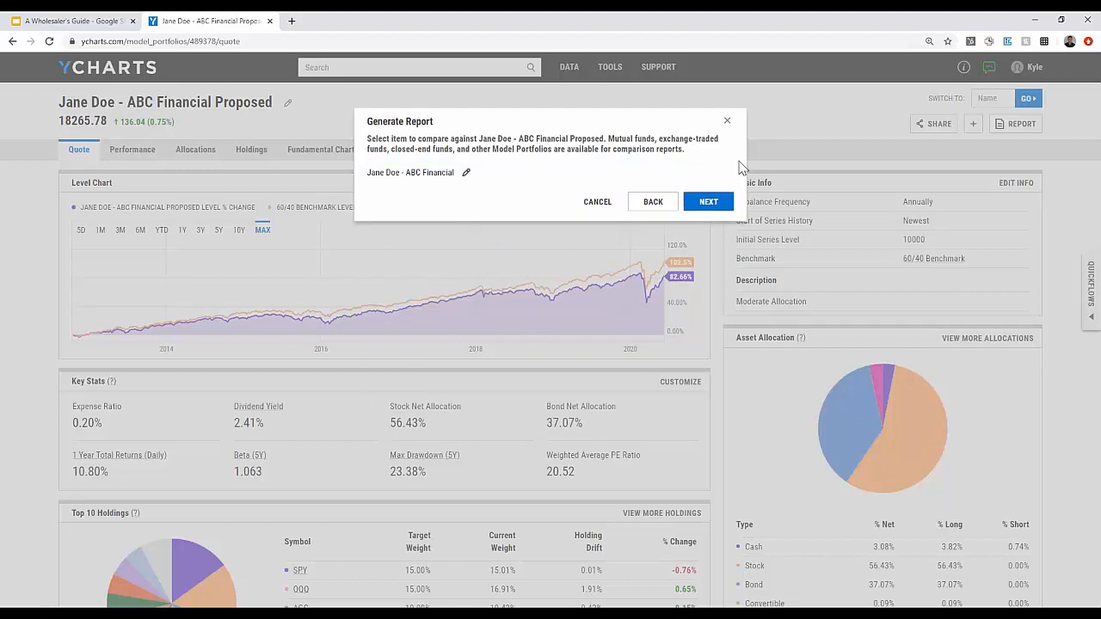
left_click(711, 203)
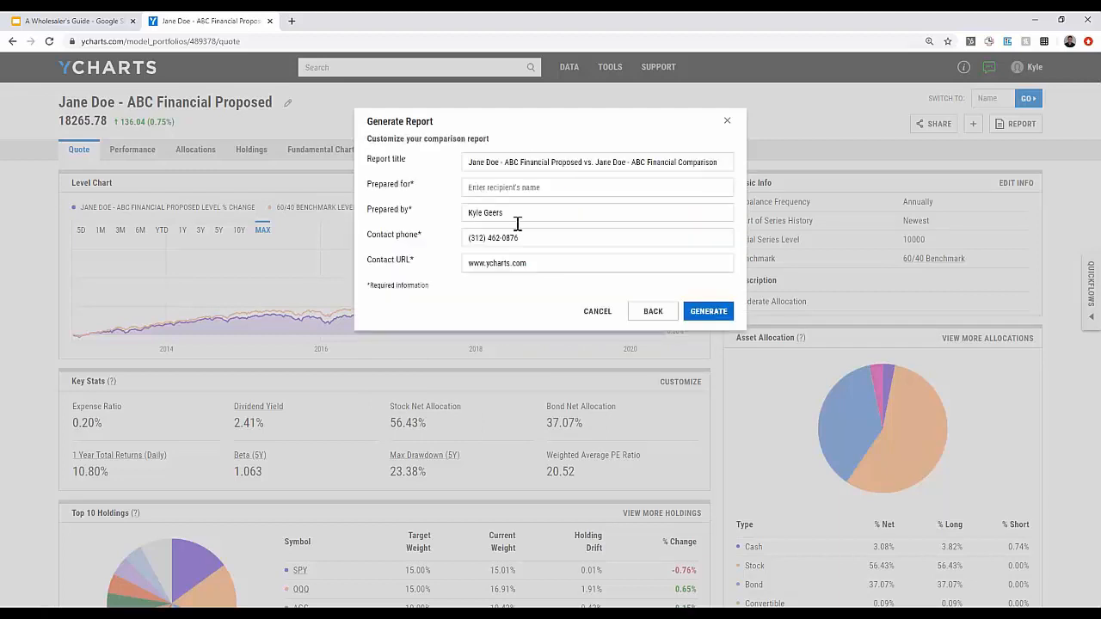
Enter the recipient's name in the report details, generate the comparison report and open the downloaded PDF
left_click(499, 188)
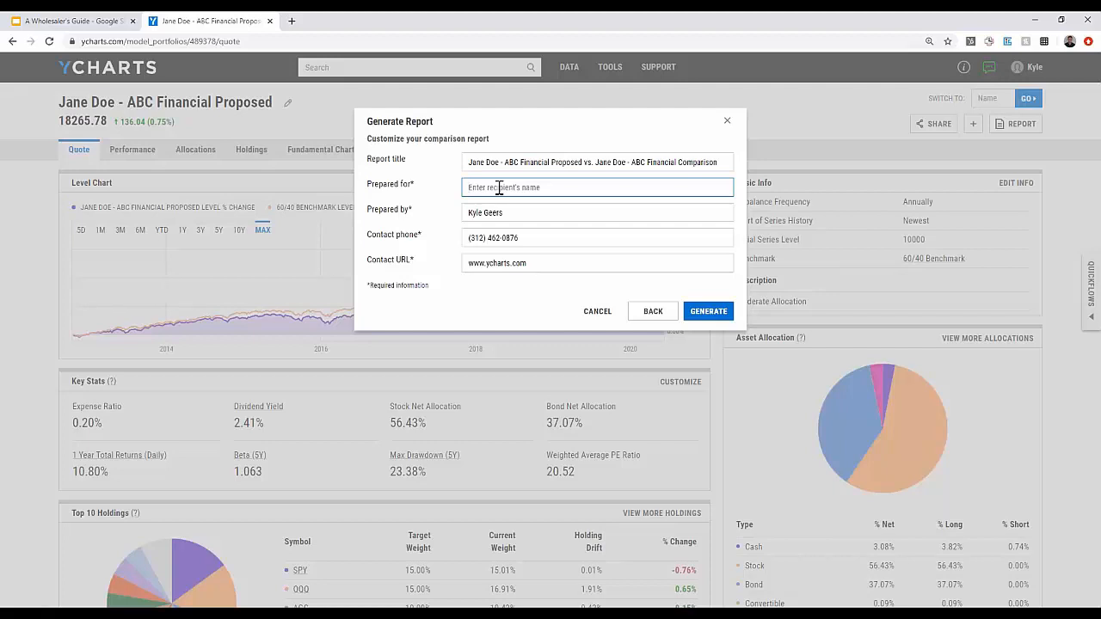
type("Jane Doe")
left_click(709, 313)
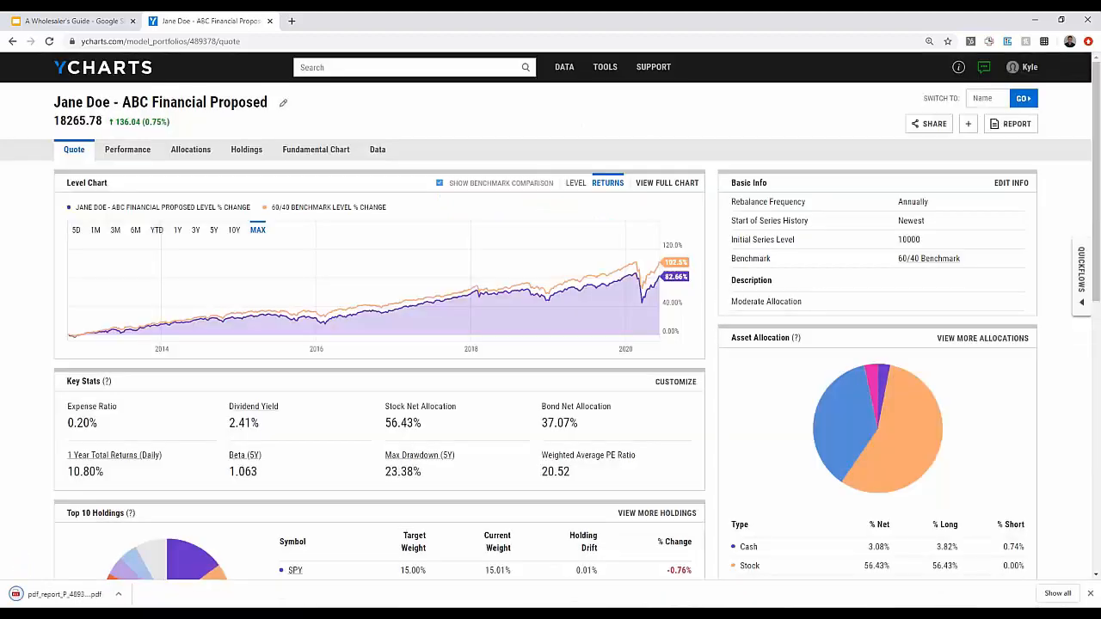
left_click(41, 595)
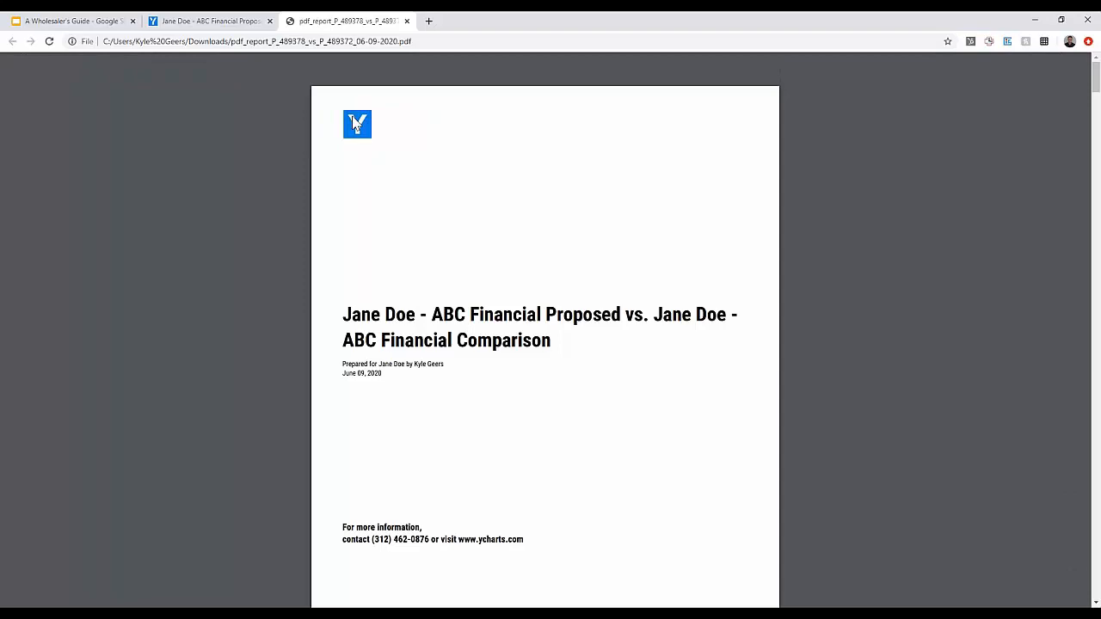
Examine the report's cover page and its cumulative, periodic and annual returns with the key stats of both portfolios
scroll(367, 145, "down", 3)
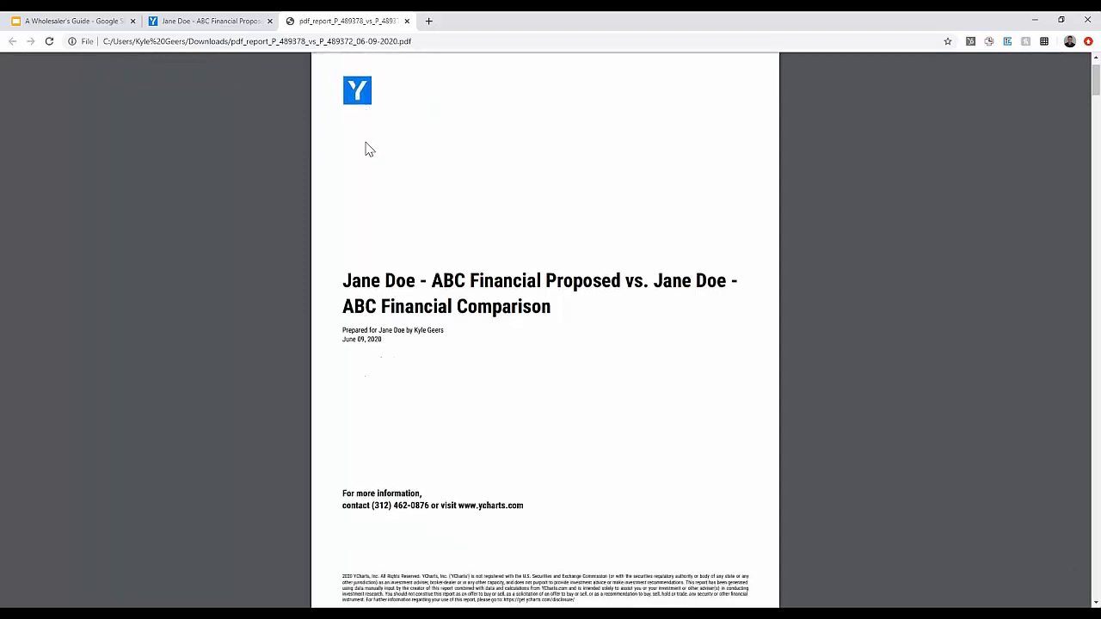
scroll(370, 164, "down", 3)
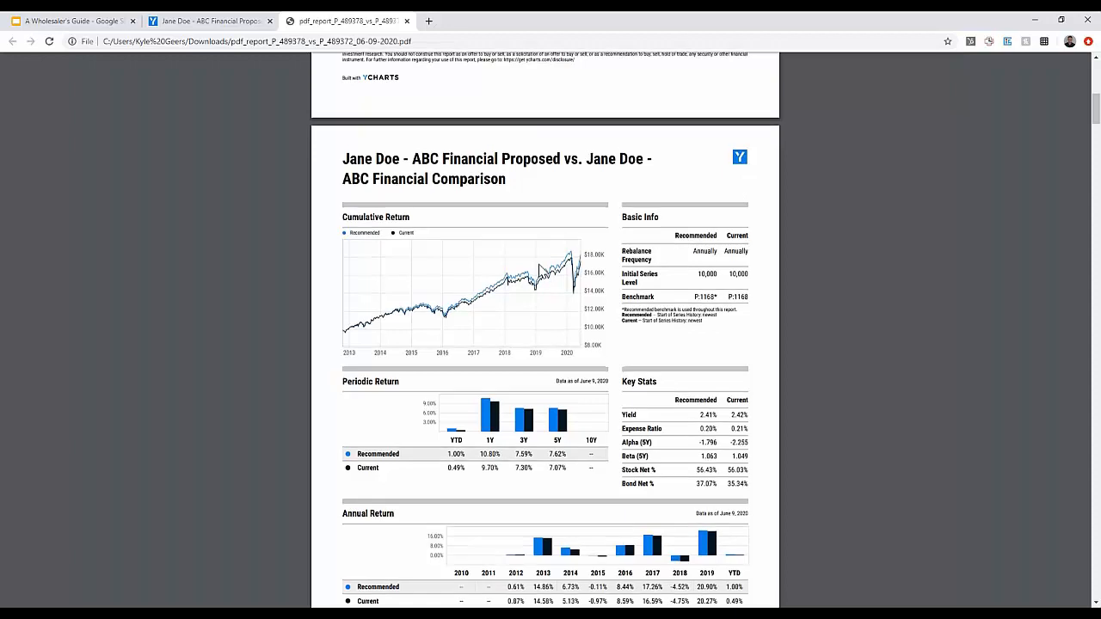
scroll(539, 271, "down", 1)
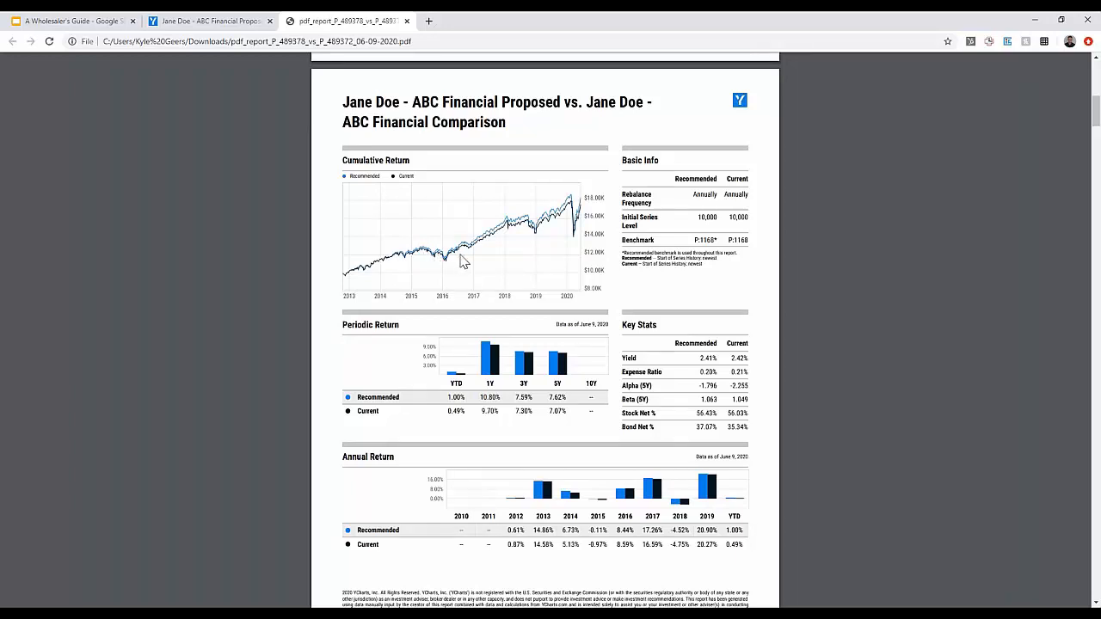
scroll(462, 262, "down", 1)
scroll(462, 263, "down", 1)
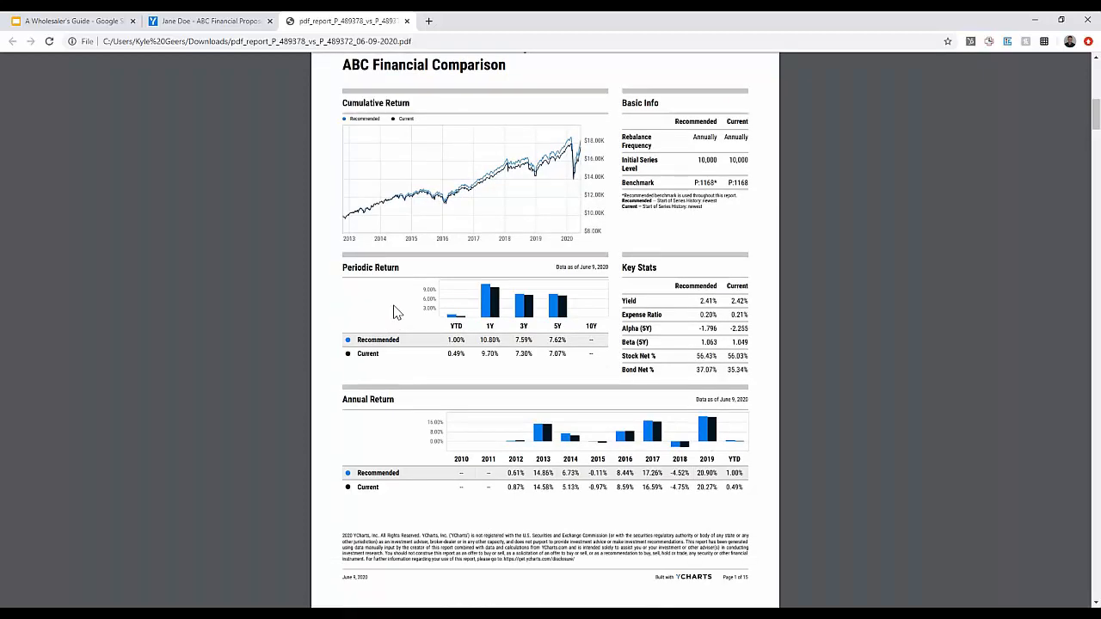
scroll(408, 334, "down", 1)
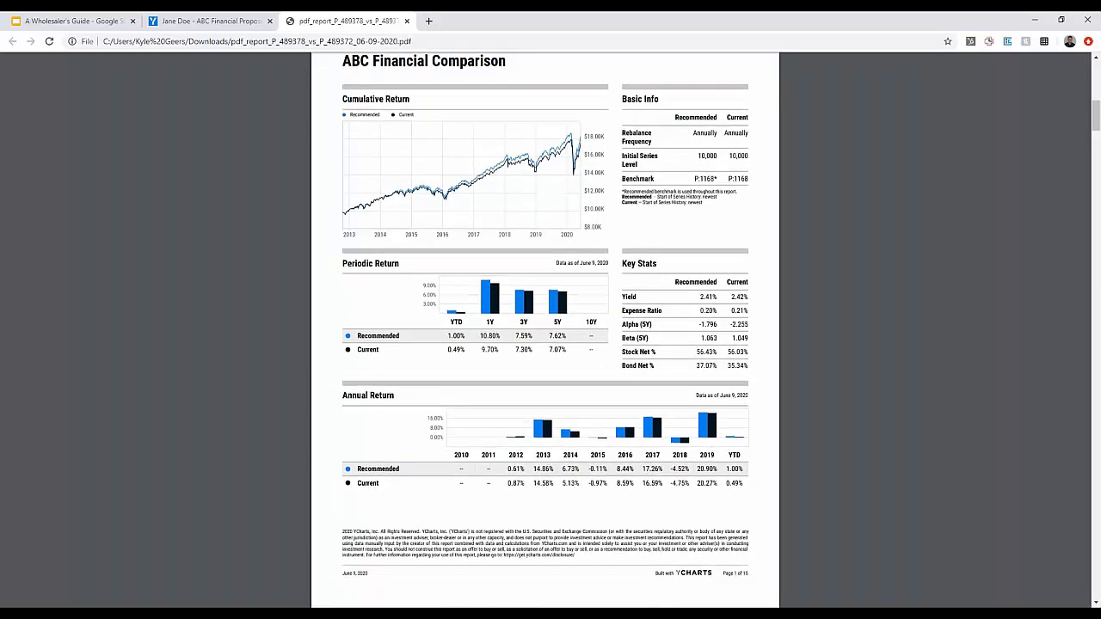
Review the report's asset allocation, geographic exposure, market capitalization, stock style and stock sector exposure comparisons
scroll(408, 334, "down", 8)
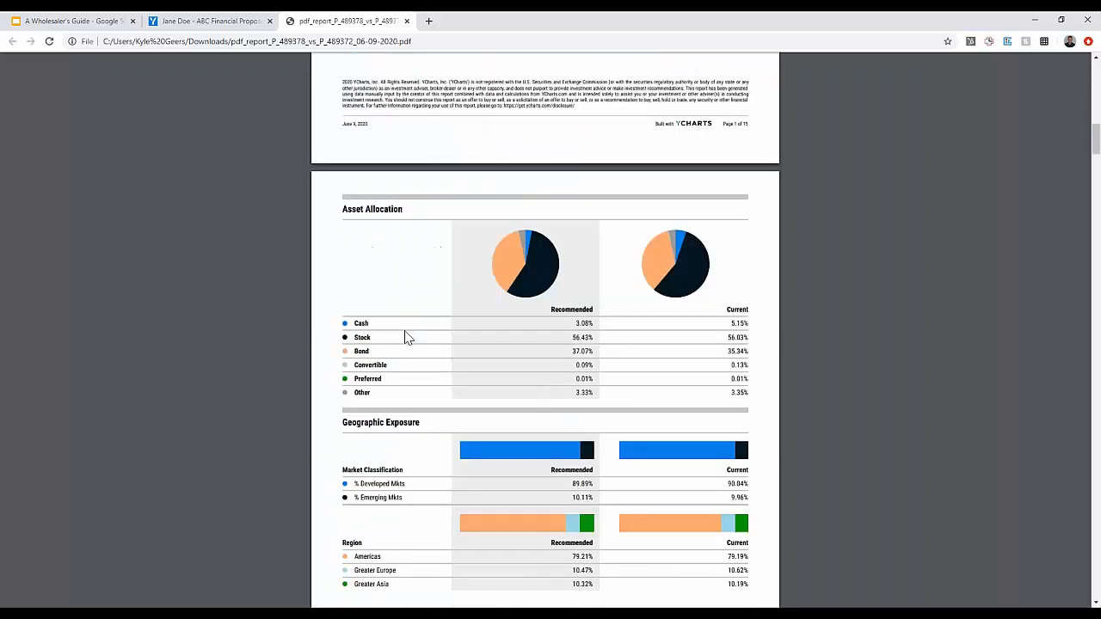
scroll(408, 336, "down", 1)
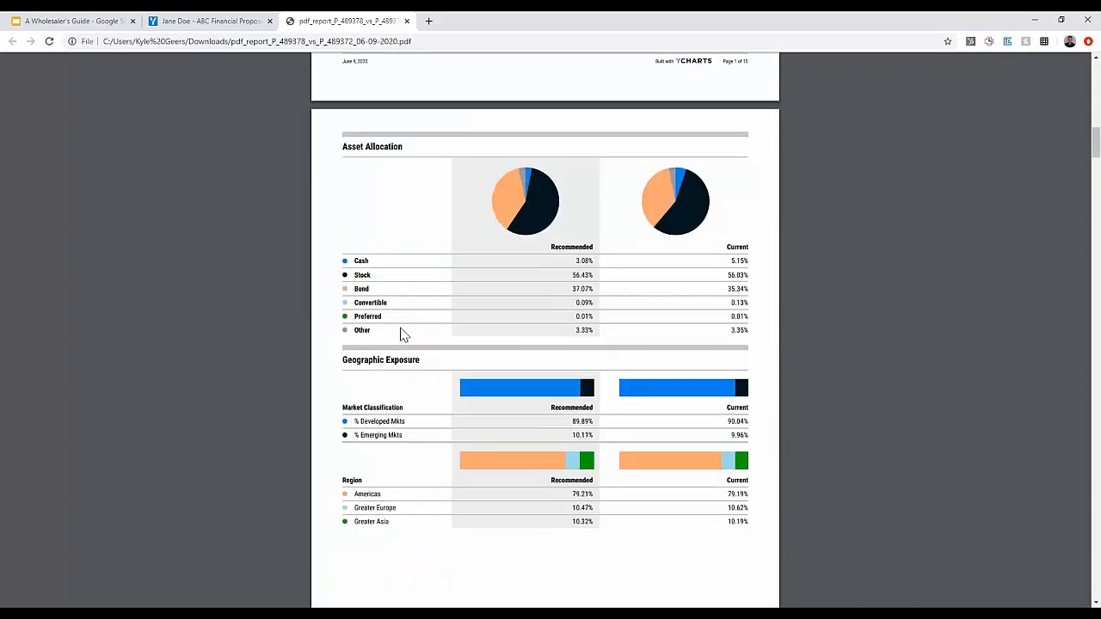
scroll(422, 286, "down", 1)
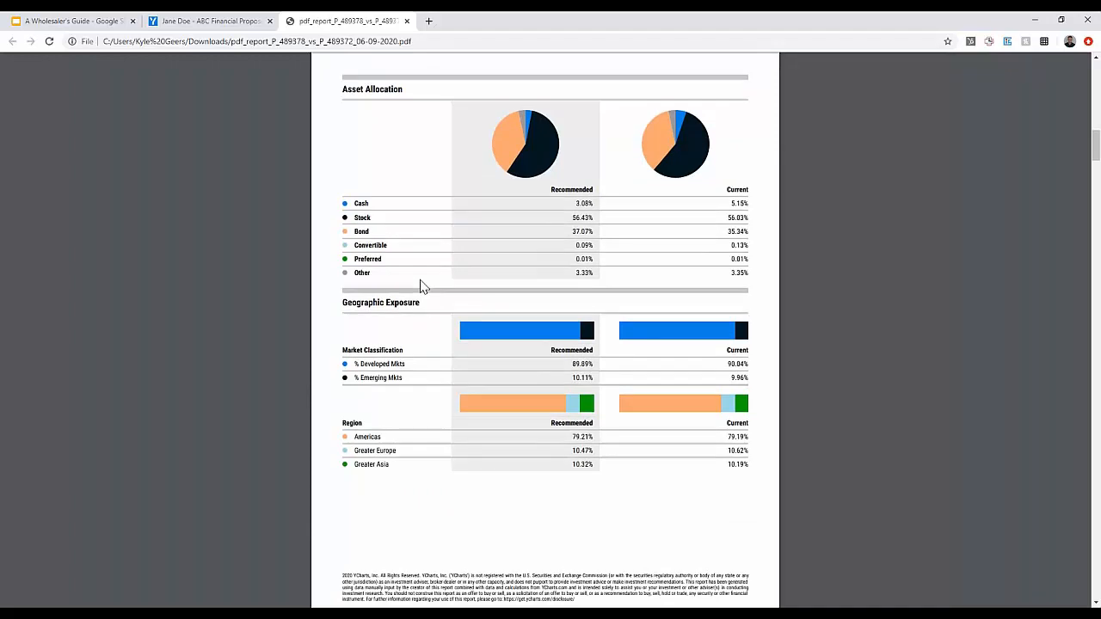
scroll(421, 285, "down", 5)
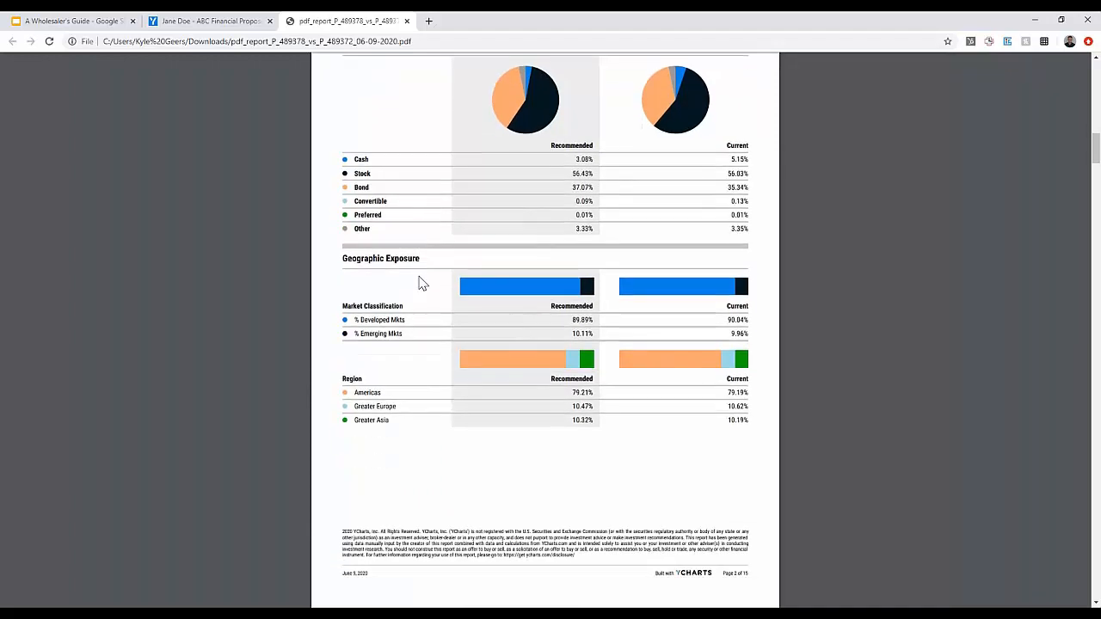
scroll(422, 286, "down", 6)
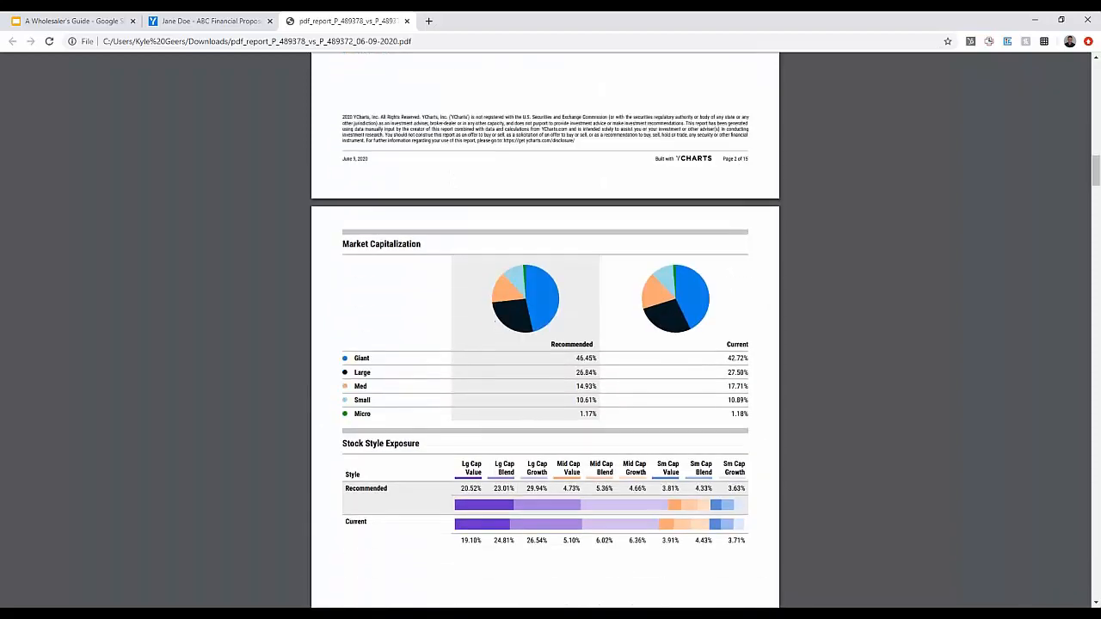
scroll(421, 285, "down", 5)
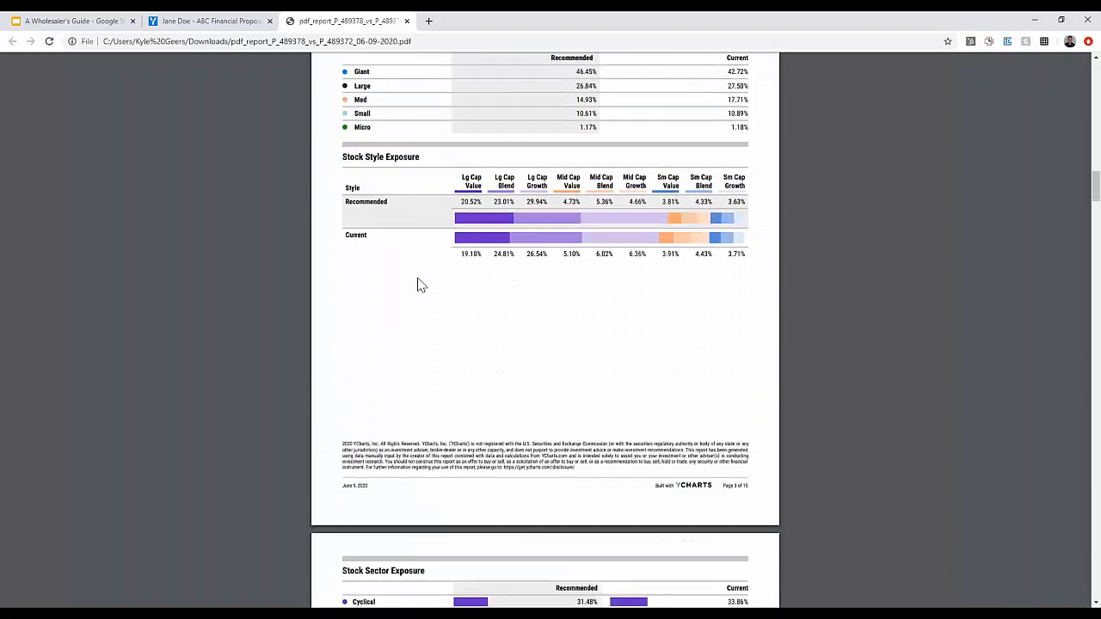
scroll(416, 282, "down", 6)
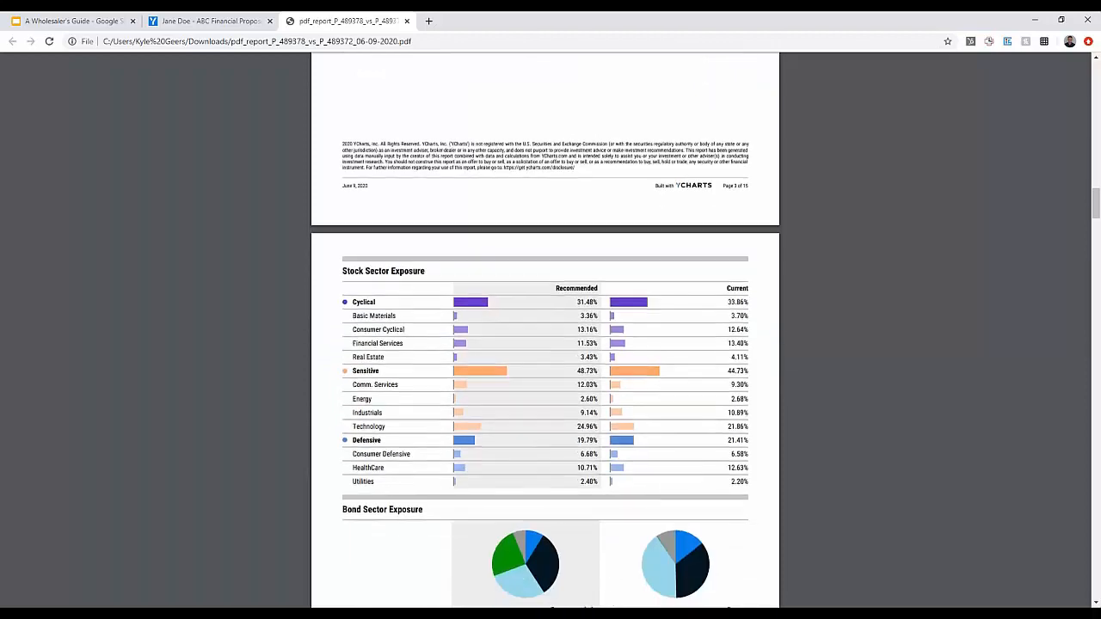
Compare the bond sector, bond maturity and credit quality exposures and the top 10 holdings of both portfolios in the report
scroll(417, 282, "down", 5)
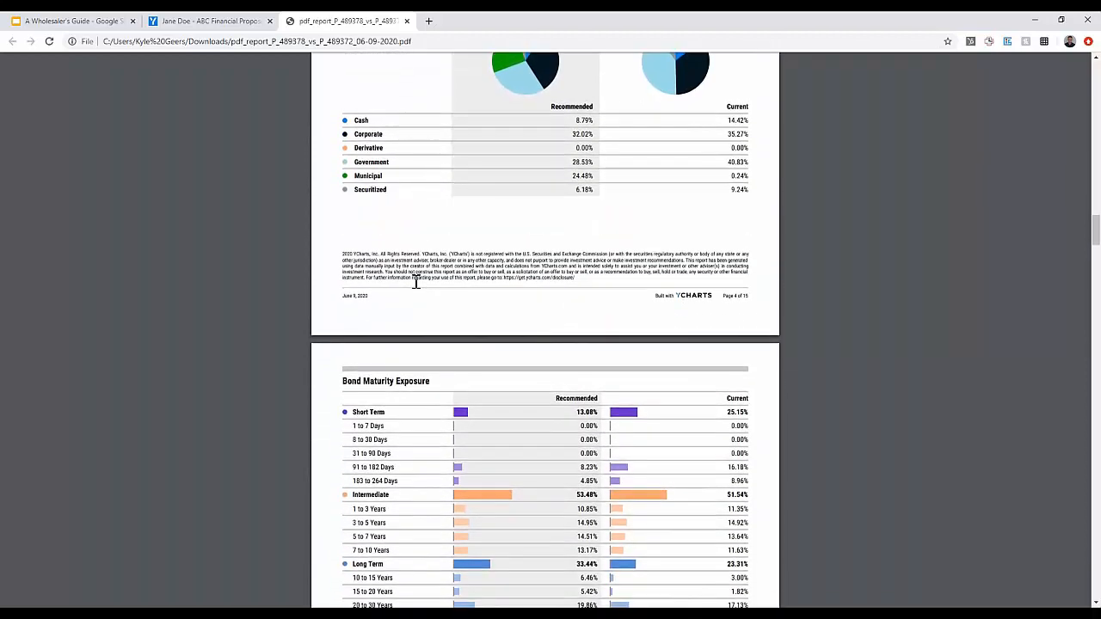
scroll(417, 284, "down", 4)
scroll(416, 289, "down", 3)
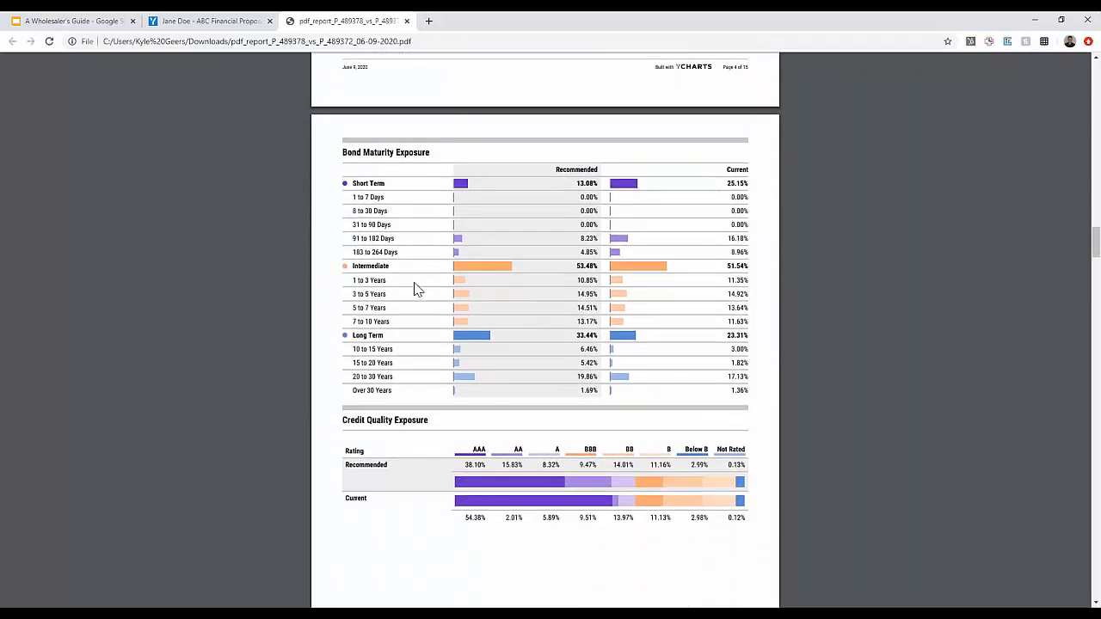
scroll(441, 258, "down", 2)
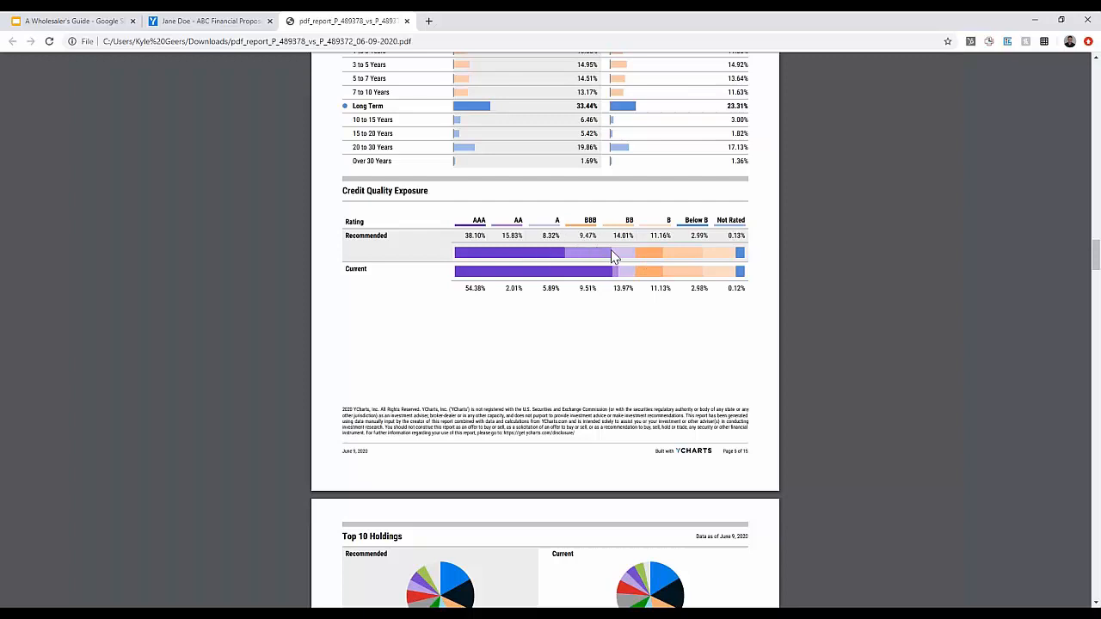
scroll(436, 239, "down", 3)
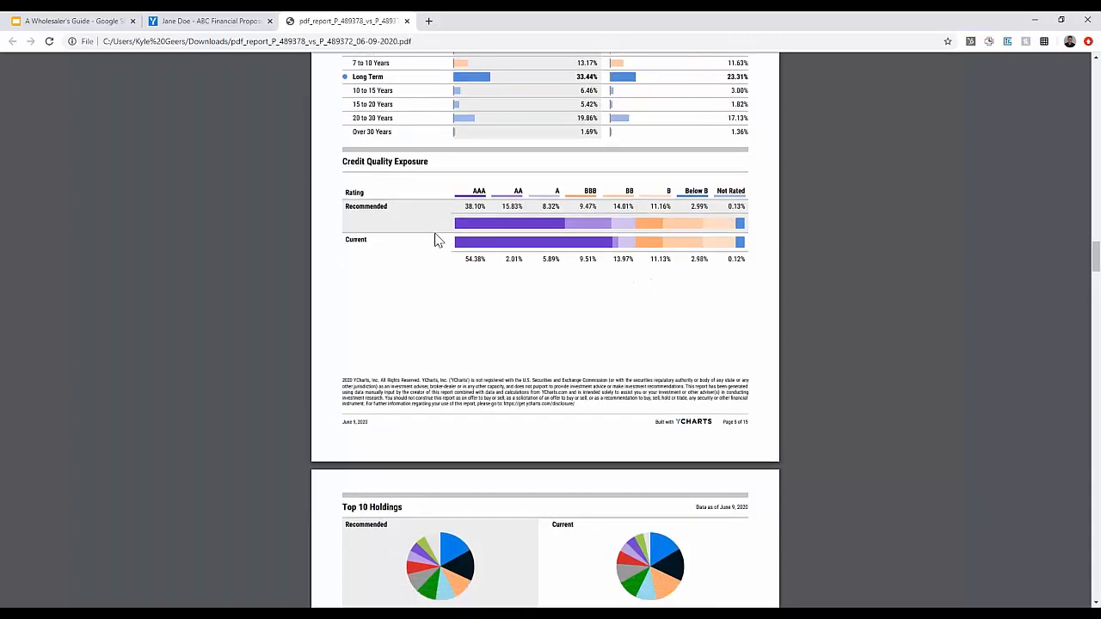
scroll(489, 214, "down", 2)
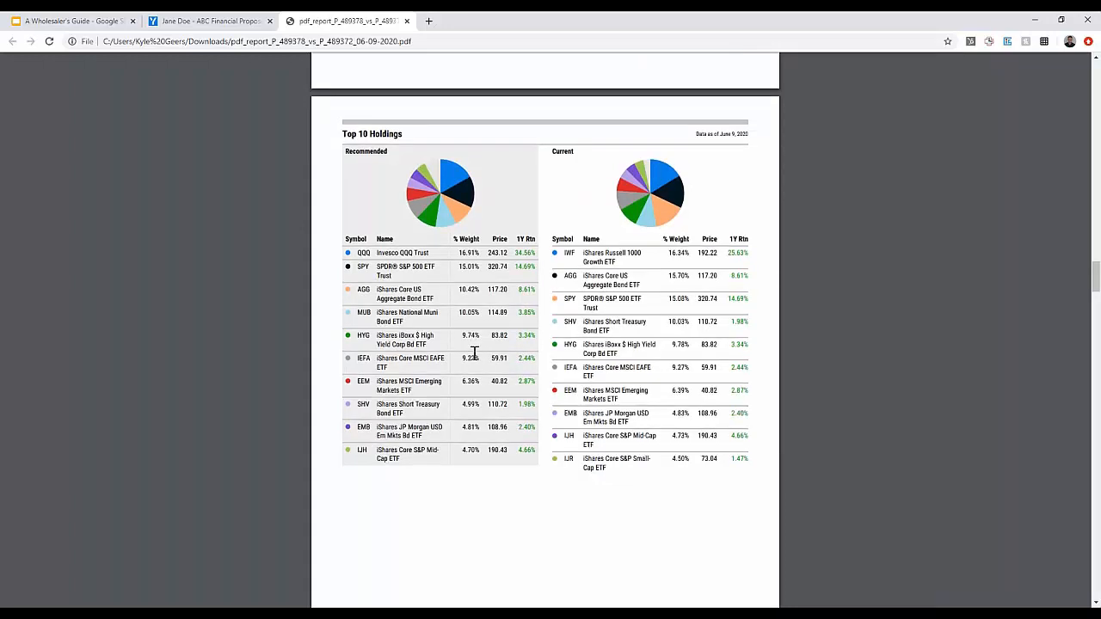
Examine the report's risk info, risk/reward and fundamentals sections for the recommended and current portfolios
scroll(475, 354, "down", 6)
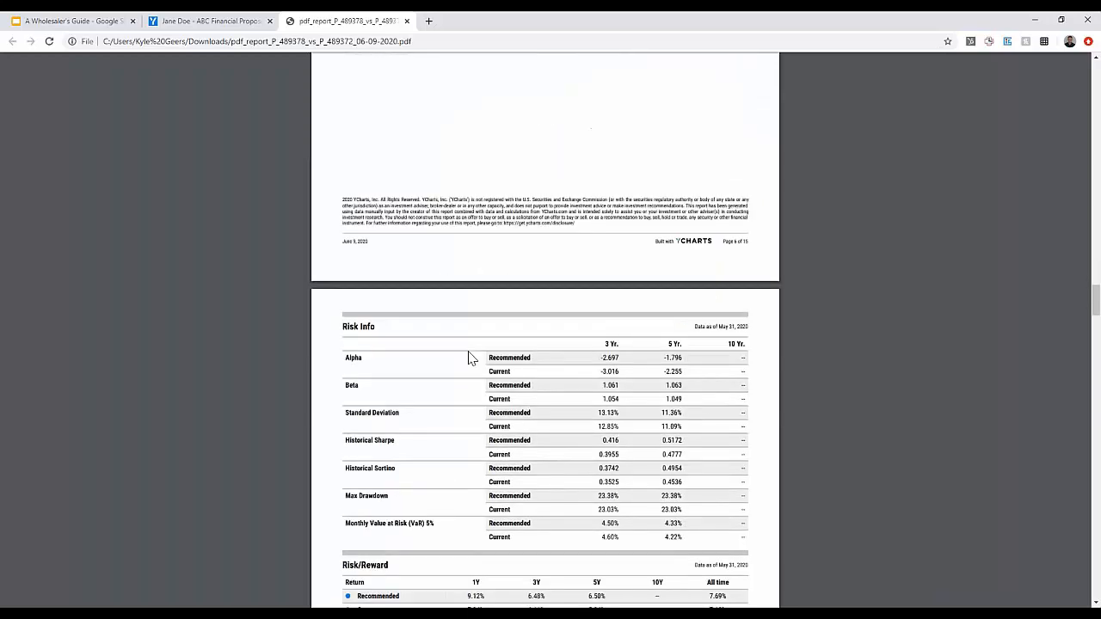
scroll(471, 359, "down", 1)
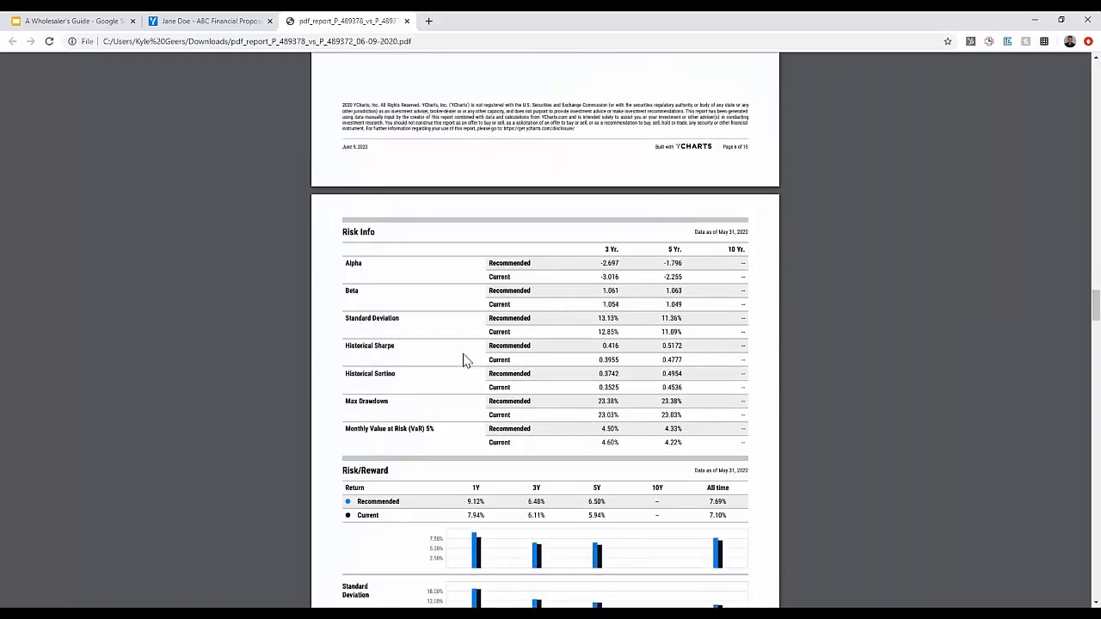
scroll(462, 359, "down", 1)
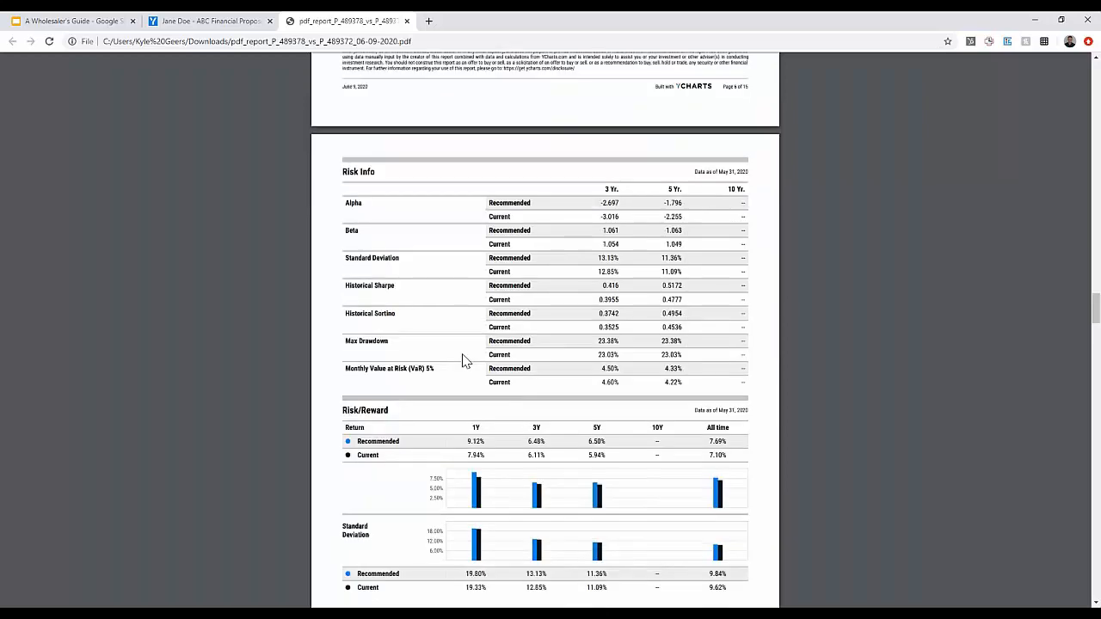
scroll(518, 365, "down", 2)
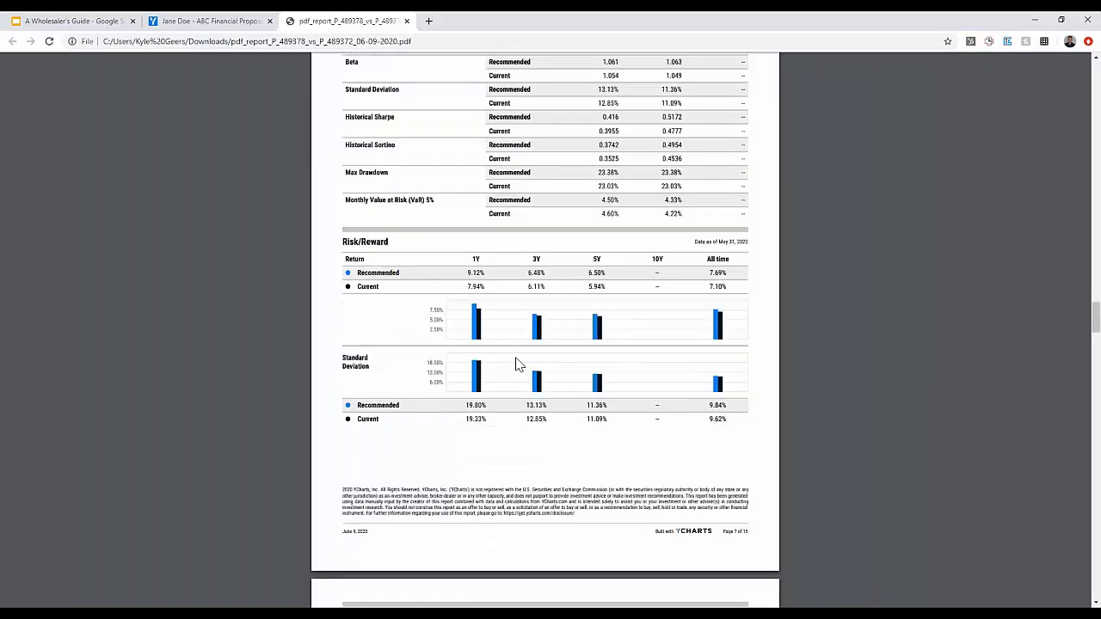
scroll(516, 366, "down", 2)
scroll(511, 366, "down", 4)
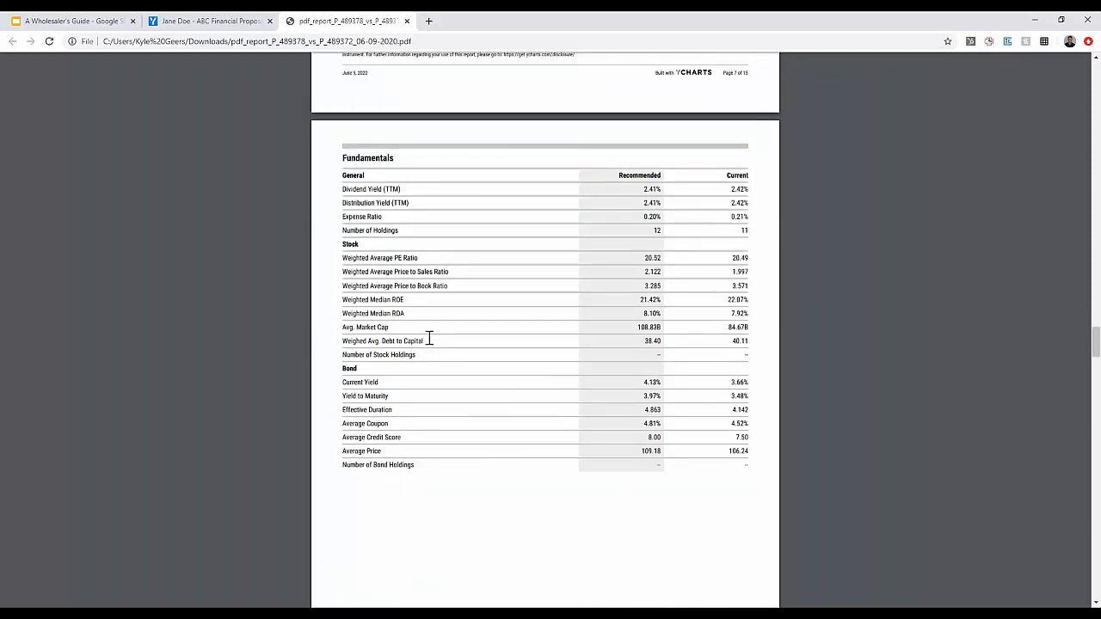
Examine the remaining bond fundamentals, the definitions and the disclosure pages at the end of the comparison report
scroll(429, 339, "down", 2)
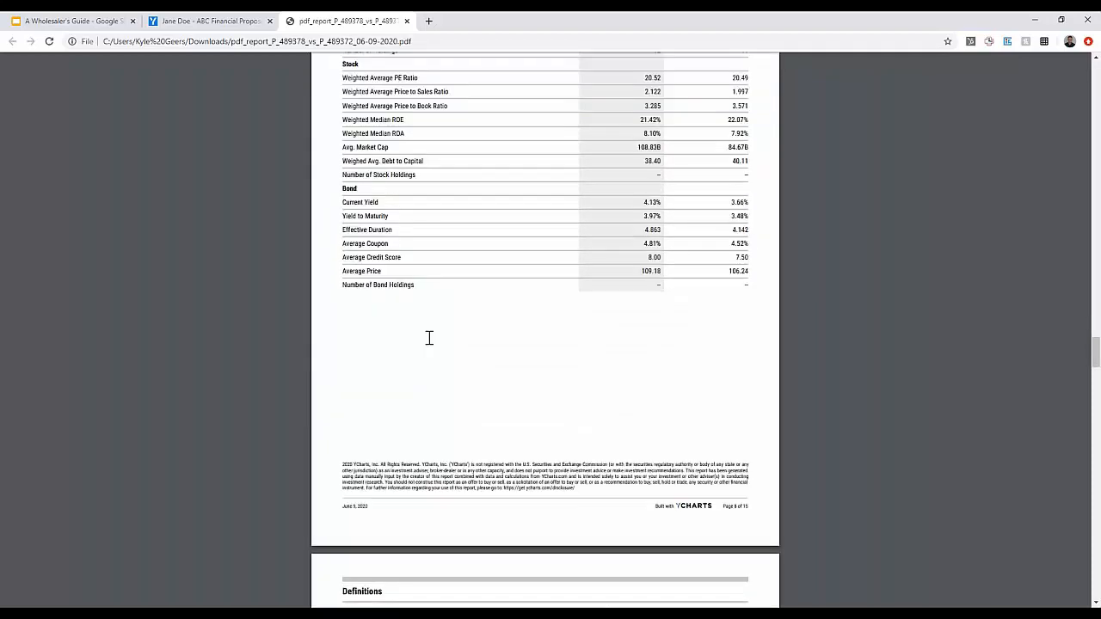
scroll(429, 338, "down", 1)
scroll(430, 338, "down", 1)
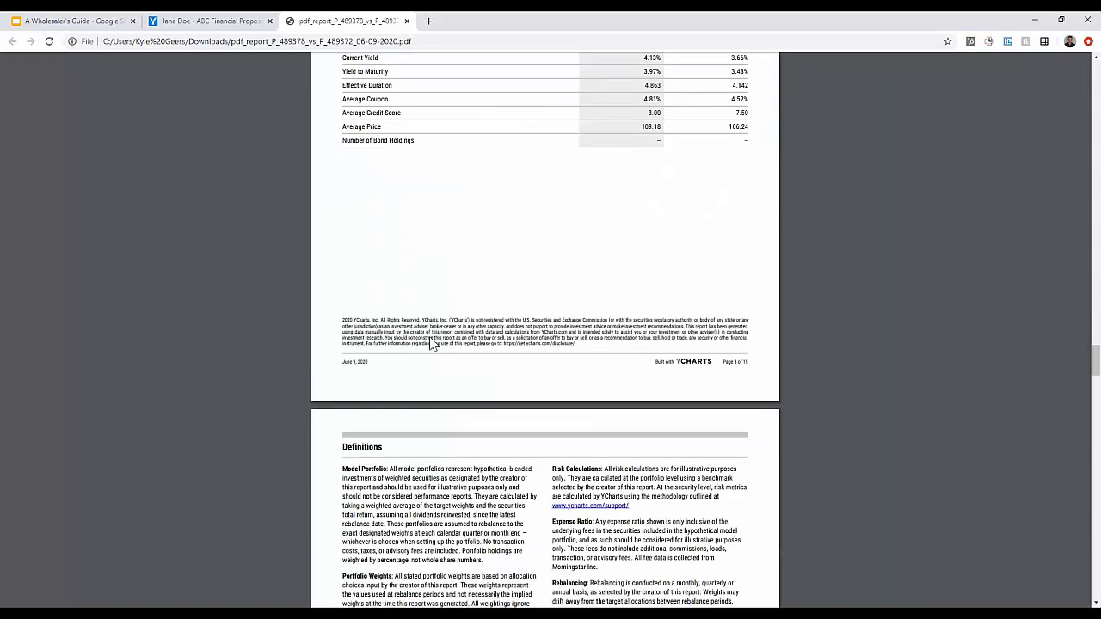
scroll(435, 342, "down", 1)
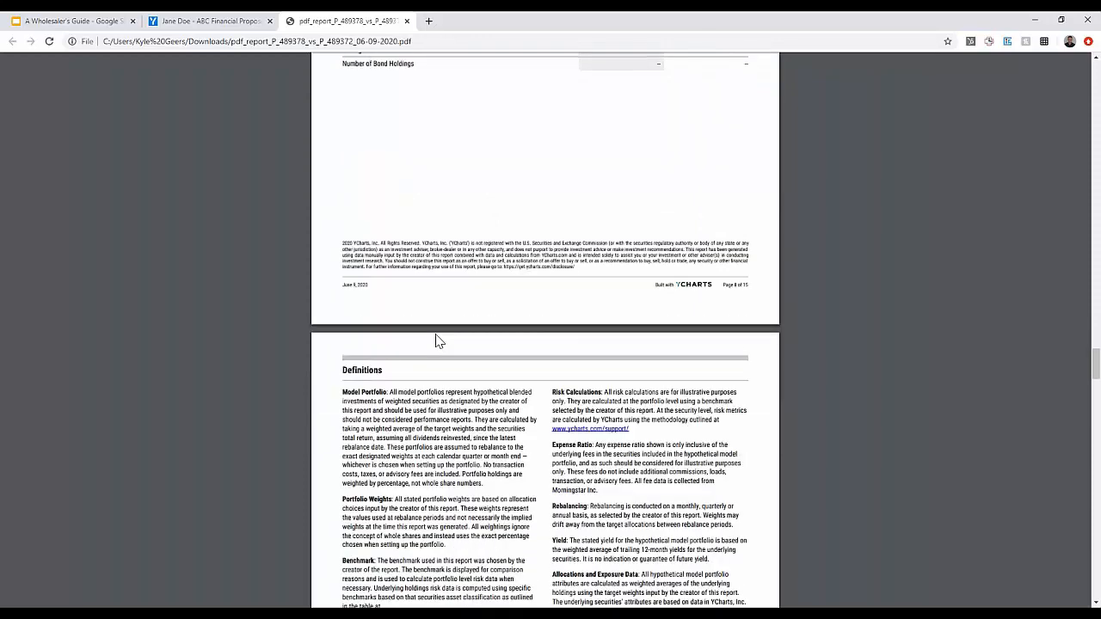
scroll(435, 341, "down", 5)
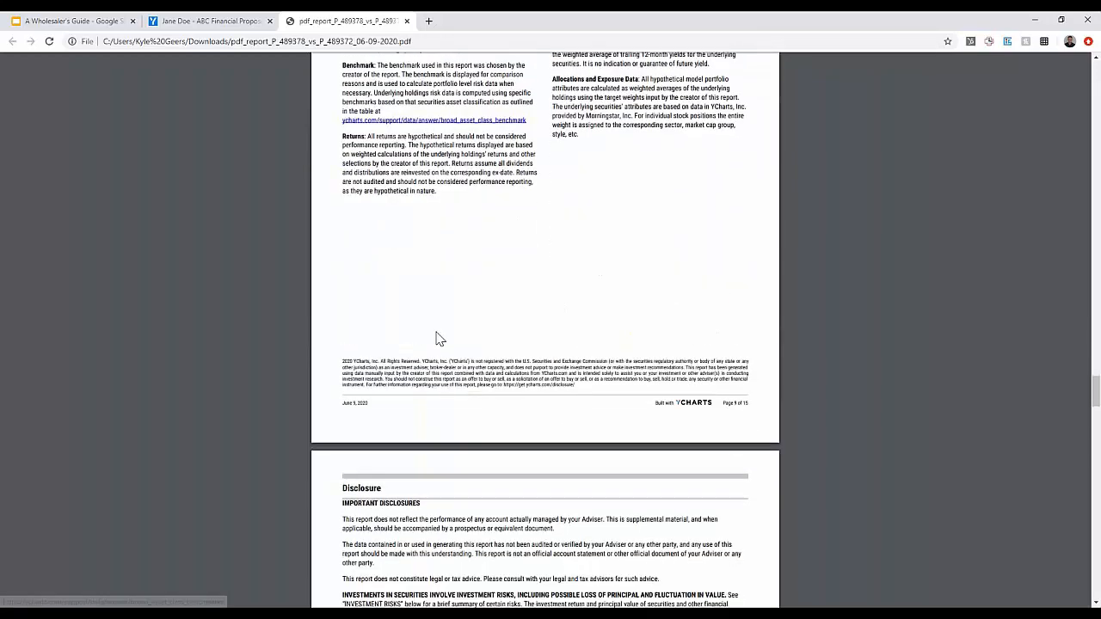
scroll(435, 338, "down", 3)
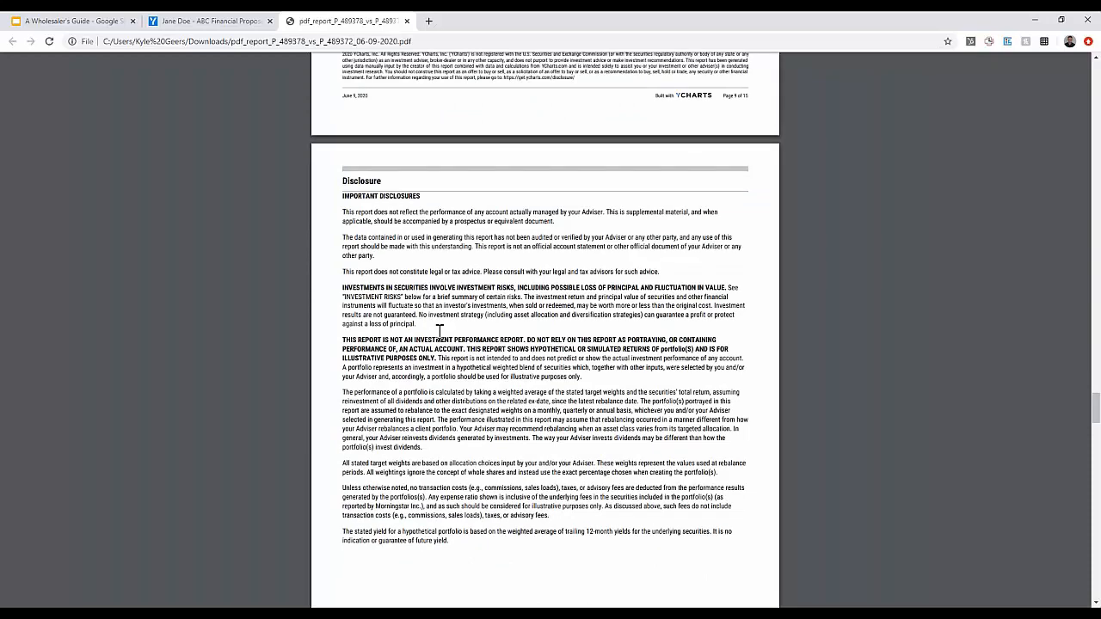
scroll(439, 331, "down", 1)
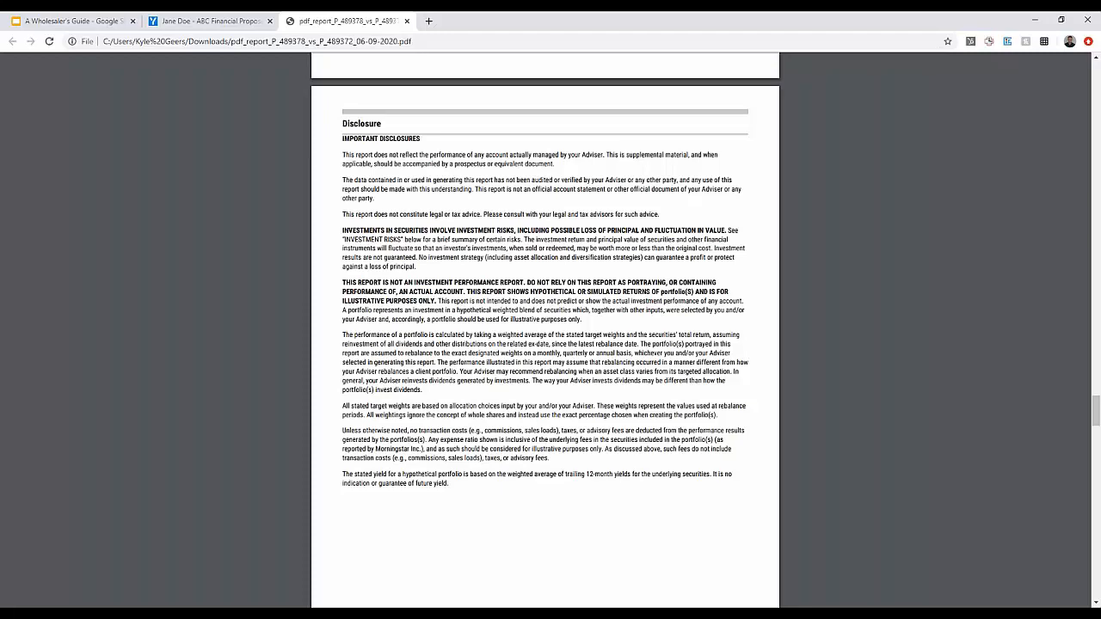
scroll(437, 332, "down", 5)
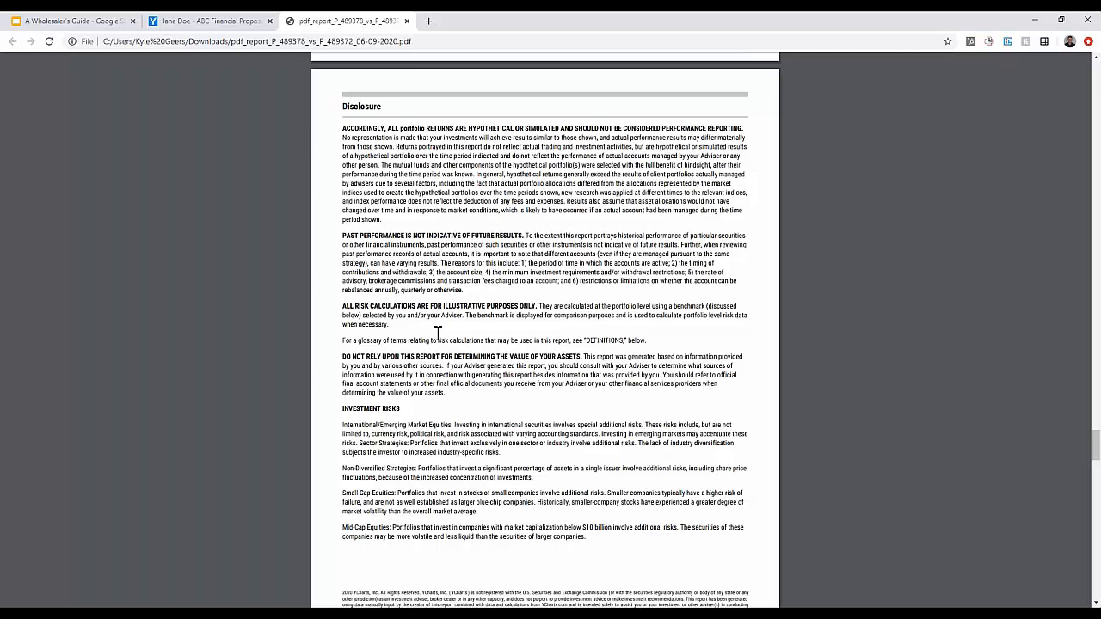
Go back up through the report and switch to the Agenda slide of the Google Slides presentation
scroll(439, 334, "up", 2)
scroll(445, 336, "up", 3)
scroll(444, 336, "up", 3)
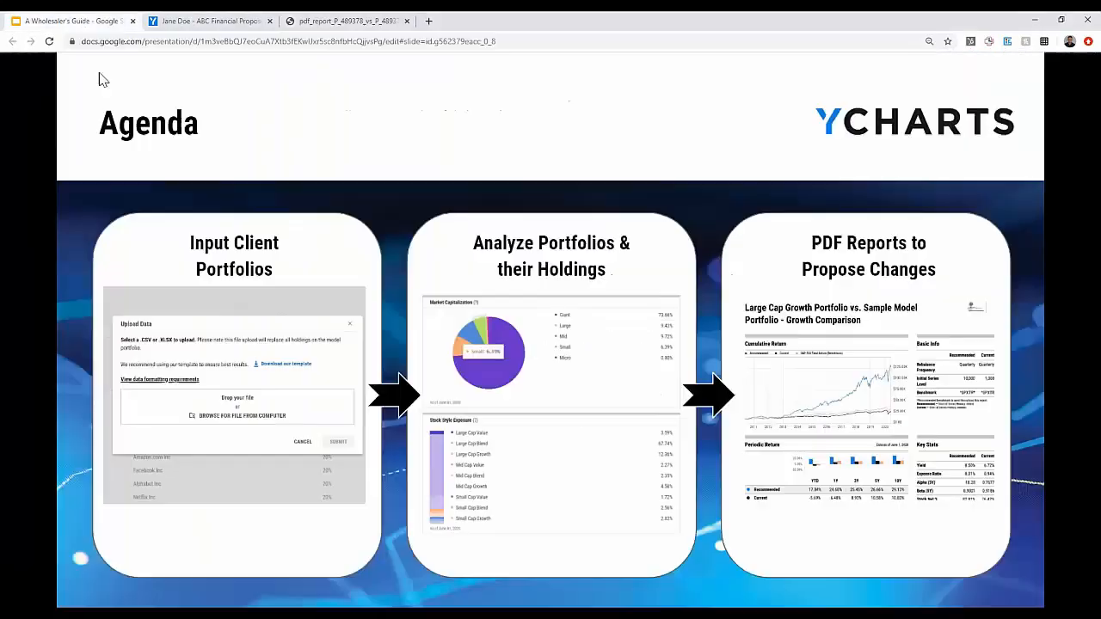
left_click(81, 19)
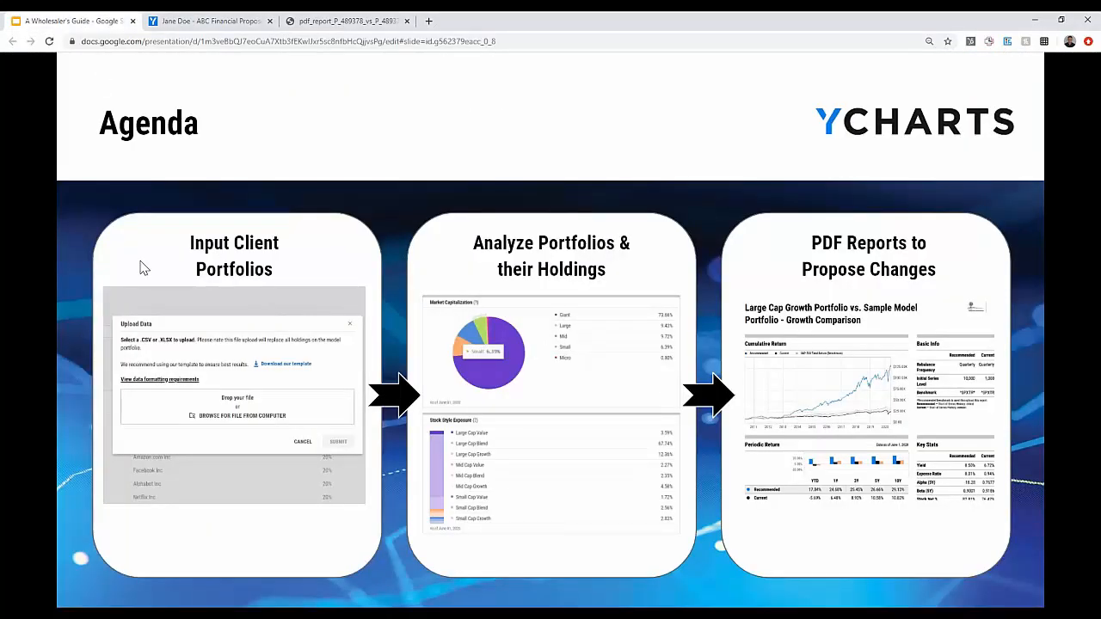